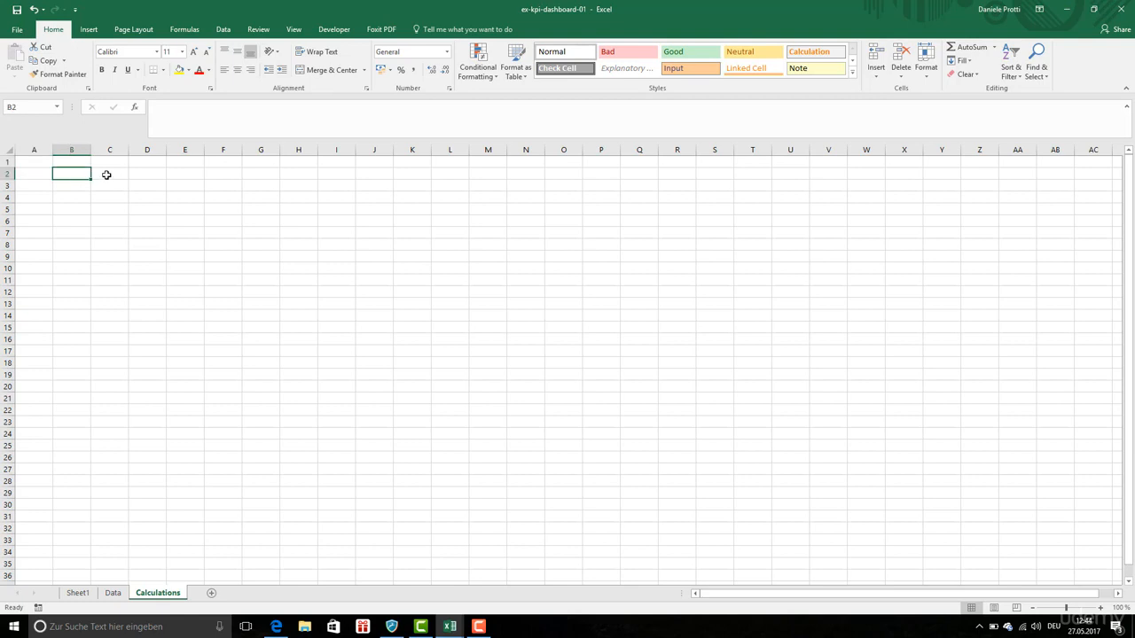
# Step: Fill C2 yellow and label it "Scrollbar position" in B2, with column B widened to fit the text
pyautogui.click(106, 175)
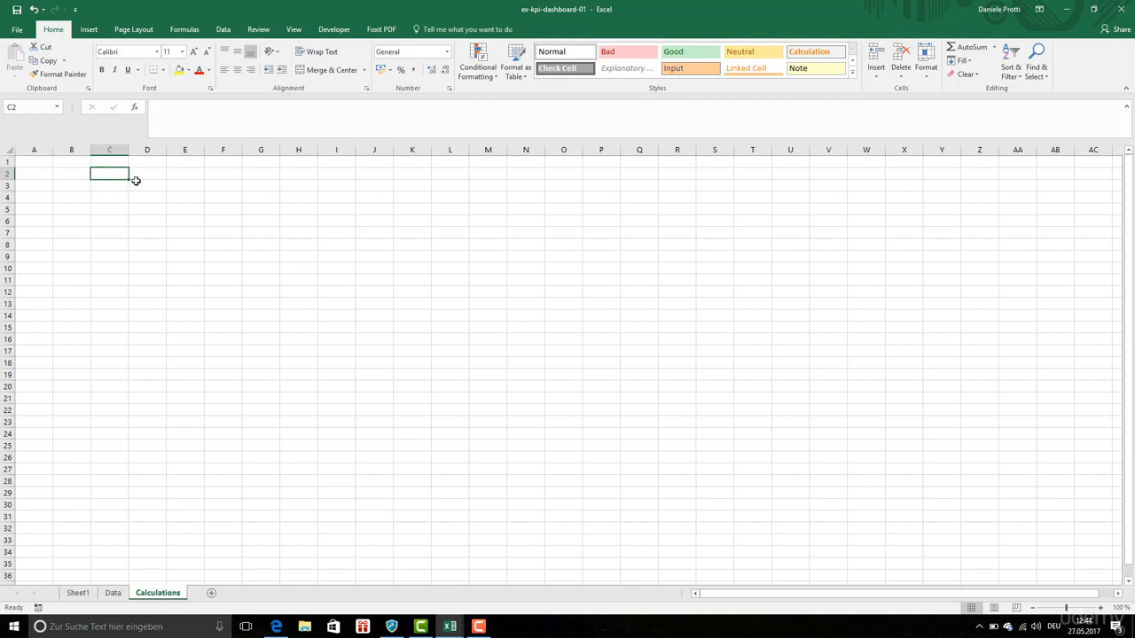
pyautogui.press('F4')
pyautogui.click(76, 175)
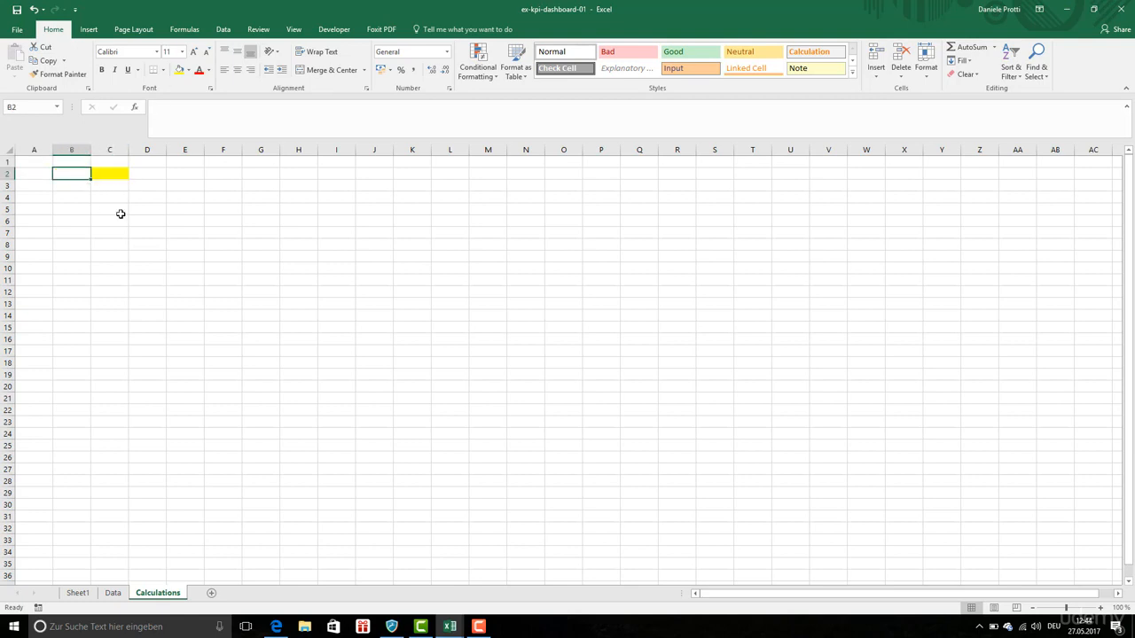
pyautogui.write('Scrollba')
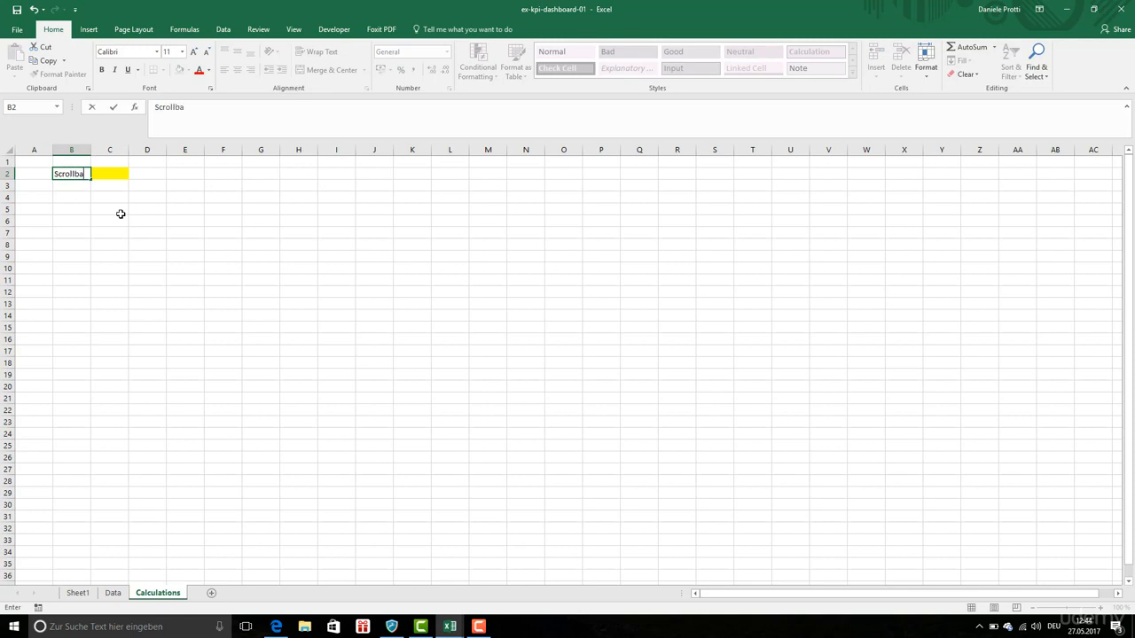
pyautogui.write('rpo')
pyautogui.write(' posi')
pyautogui.write('tion')
pyautogui.press('Return')
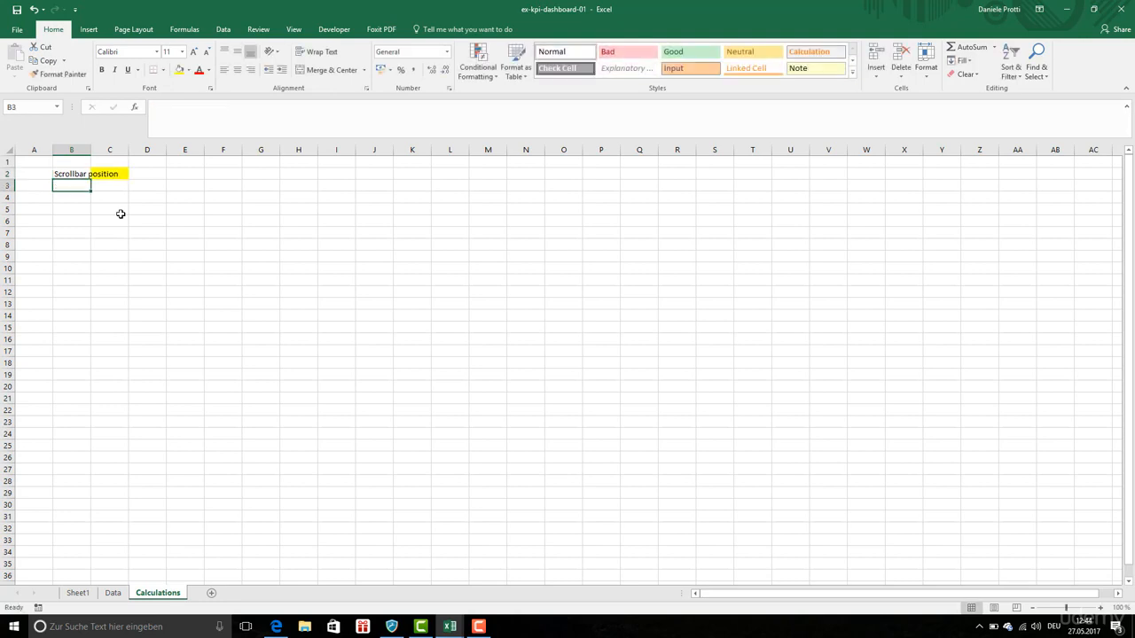
pyautogui.doubleClick(91, 150)
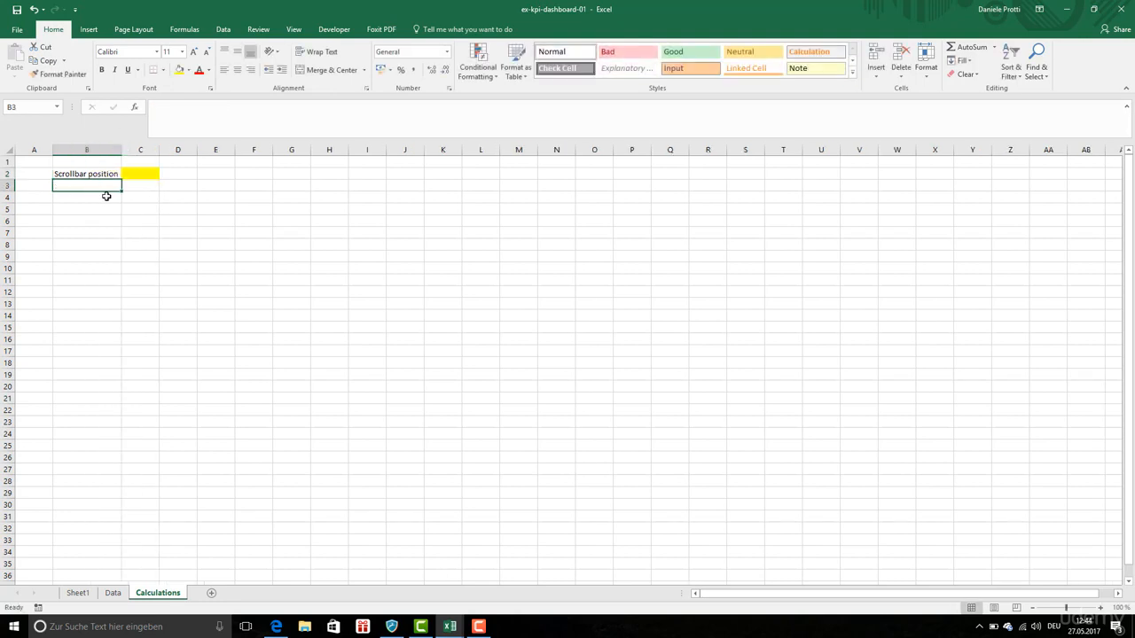
# Step: Enter the heading "10 products for the scrollbar position" in B4
pyautogui.click(106, 197)
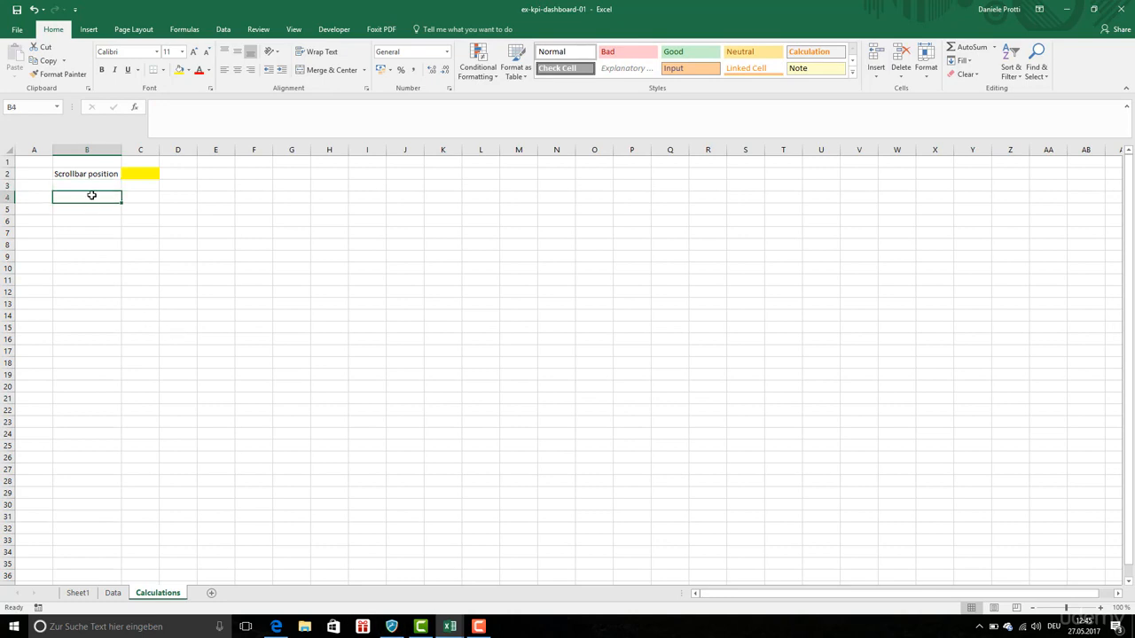
pyautogui.write('10 po')
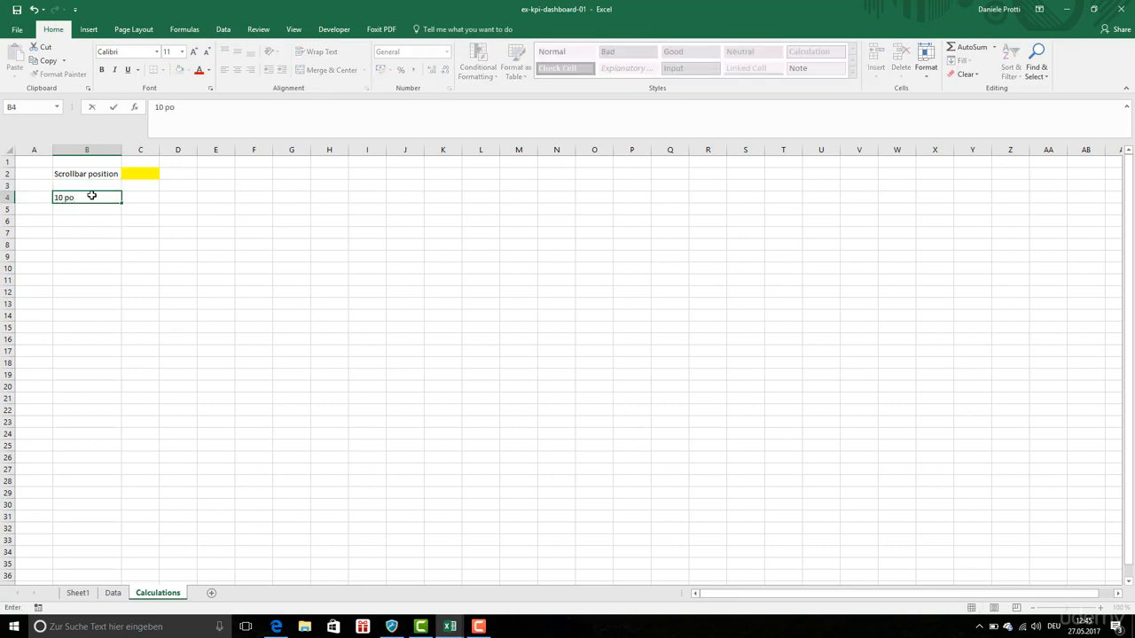
pyautogui.press('BackSpace')
pyautogui.write('roducts for the scrollbar')
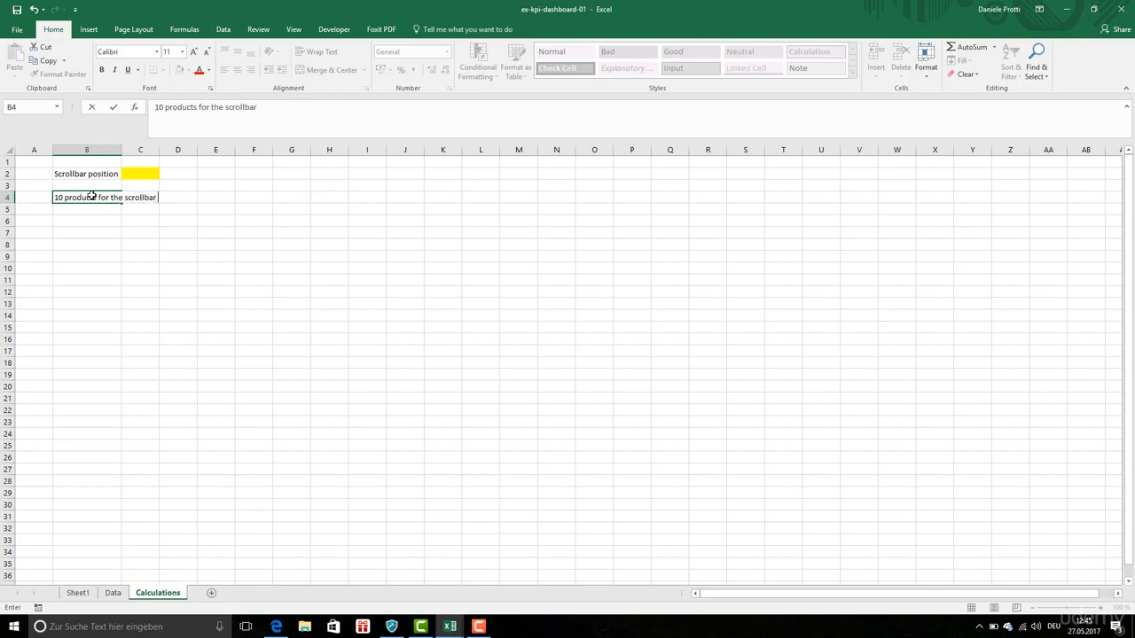
pyautogui.write(' position')
pyautogui.press('Return')
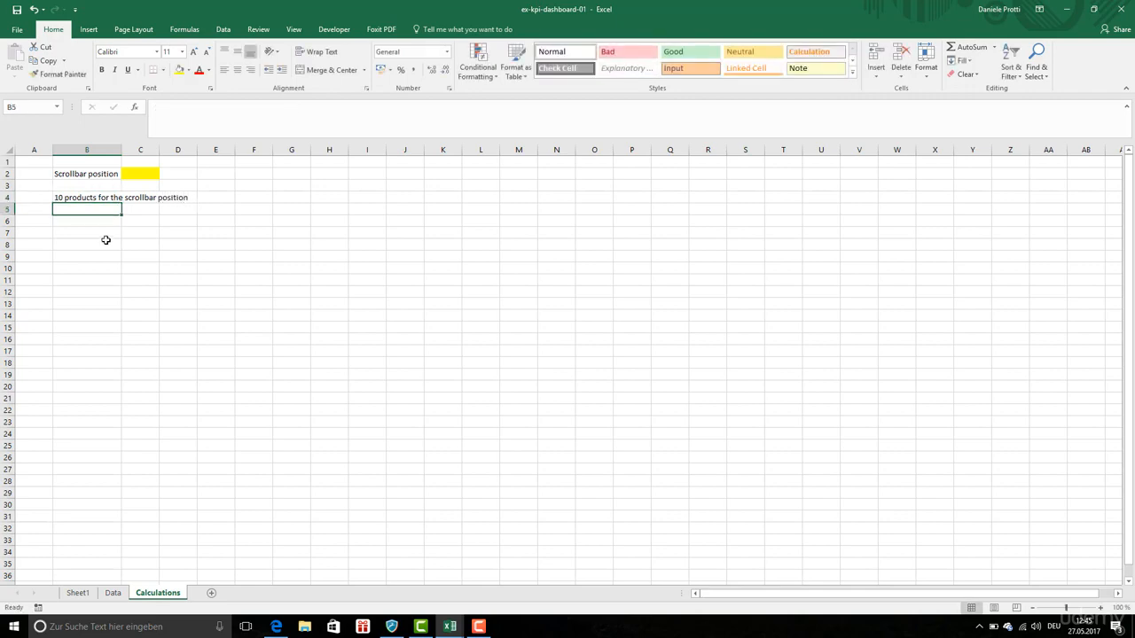
# Step: Link B5 to the "No." header of the table on the Data sheet and fill the formula across to M5
pyautogui.write('=')
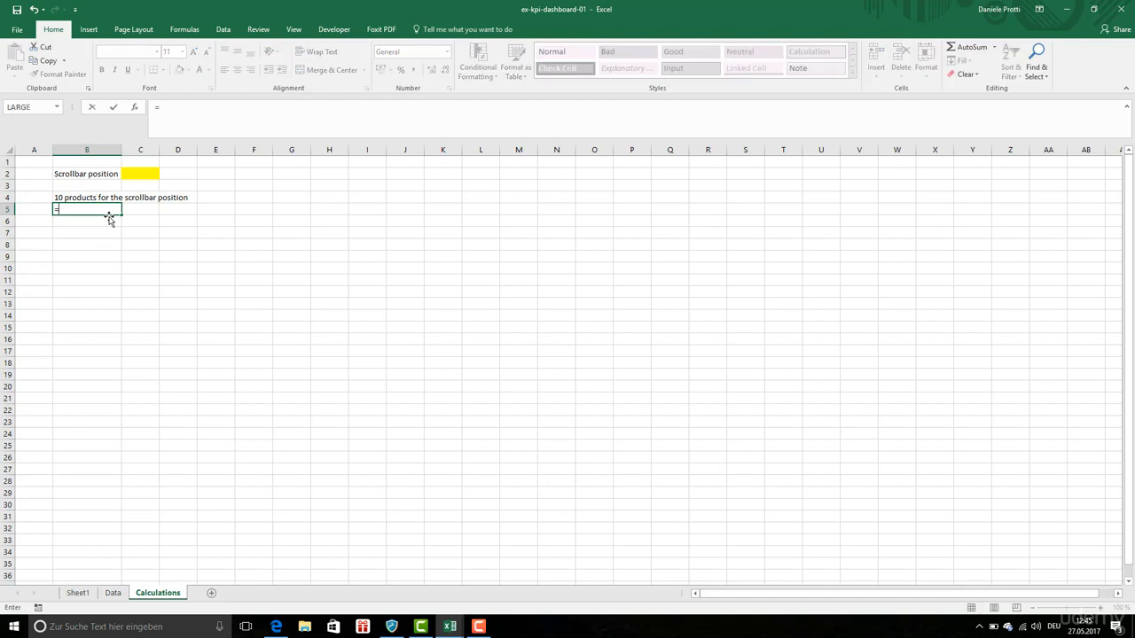
pyautogui.click(112, 592)
pyautogui.click(60, 197)
pyautogui.press('Return')
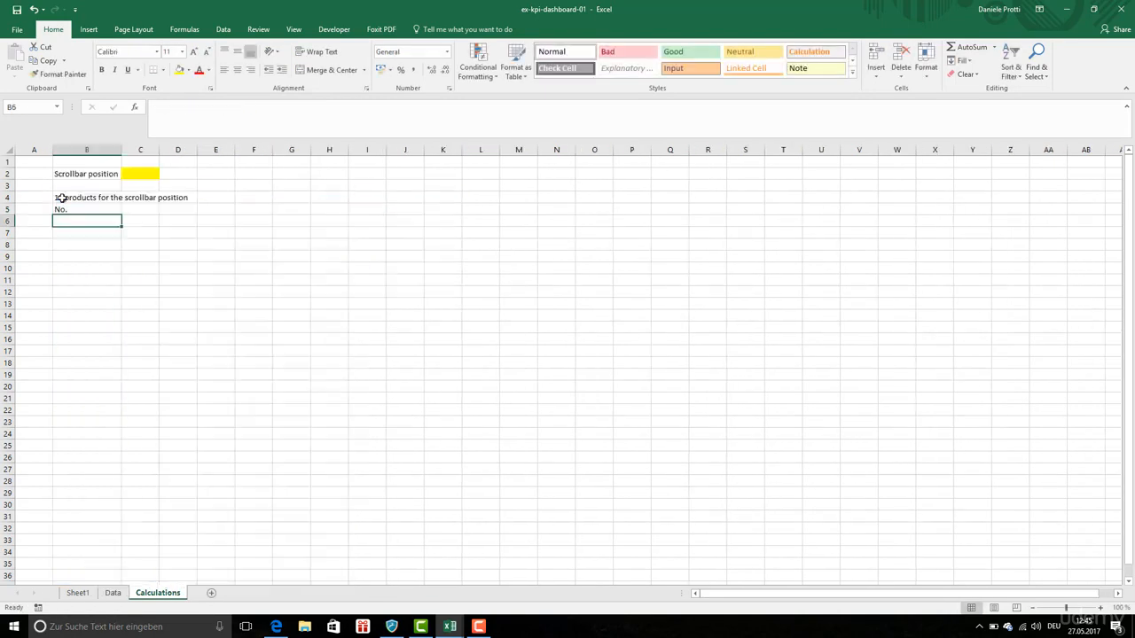
pyautogui.click(72, 209)
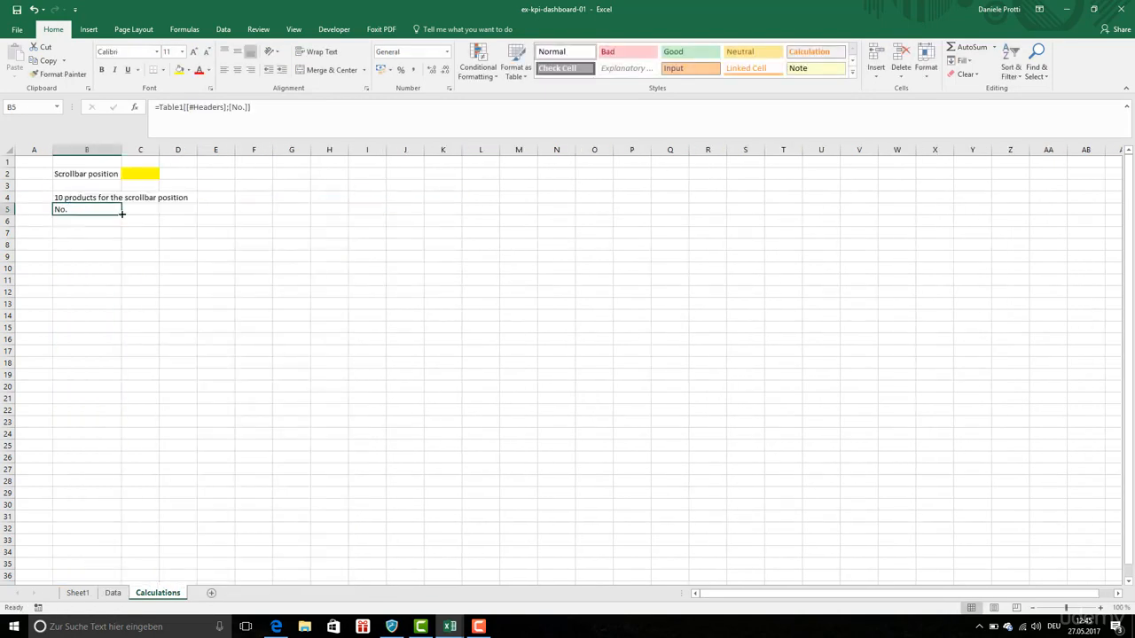
pyautogui.moveTo(121, 213); pyautogui.dragTo(532, 218)
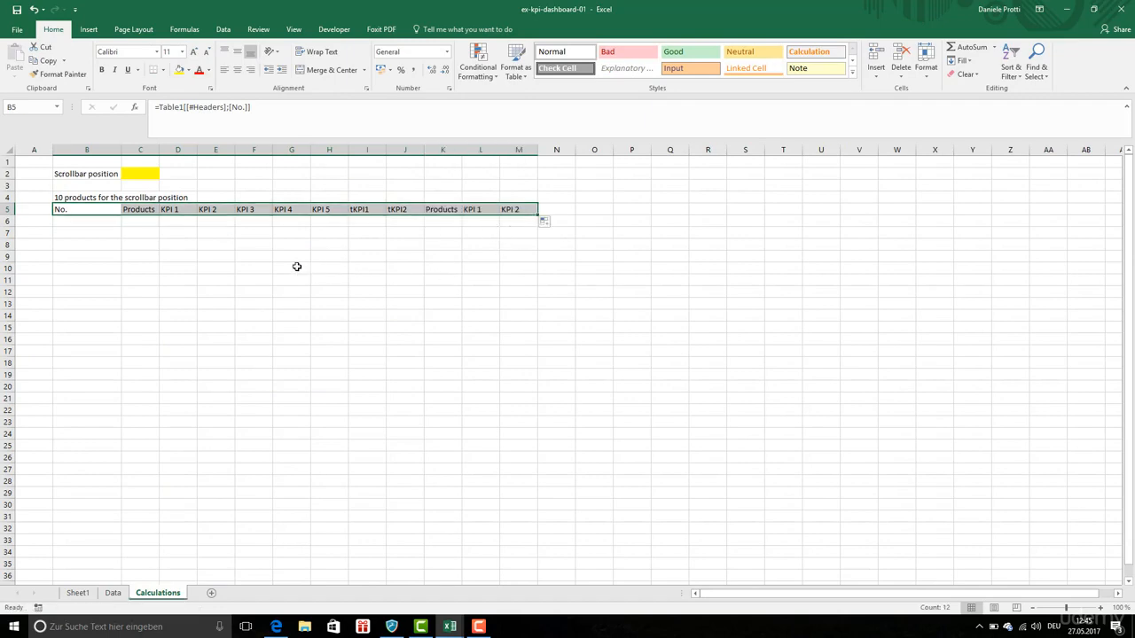
pyautogui.click(202, 281)
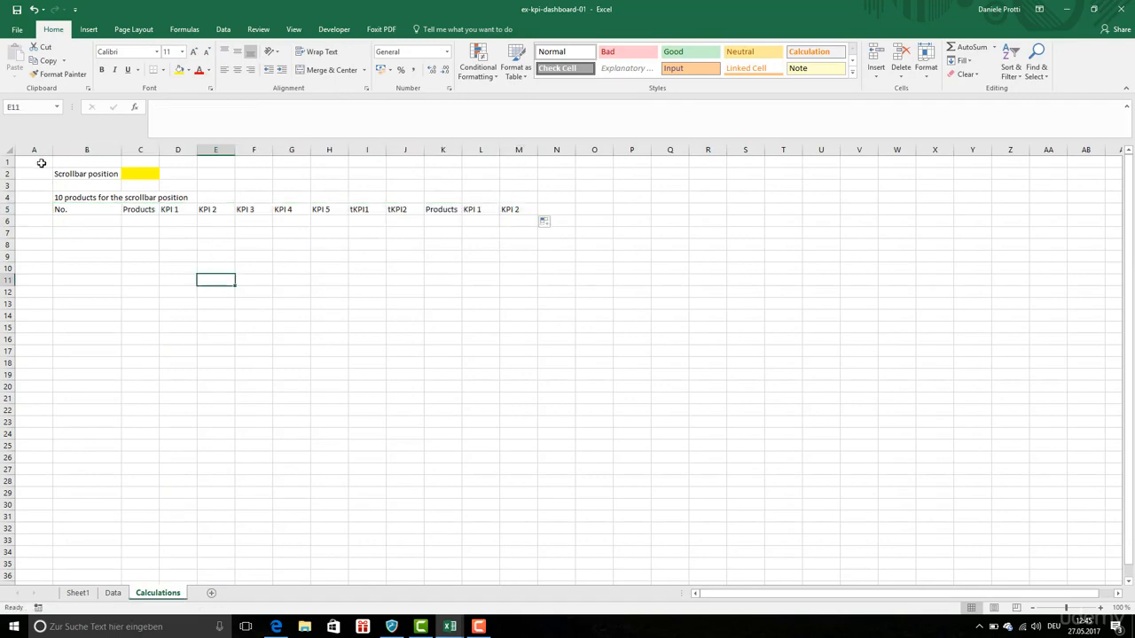
# Step: Fill the entire Calculations sheet with white to hide the gridlines
pyautogui.click(9, 153)
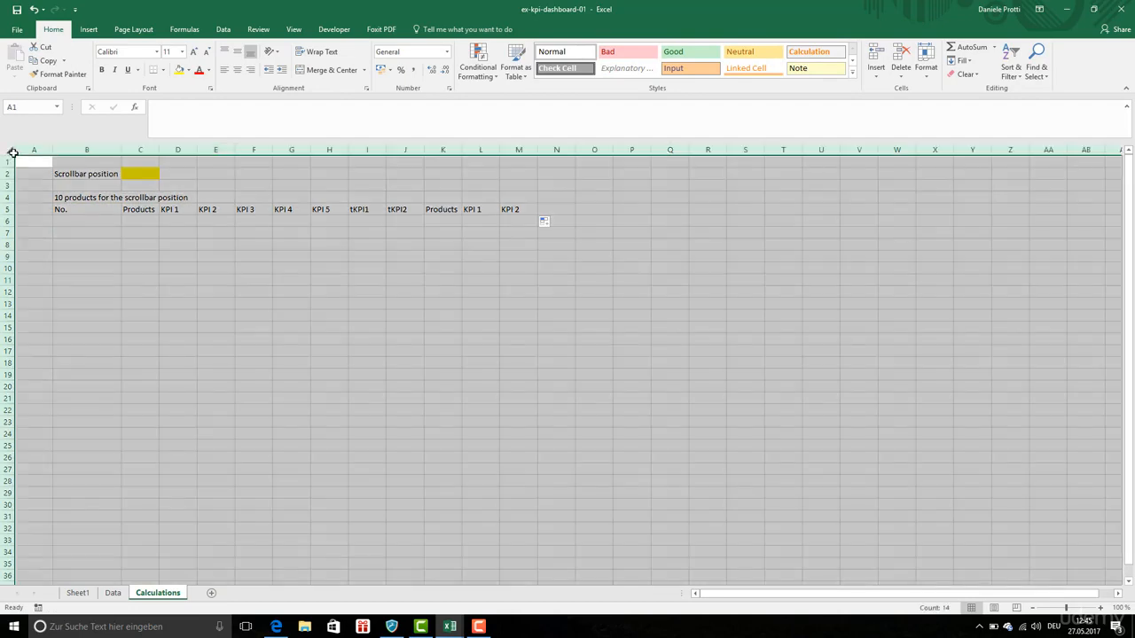
pyautogui.click(188, 70)
pyautogui.click(178, 96)
# Step: Fill the scrollbar position cell C2 with a light gold theme color
pyautogui.click(140, 173)
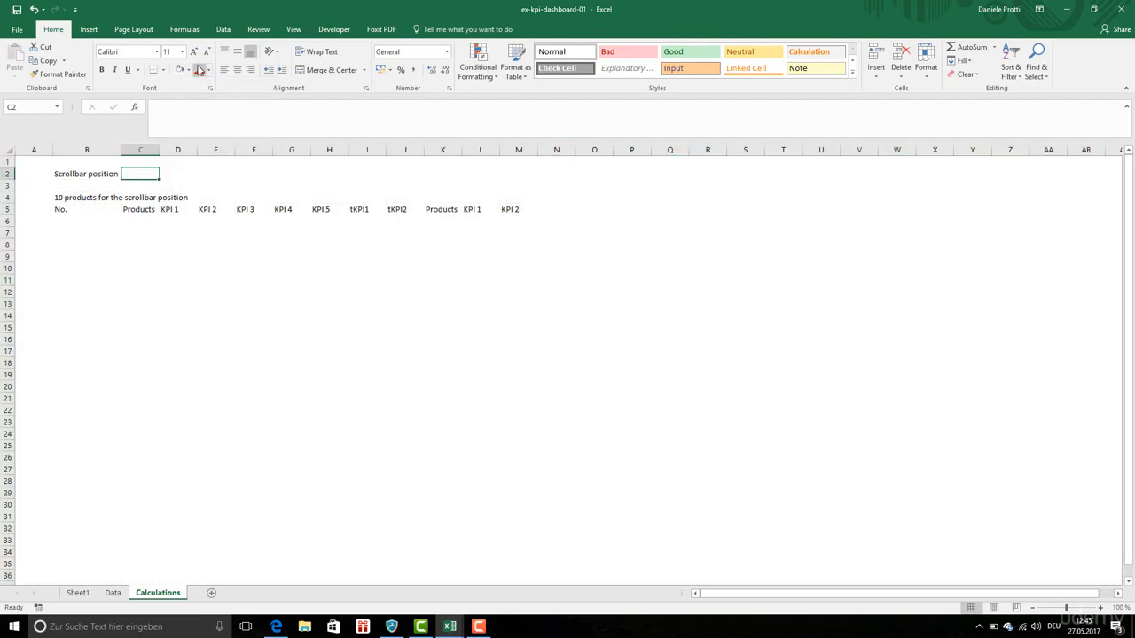
pyautogui.click(191, 73)
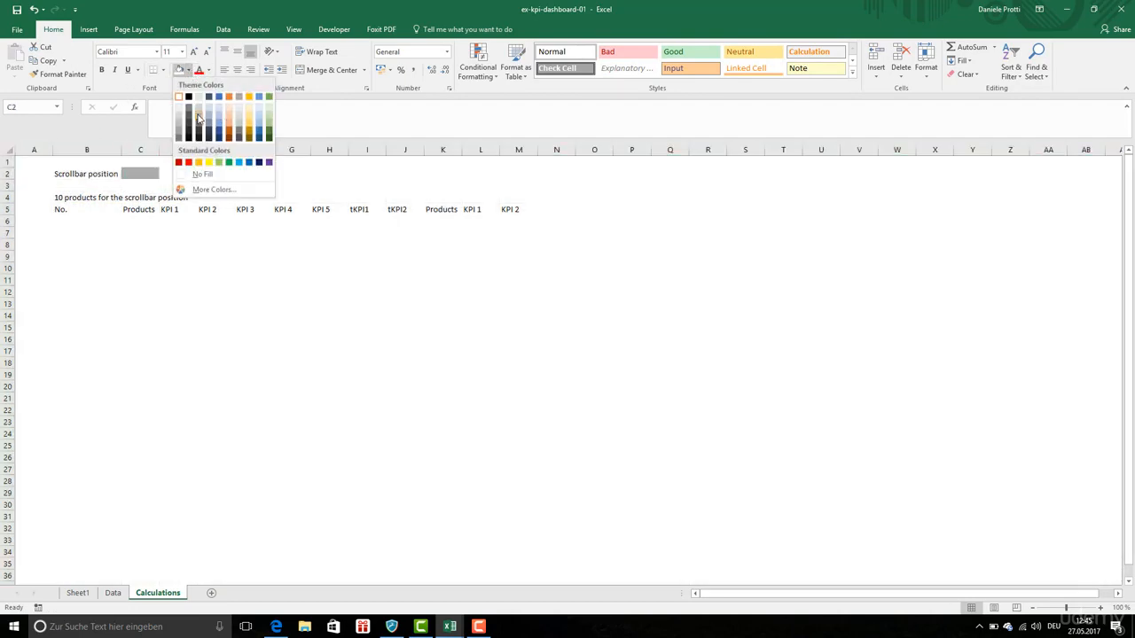
pyautogui.click(249, 113)
pyautogui.click(170, 233)
# Step: Fill the ten rows beneath the headers, B6:M15, with the same light gold color
pyautogui.click(86, 222)
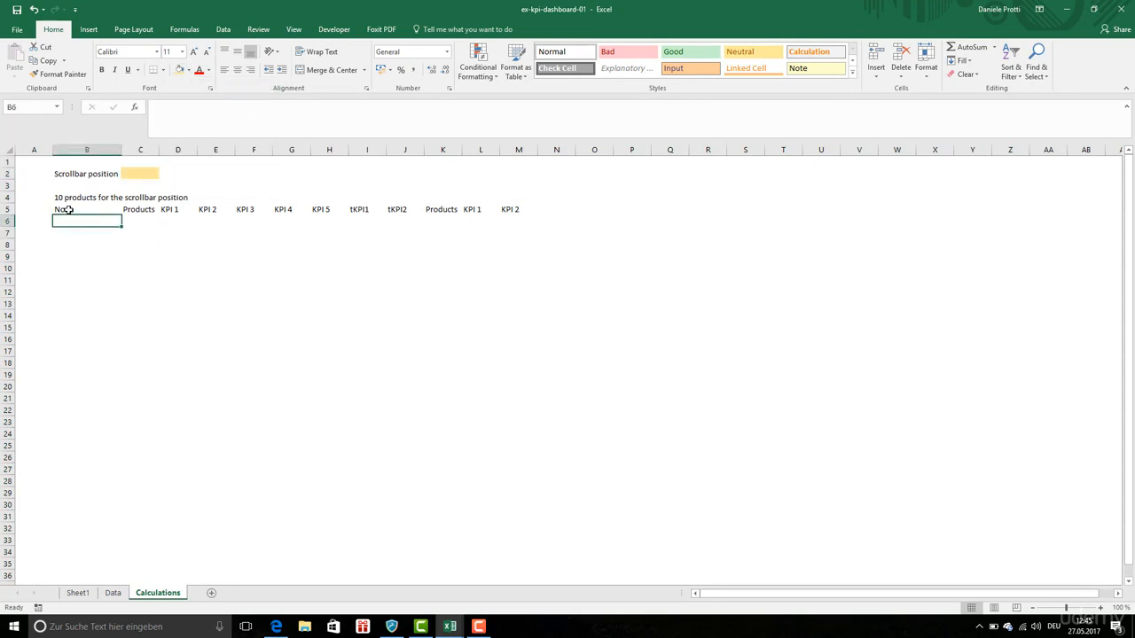
pyautogui.moveTo(66, 222); pyautogui.dragTo(507, 329)
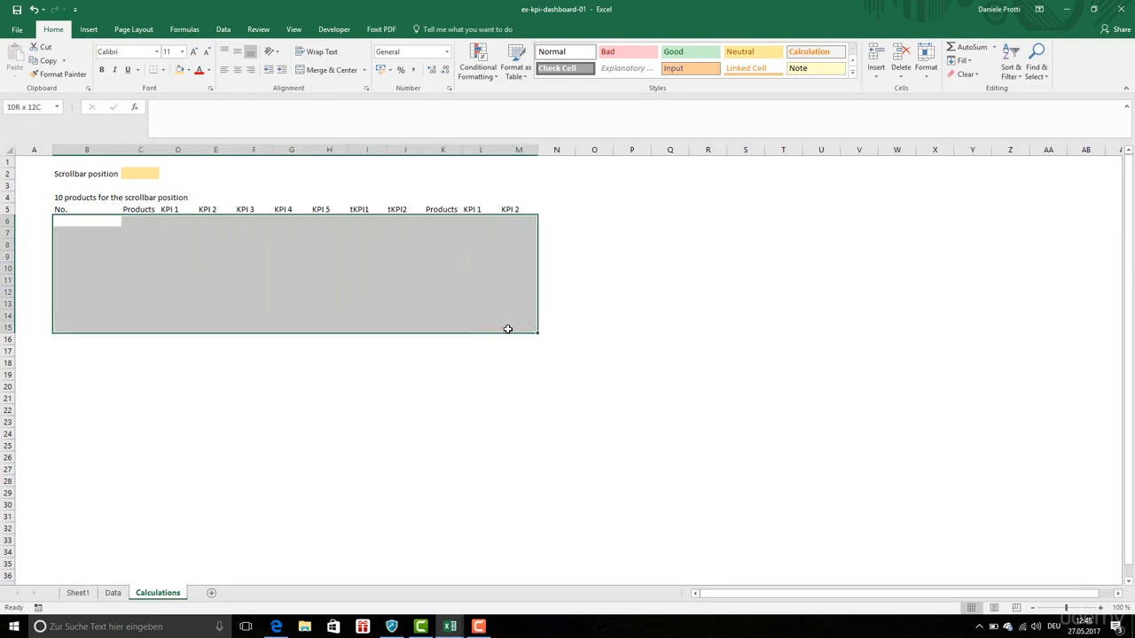
pyautogui.click(179, 69)
# Step: Apply thin, light-colored outline and inside borders to the header row and ten product rows, B5:M15
pyautogui.moveTo(95, 210); pyautogui.dragTo(524, 324)
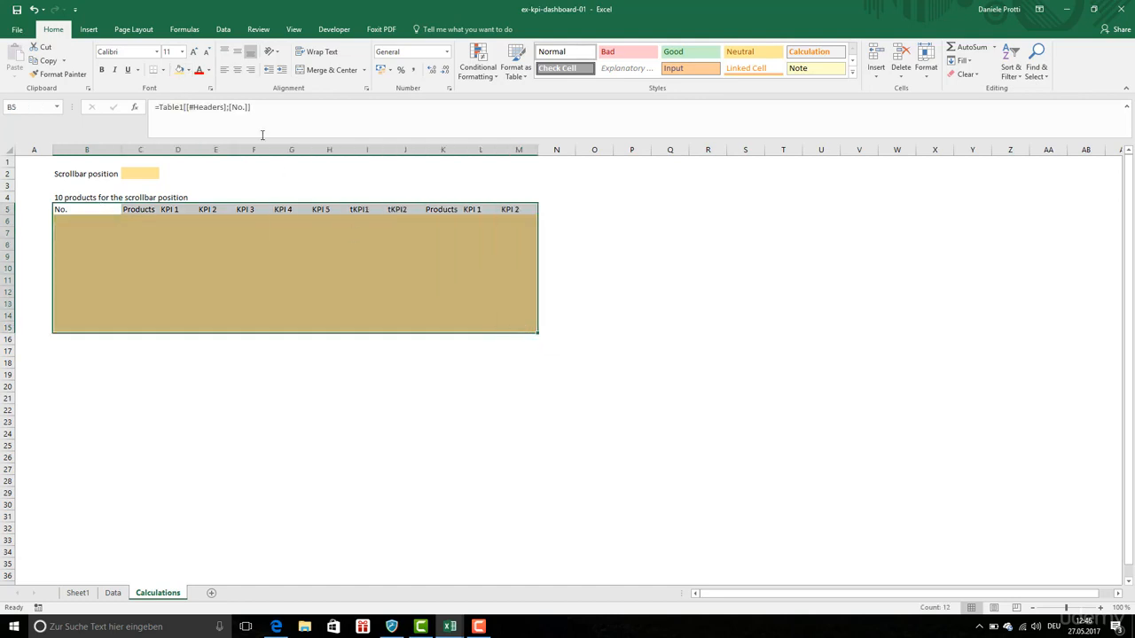
pyautogui.rightClick(257, 254)
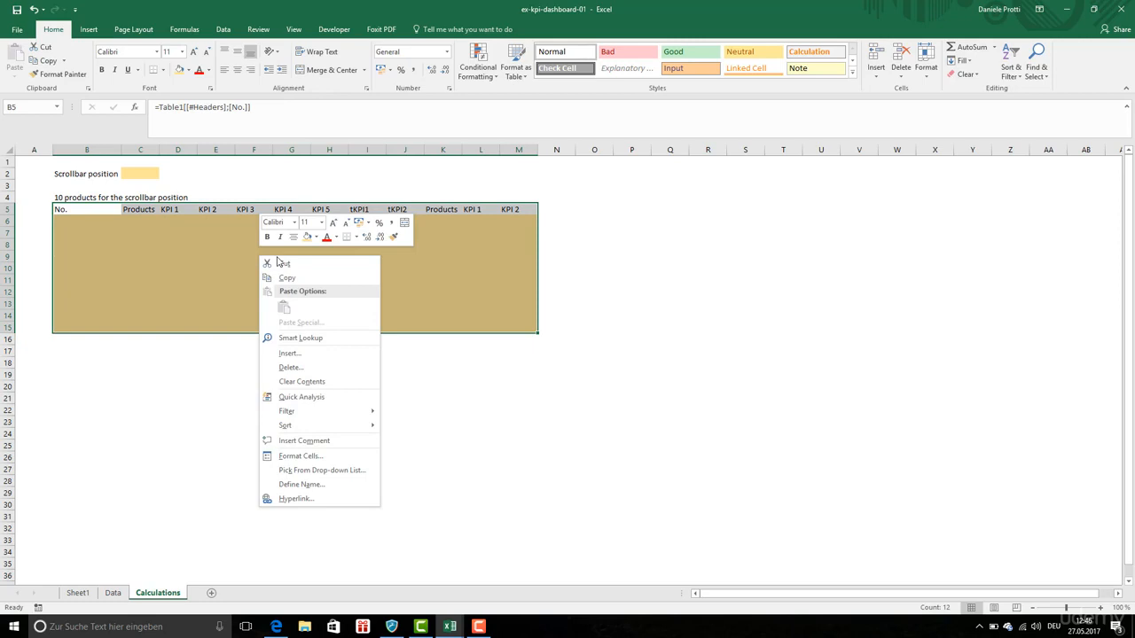
pyautogui.click(302, 456)
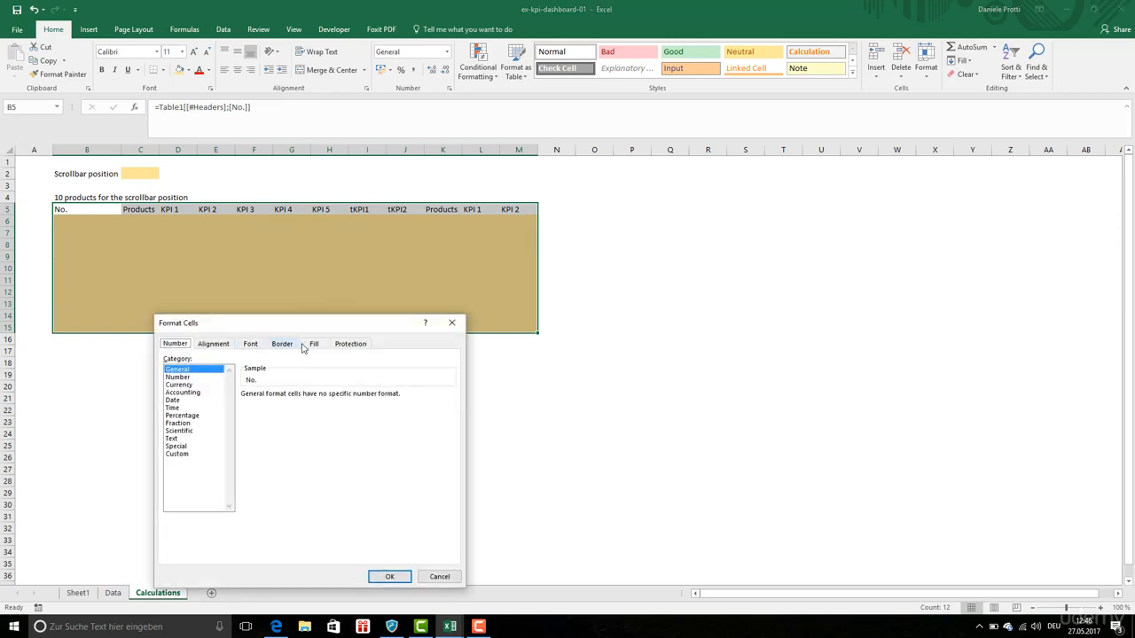
pyautogui.click(286, 346)
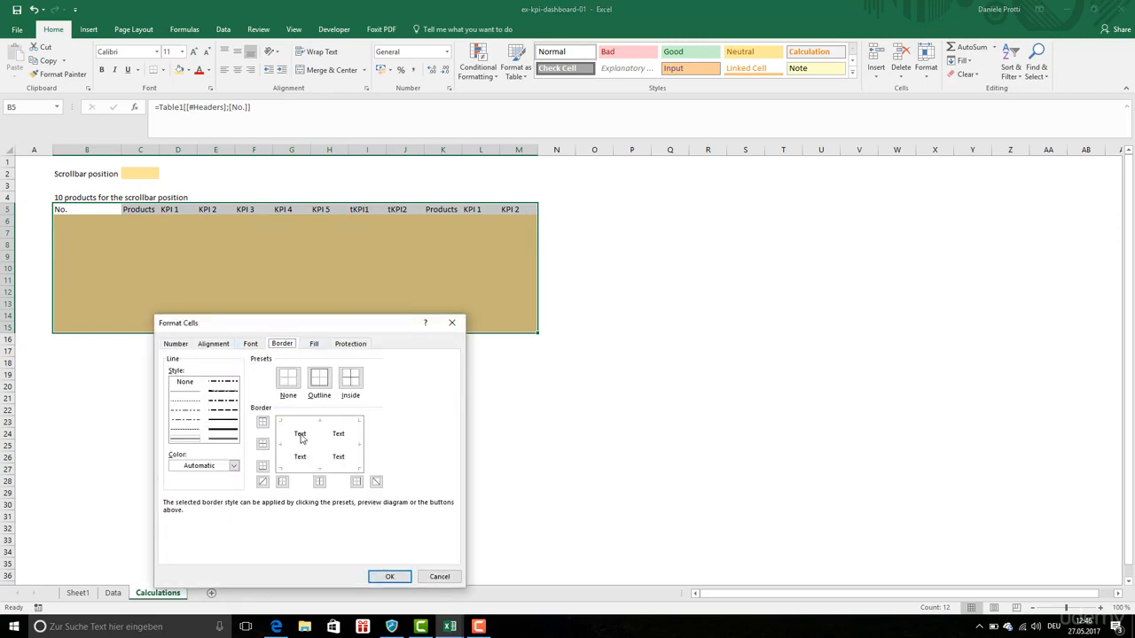
pyautogui.click(233, 466)
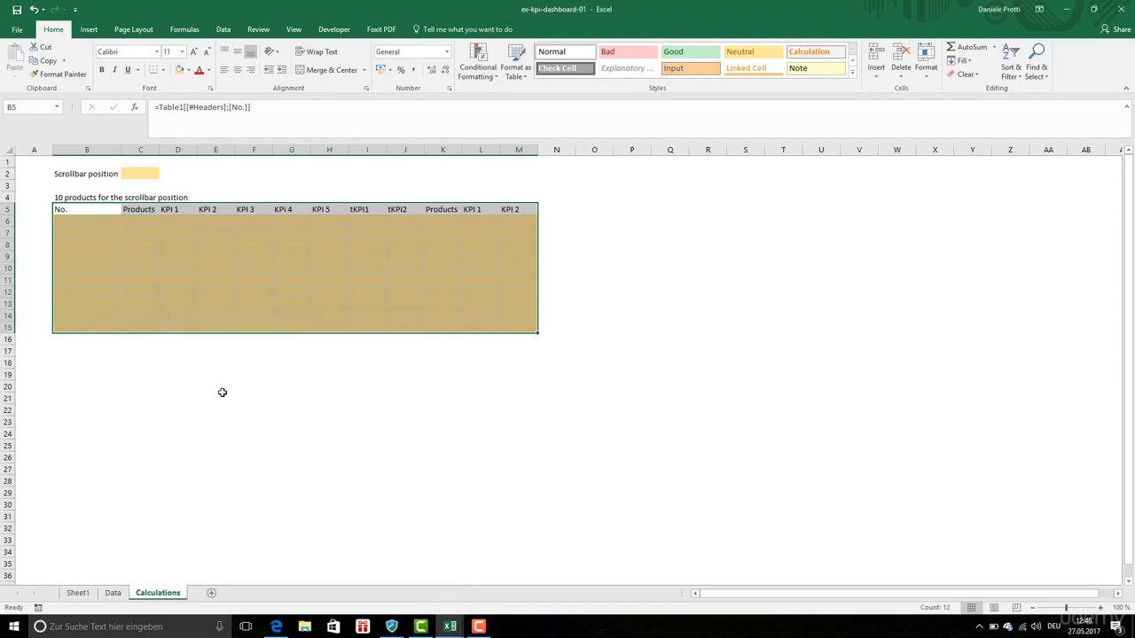
pyautogui.click(221, 393)
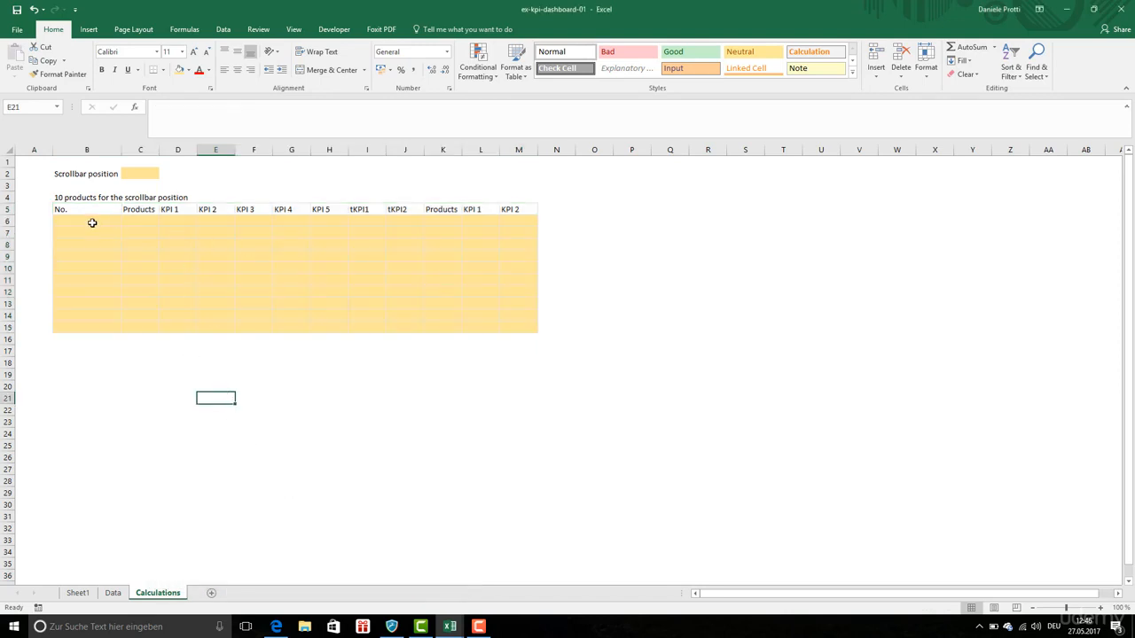
# Step: Examine the Dashboard sheet and the Original Data block on the calculations sheet in the finished kpi-dashboard-01 workbook
pyautogui.click(92, 223)
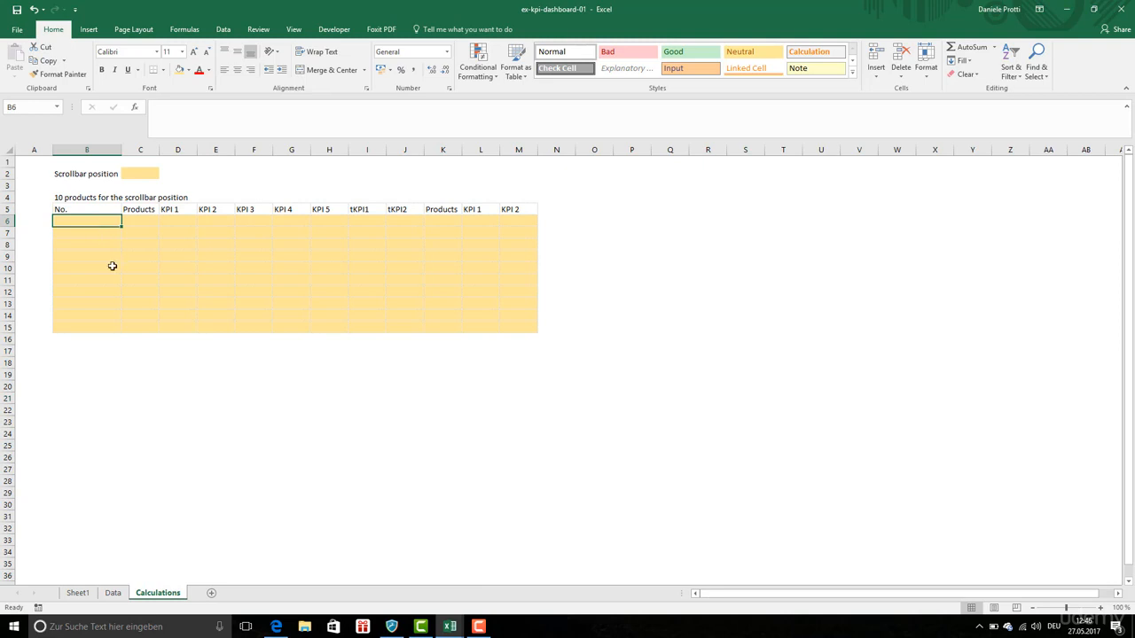
pyautogui.click(79, 362)
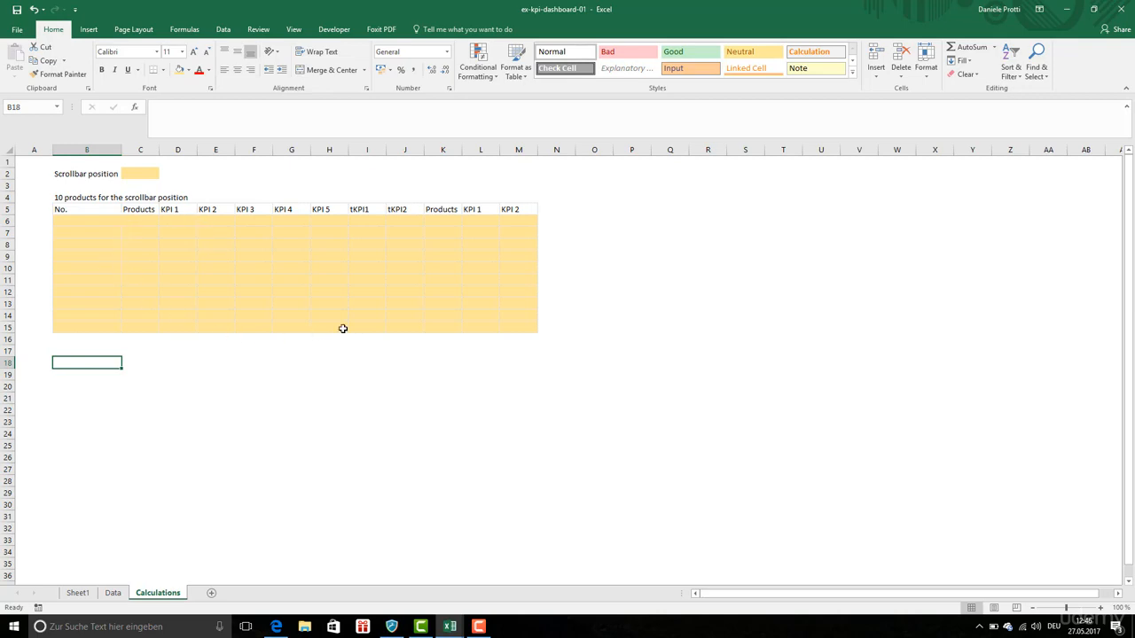
pyautogui.click(450, 627)
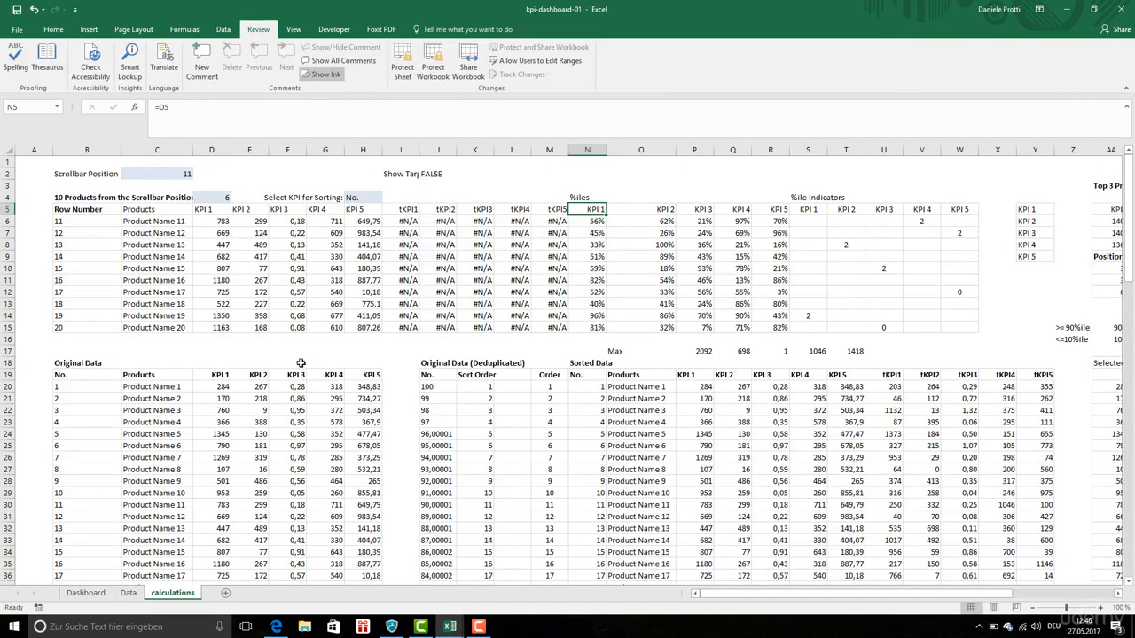
pyautogui.click(86, 594)
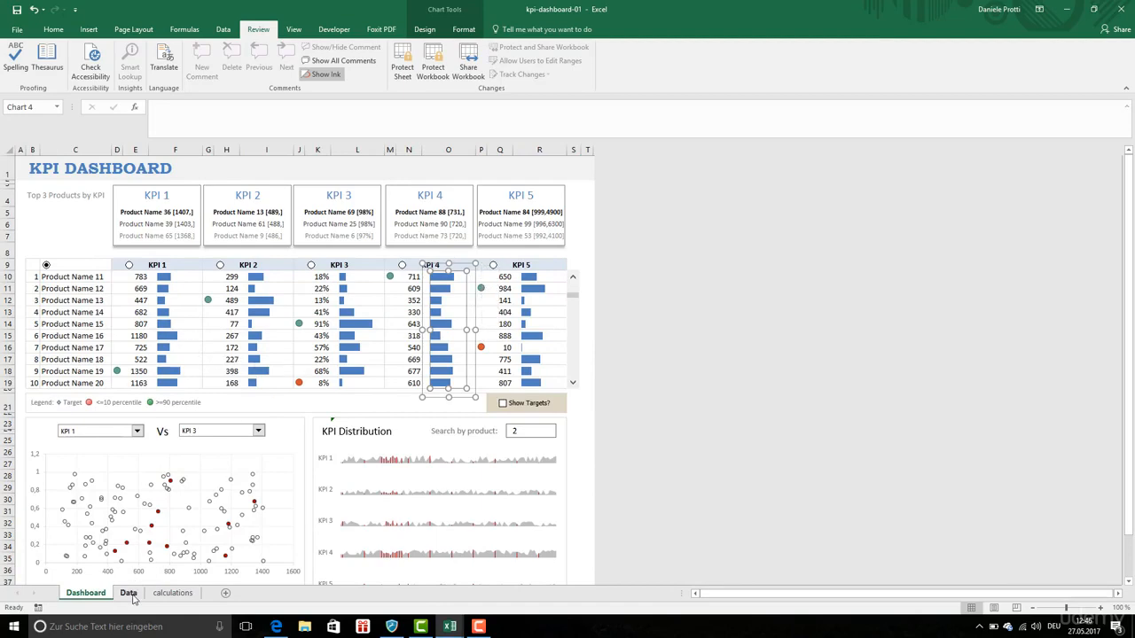
pyautogui.click(172, 594)
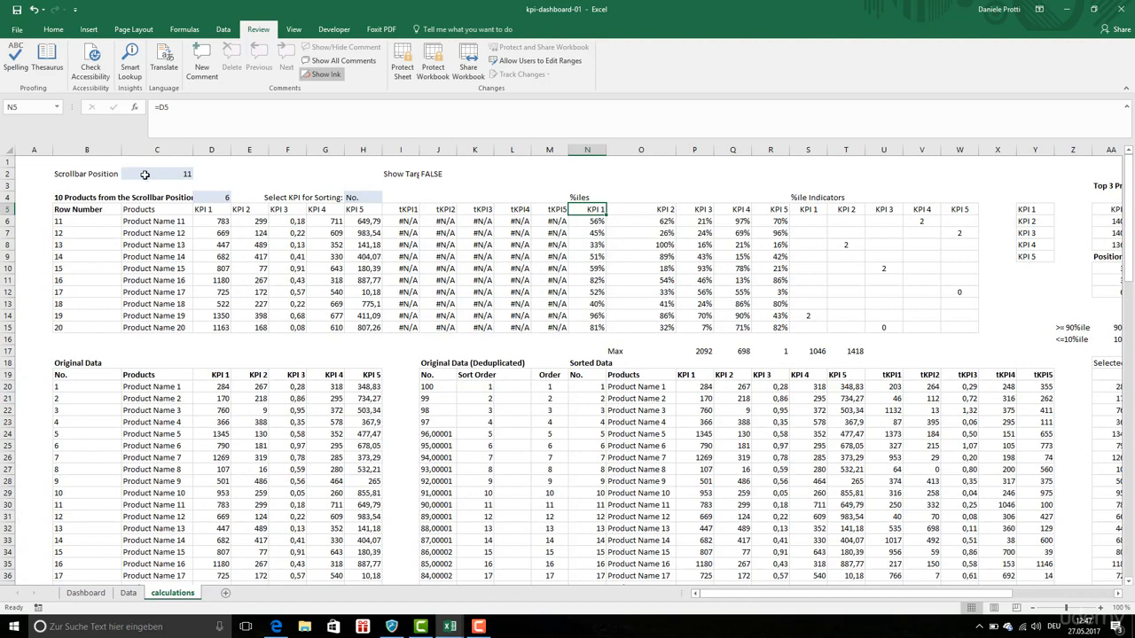
pyautogui.click(159, 389)
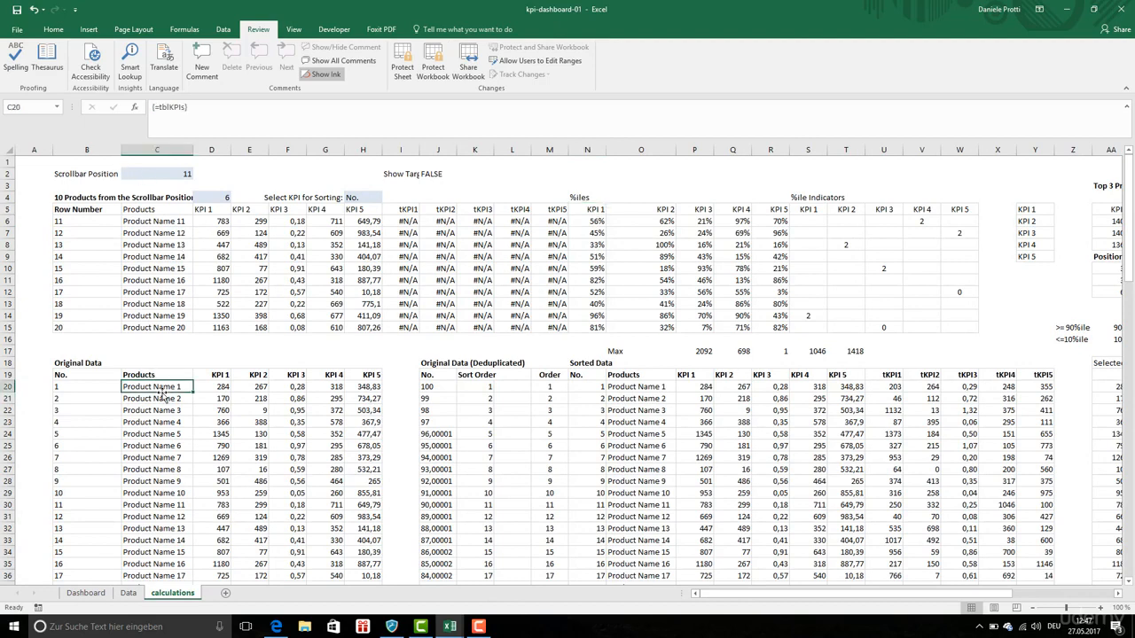
pyautogui.click(167, 377)
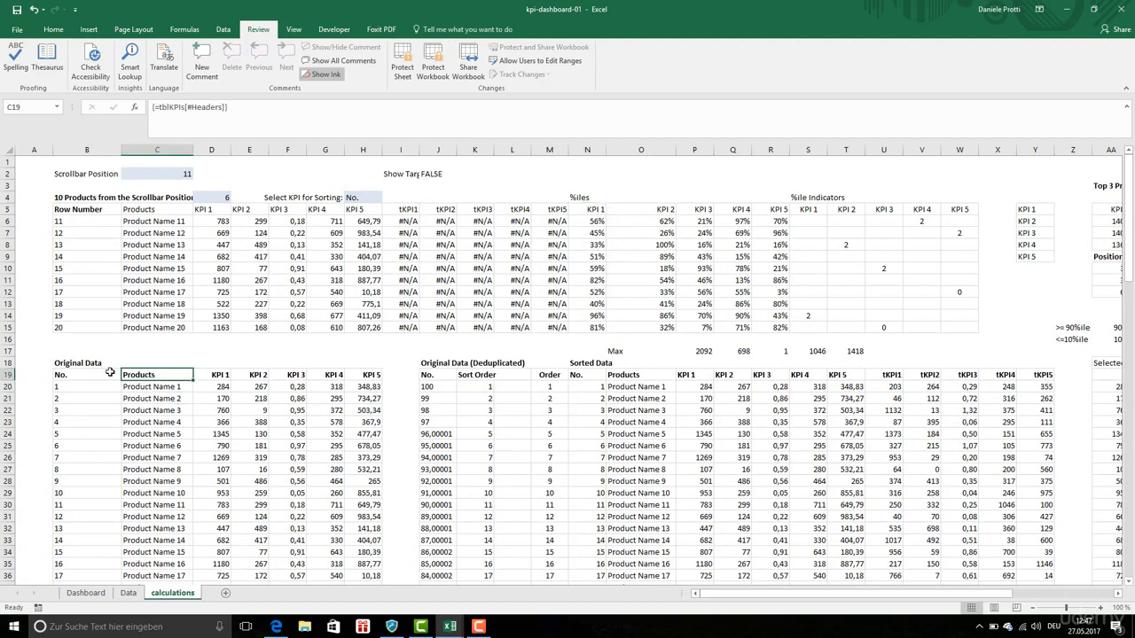
pyautogui.click(90, 364)
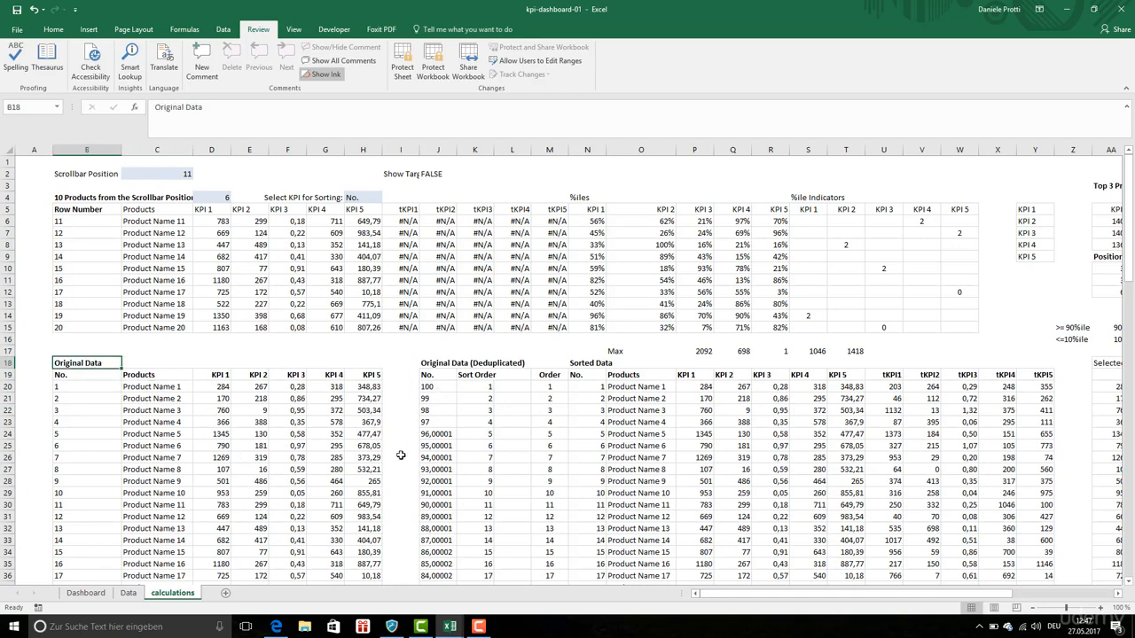
# Step: In the ex-kpi-dashboard-01 workbook, enter the heading "Original data" in B18 of the Calculations sheet
pyautogui.write('Ori')
pyautogui.write('g')
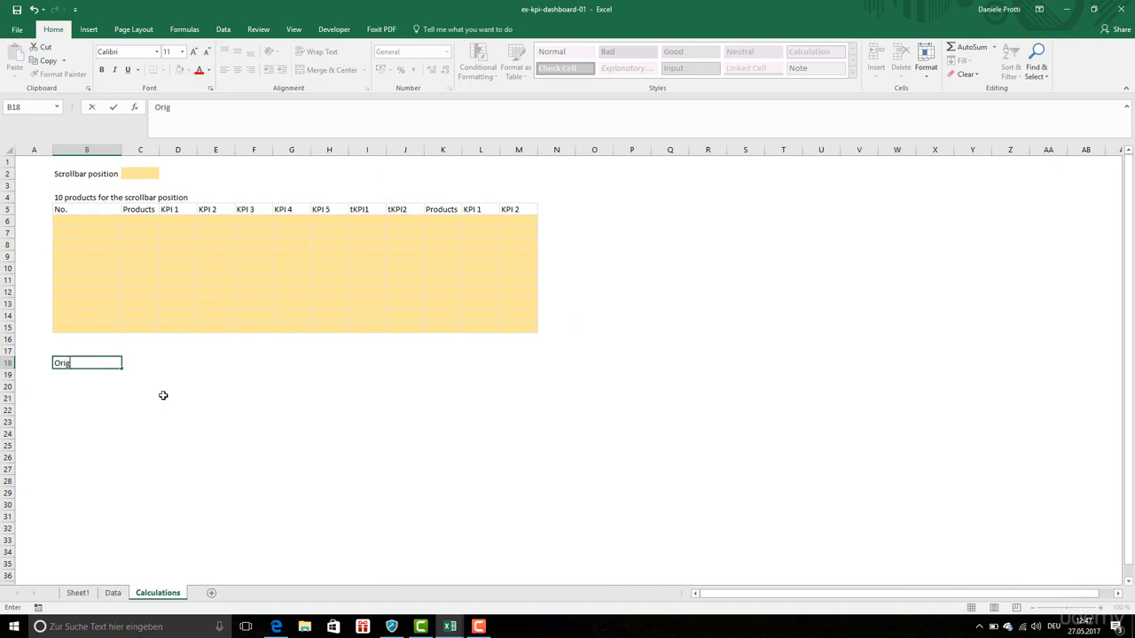
pyautogui.write('inal data')
pyautogui.press('Return')
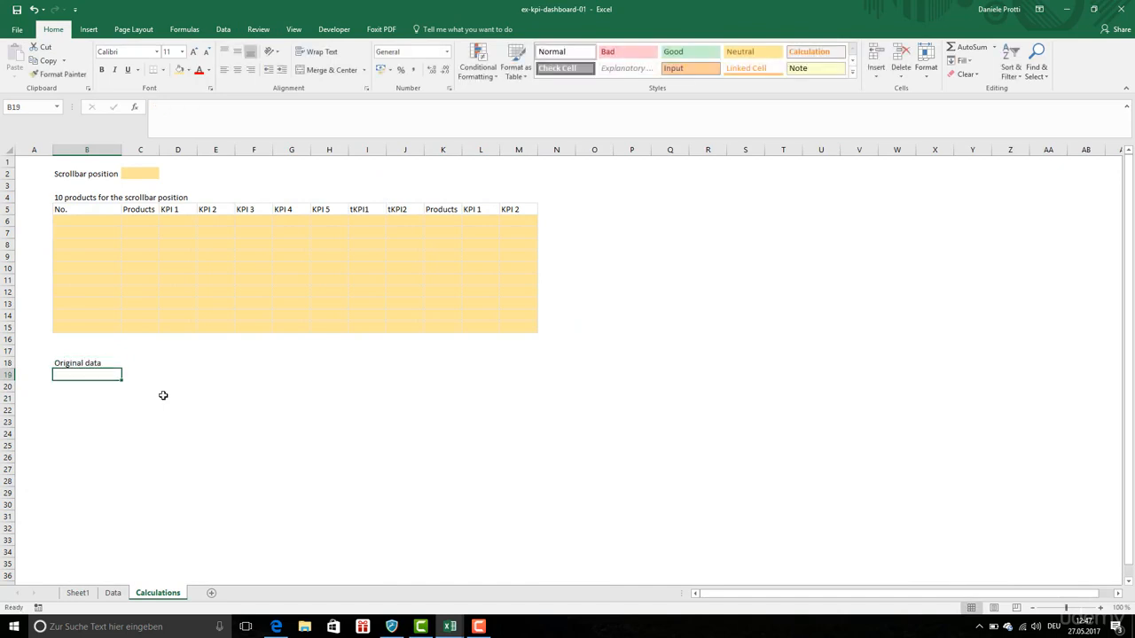
# Step: Try to name the product table on the Data sheet tblKPIs
pyautogui.moveTo(88, 376); pyautogui.dragTo(532, 370)
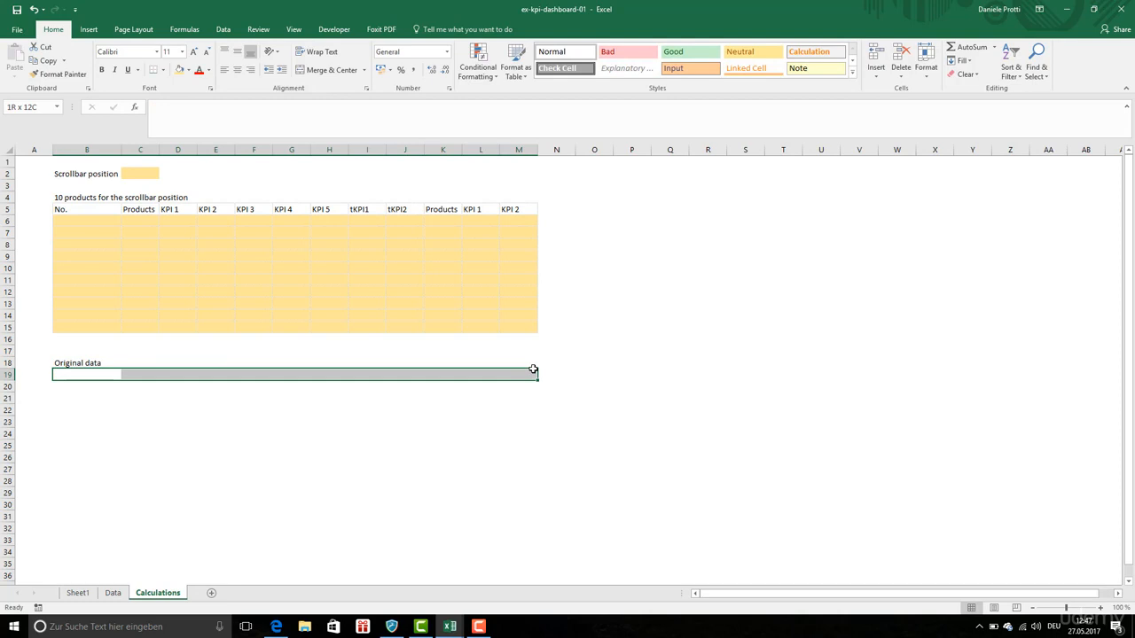
pyautogui.moveTo(533, 370); pyautogui.dragTo(533, 370)
pyautogui.click(113, 593)
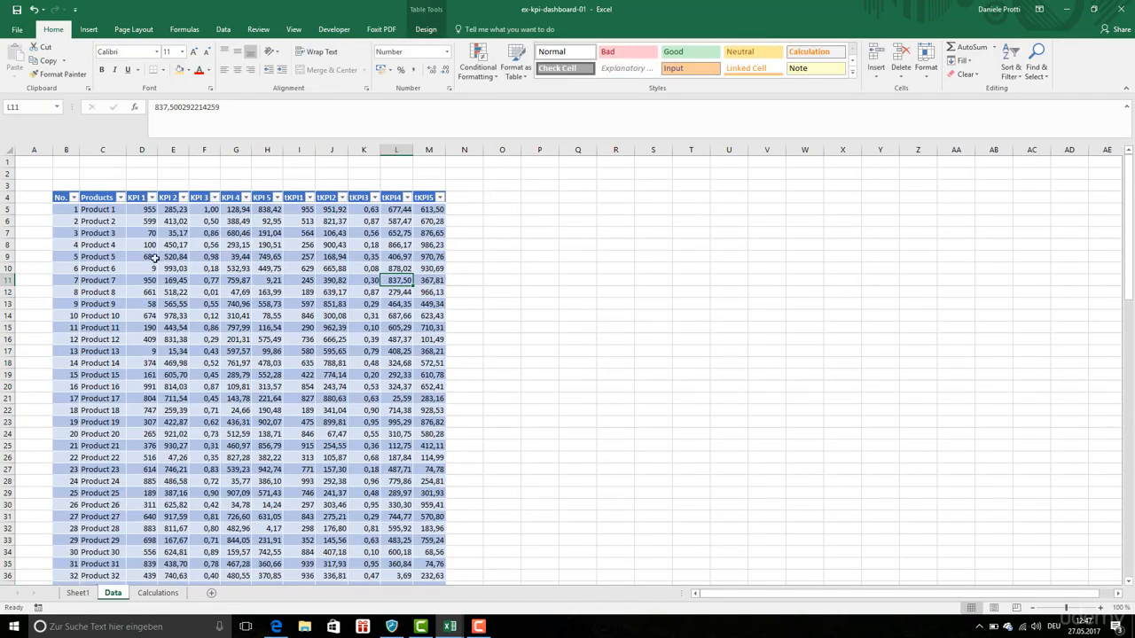
pyautogui.click(76, 198)
pyautogui.click(58, 191)
pyautogui.click(34, 107)
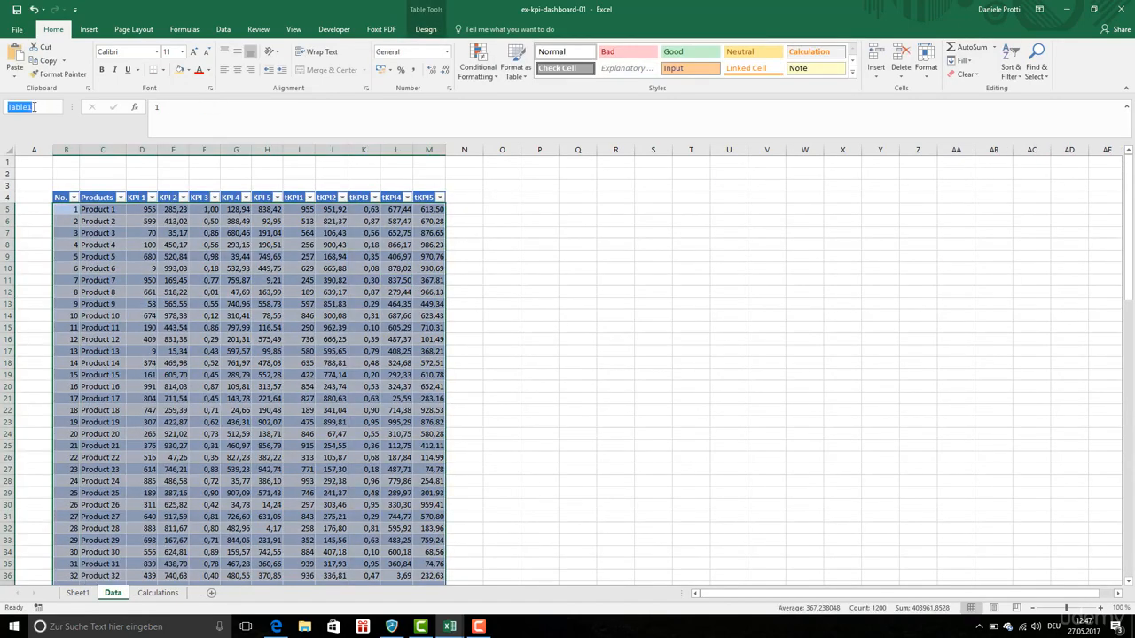
pyautogui.write('tblKPIs')
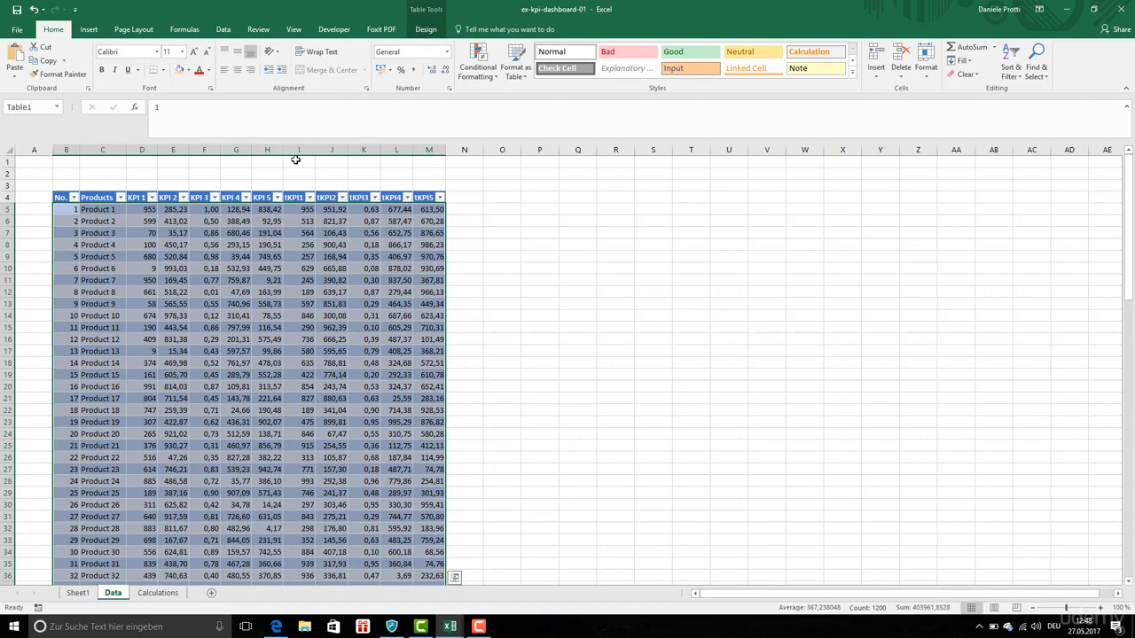
# Step: Rename the defined table name Table1 to tblKPIs
pyautogui.click(184, 29)
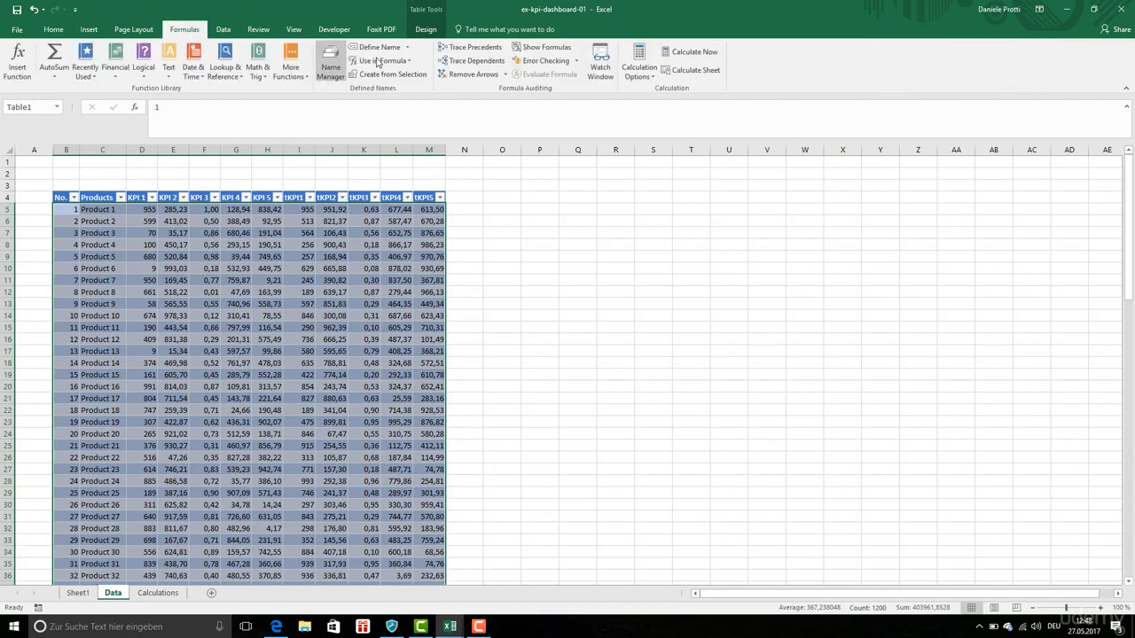
pyautogui.click(331, 64)
pyautogui.click(735, 212)
pyautogui.click(751, 181)
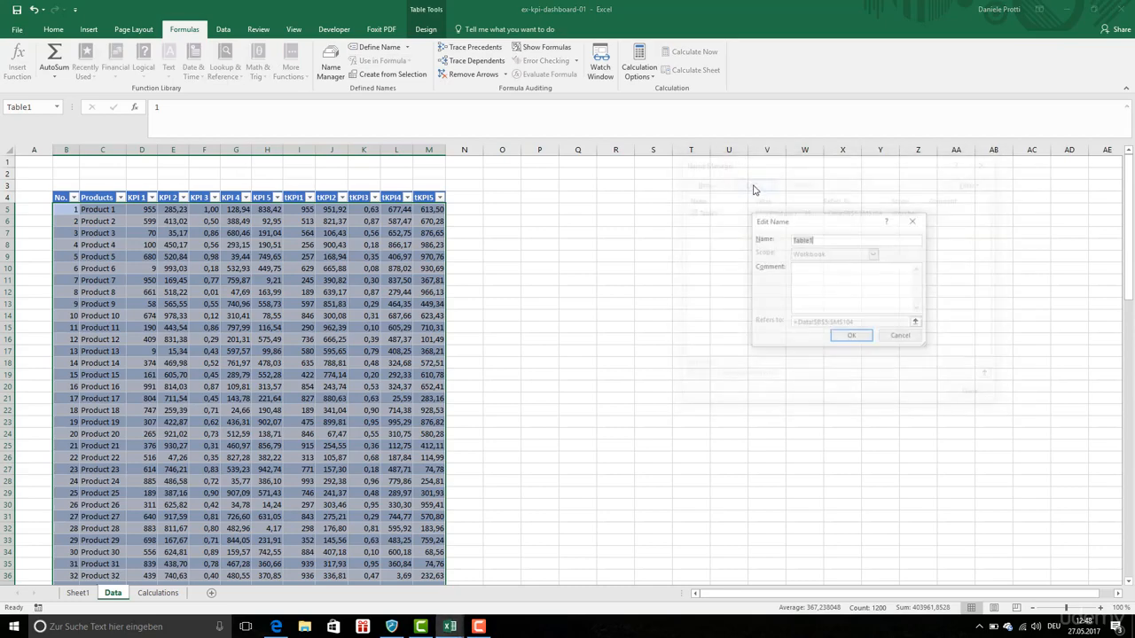
pyautogui.write('tblKPIs')
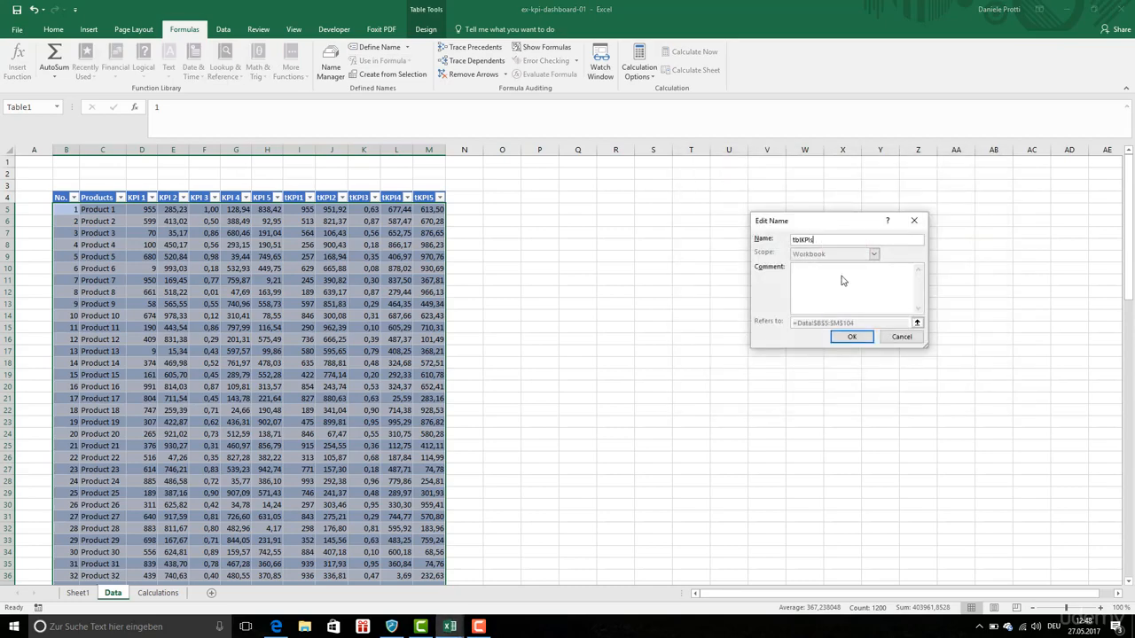
pyautogui.click(852, 337)
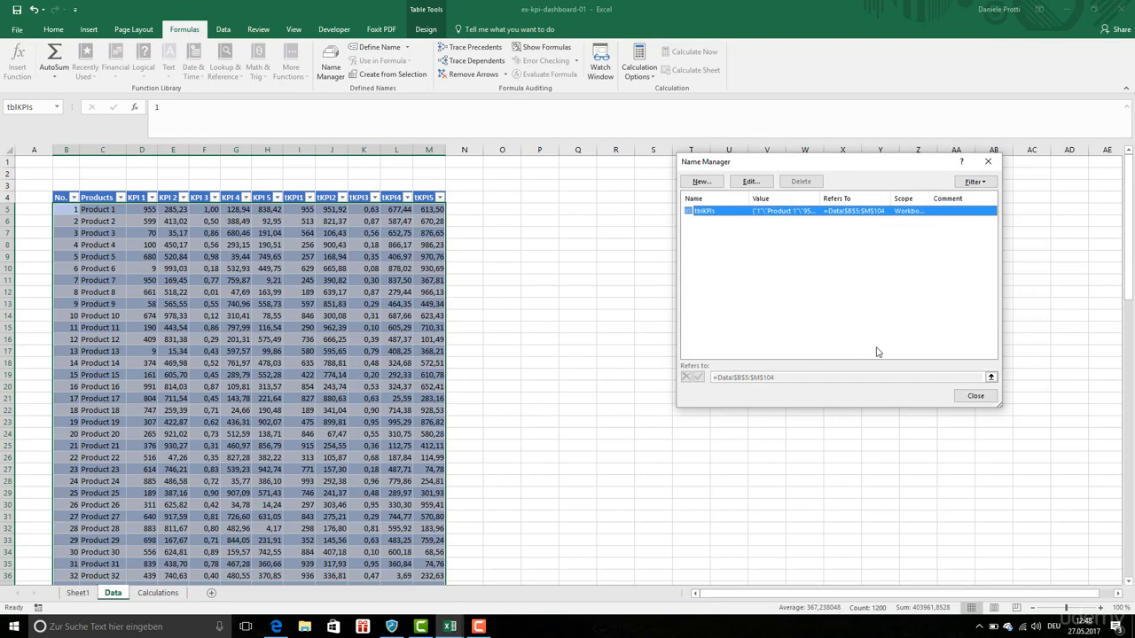
pyautogui.click(974, 396)
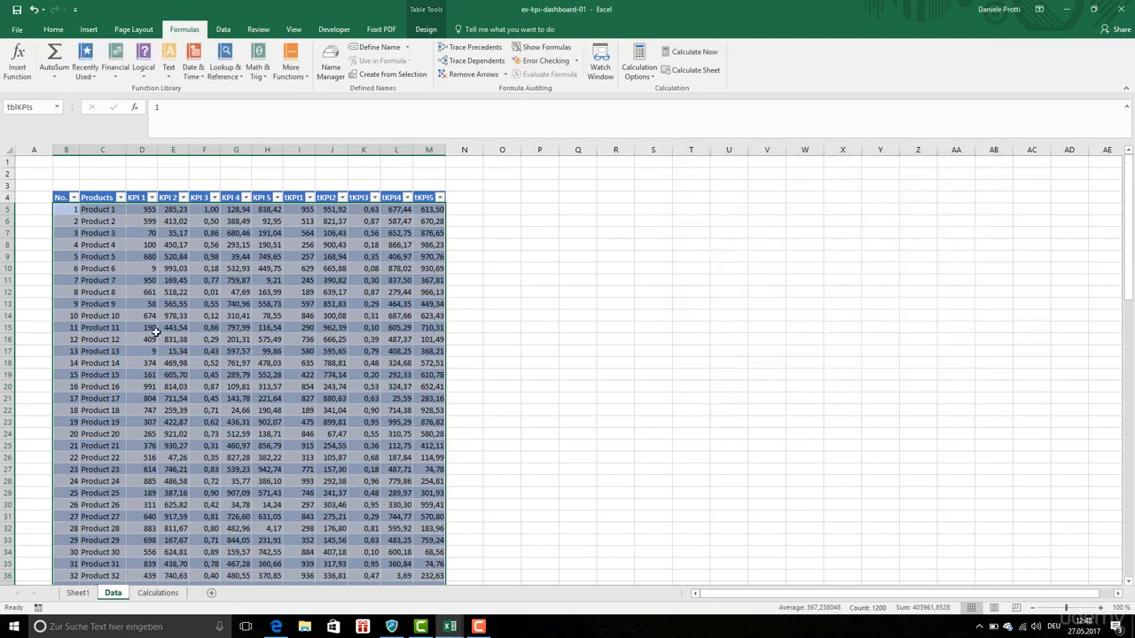
# Step: On the Calculations sheet, fill B19:M19 with references to the tblKPIs headers and the rows beneath with =tblKPIs
pyautogui.scroll(-6, 159, 573)
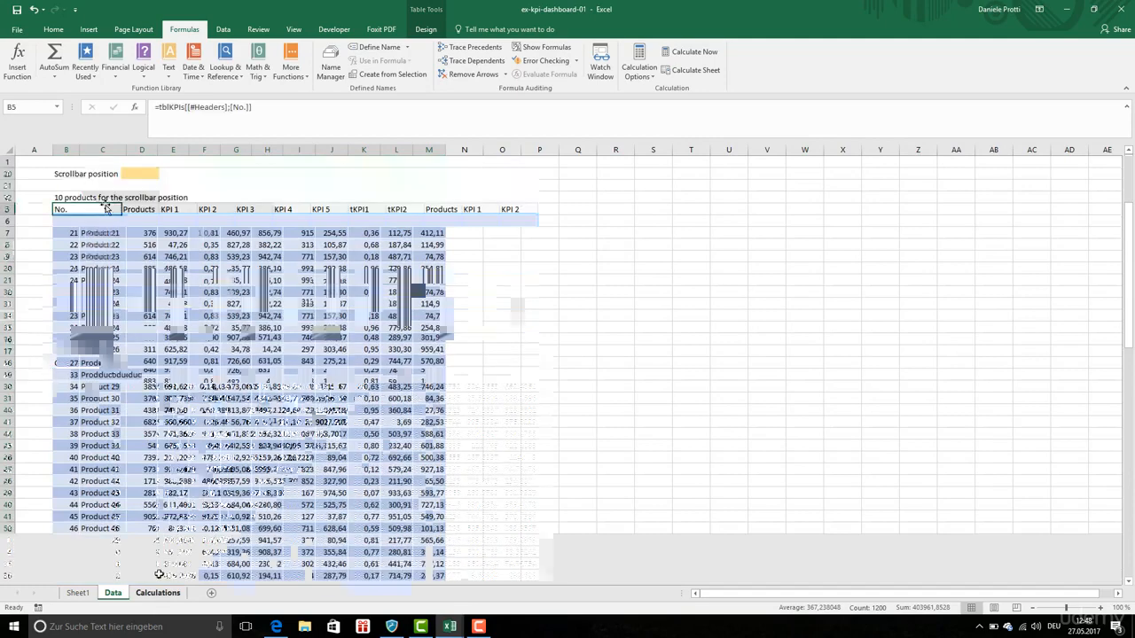
pyautogui.write('=')
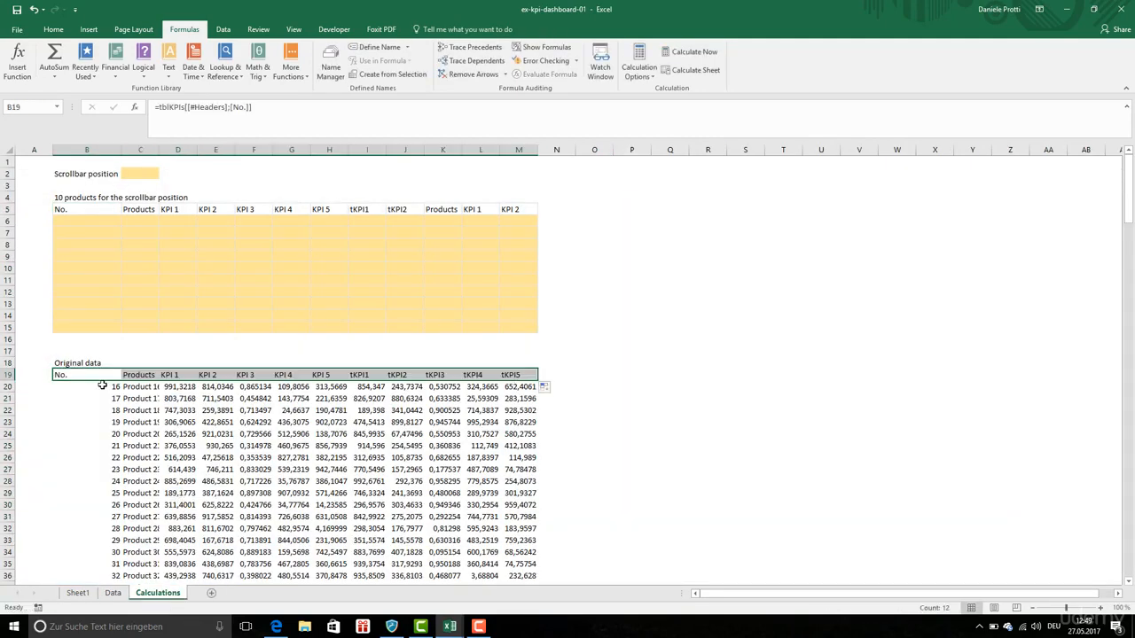
# Step: Make the headings "10 products for the scrollbar position" in B4 and "Original data" in B18 bold
pyautogui.click(89, 364)
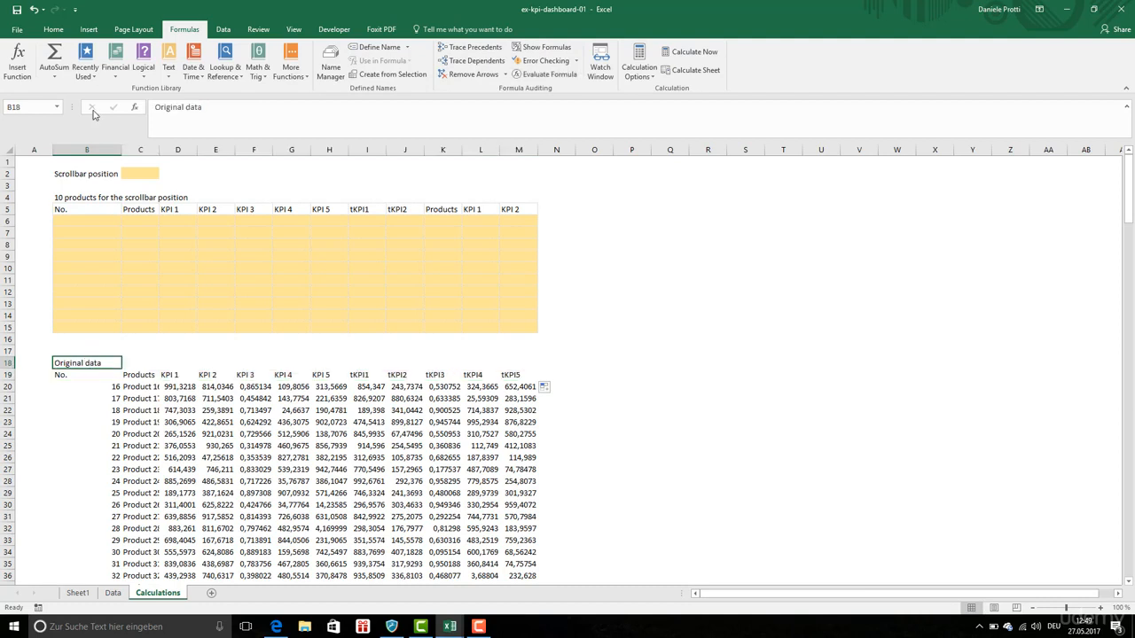
pyautogui.click(69, 199)
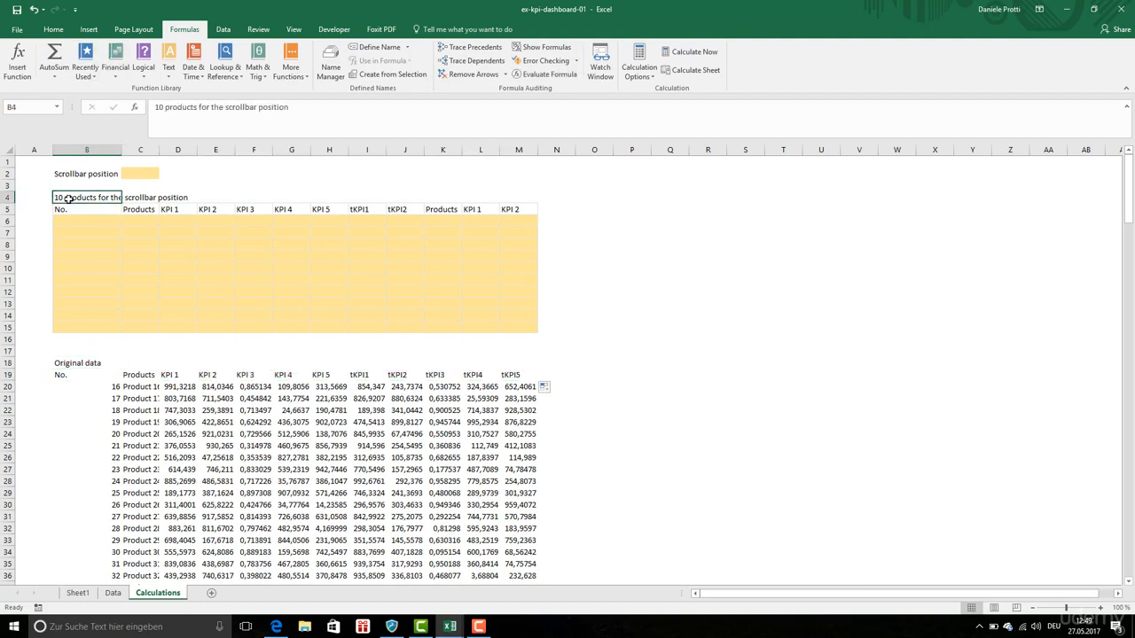
pyautogui.click(53, 29)
pyautogui.click(102, 71)
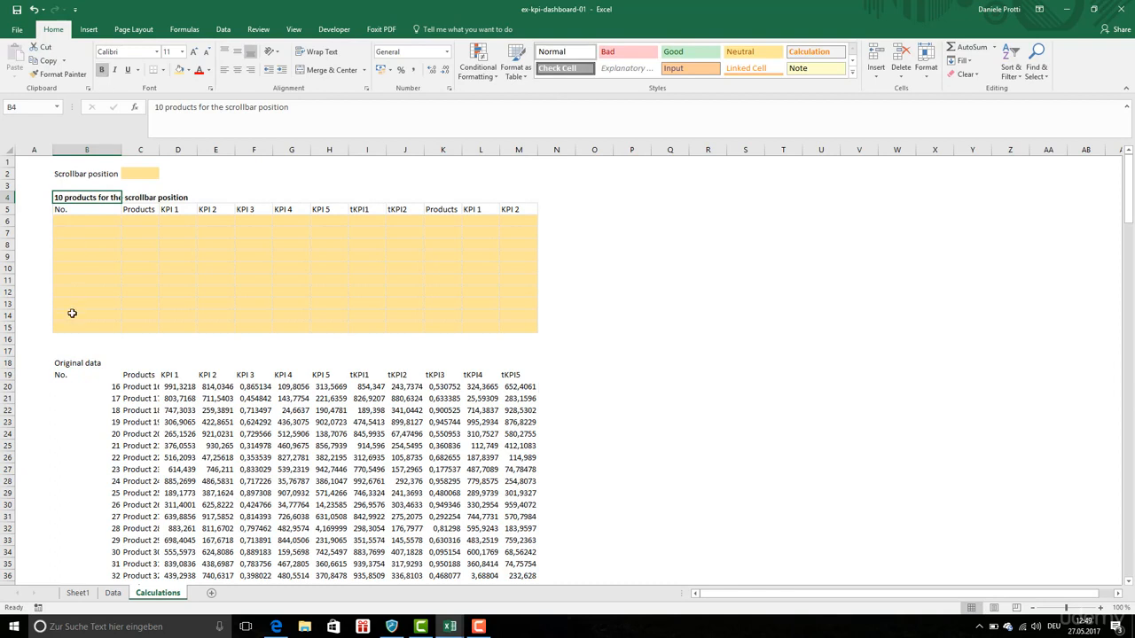
pyautogui.click(64, 363)
pyautogui.click(101, 71)
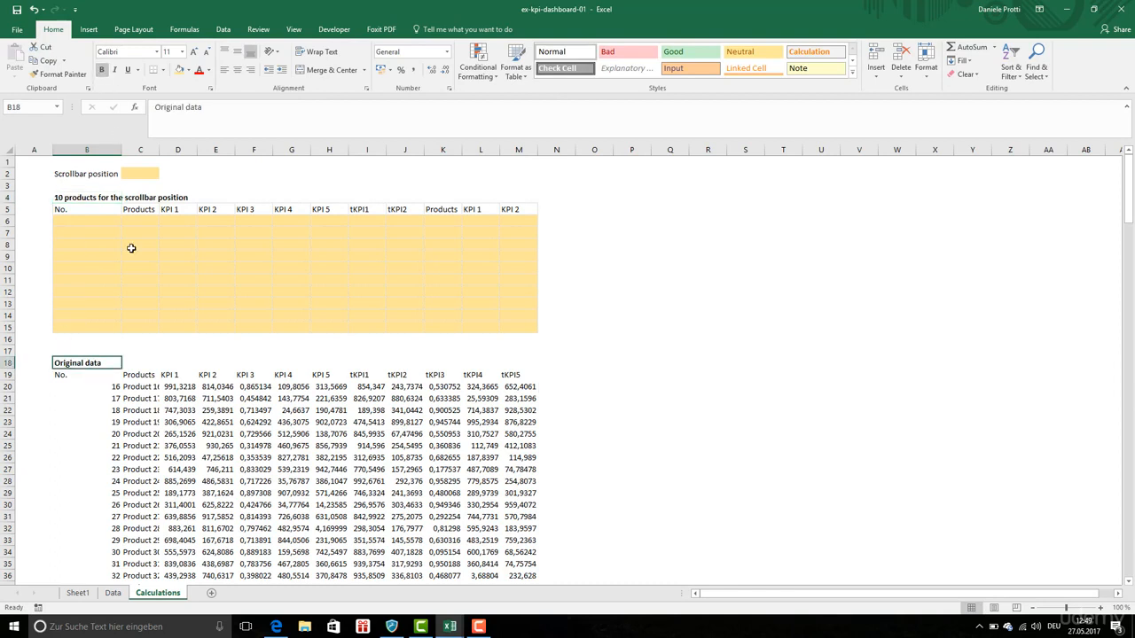
# Step: Apply light gray borders to the Original data block, starting at B19 and spanning columns B to M
pyautogui.click(105, 379)
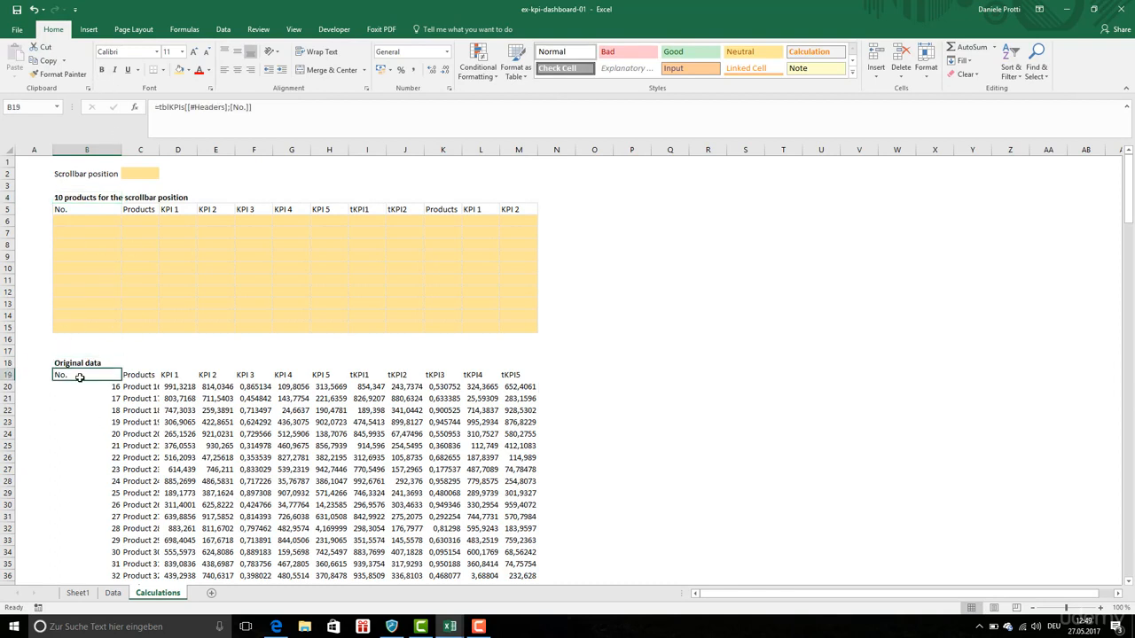
pyautogui.moveTo(80, 378); pyautogui.dragTo(84, 469)
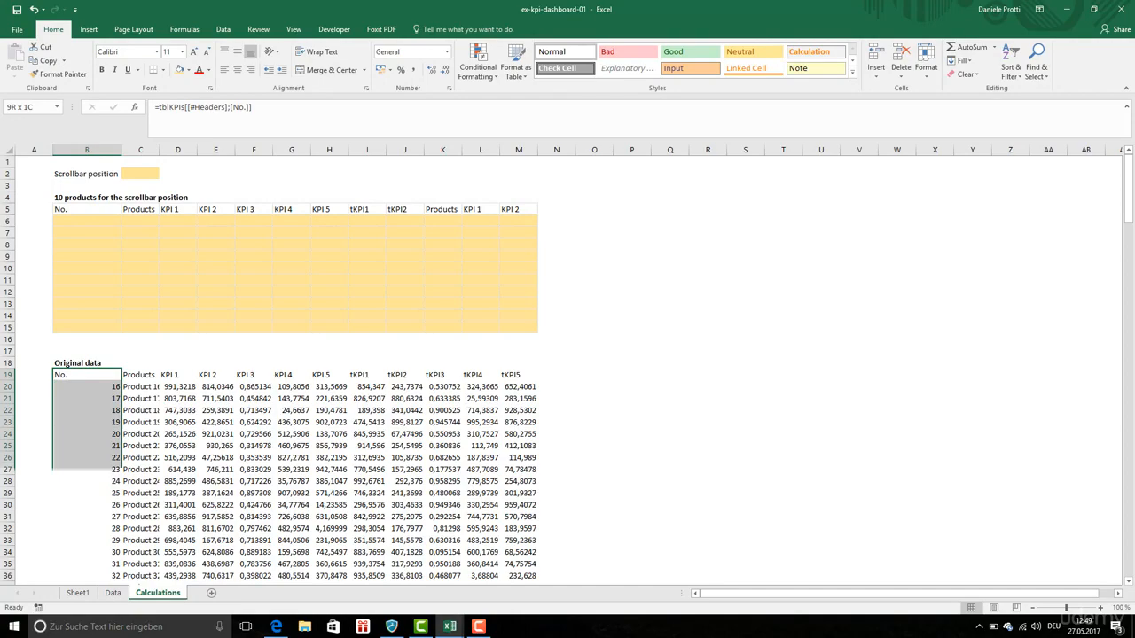
pyautogui.moveTo(139, 586); pyautogui.dragTo(519, 532)
pyautogui.rightClick(239, 216)
pyautogui.click(272, 420)
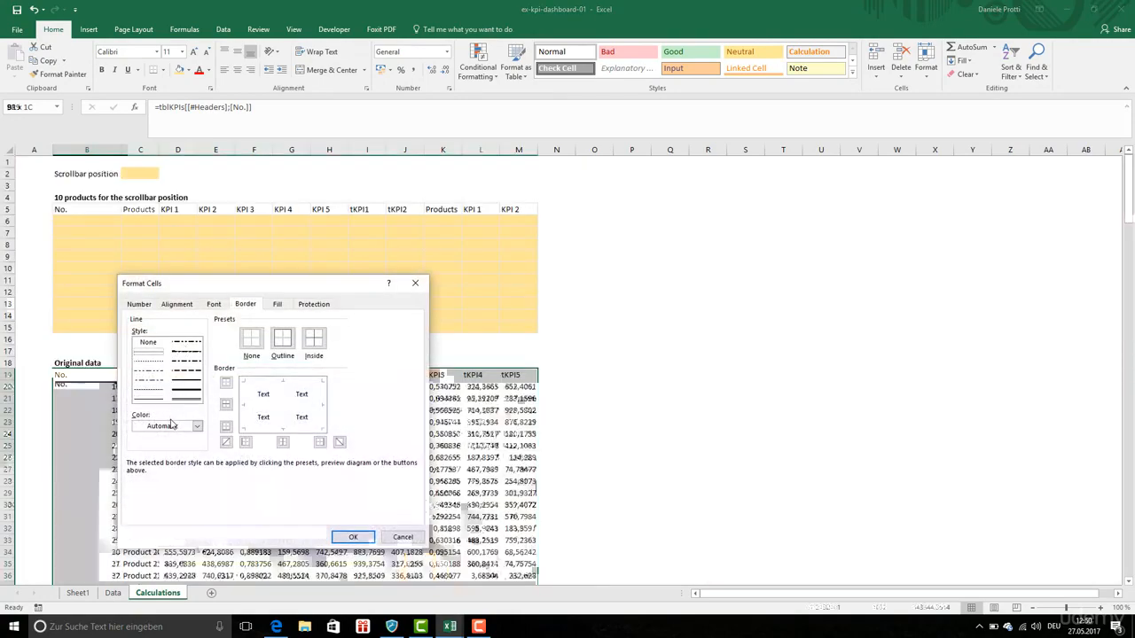
pyautogui.click(172, 424)
pyautogui.click(143, 493)
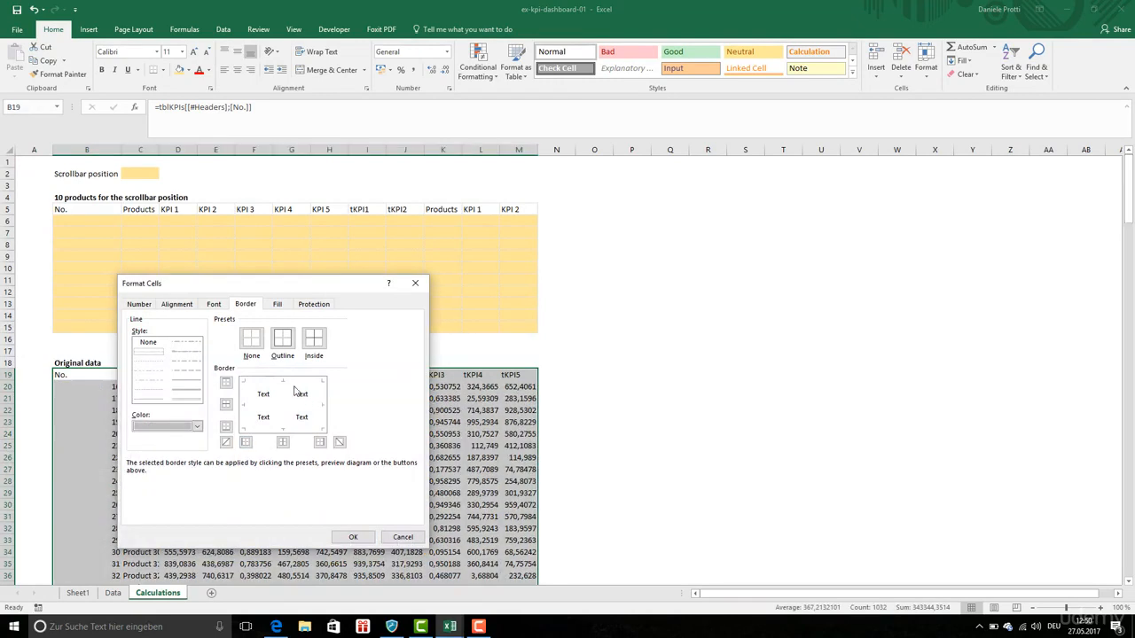
pyautogui.click(295, 389)
pyautogui.click(284, 413)
pyautogui.click(254, 408)
pyautogui.click(306, 430)
pyautogui.click(353, 537)
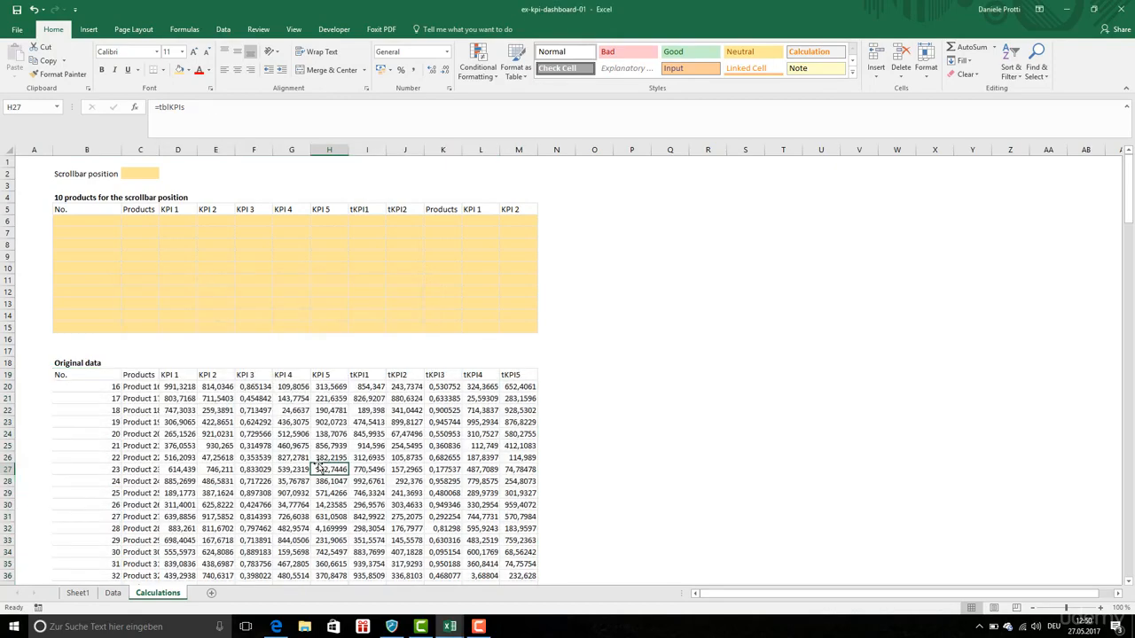
# Step: Delete the tKPI1 to tKPI5 cells of the Original data block from I19 down, shifting cells left
pyautogui.moveTo(367, 375); pyautogui.dragTo(506, 626)
pyautogui.hotkey('ctrl', '-')
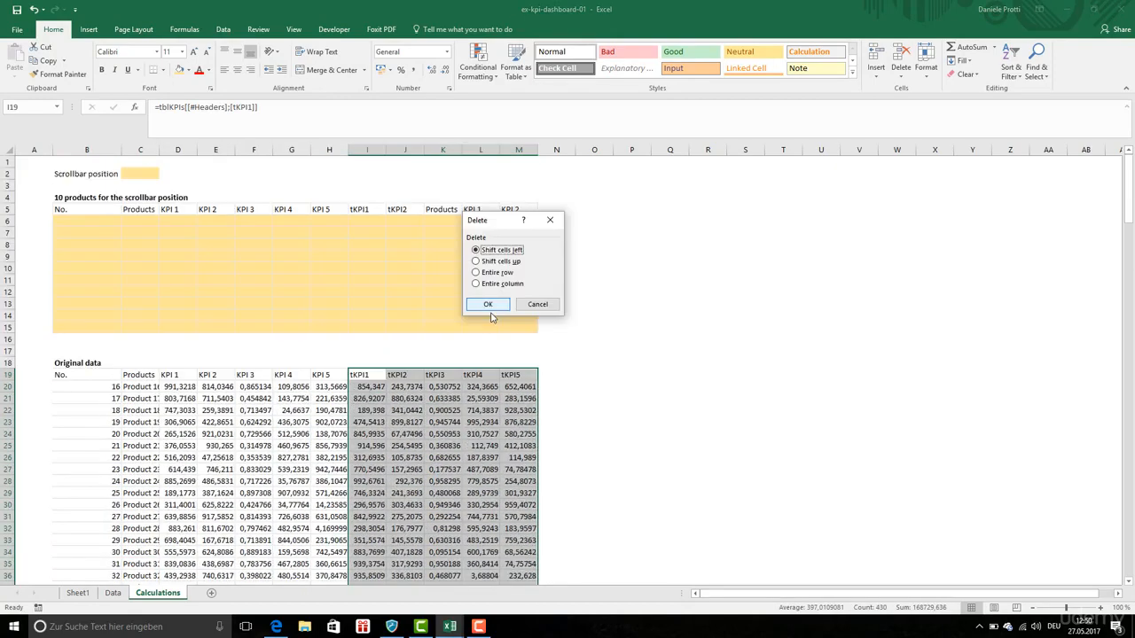
pyautogui.click(488, 304)
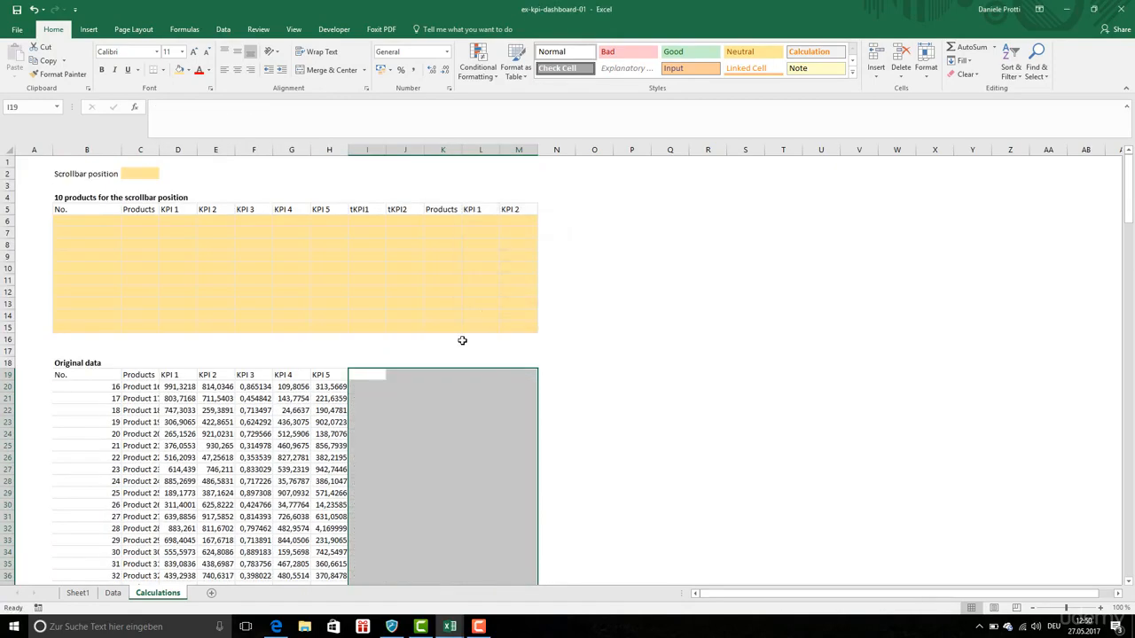
pyautogui.click(431, 353)
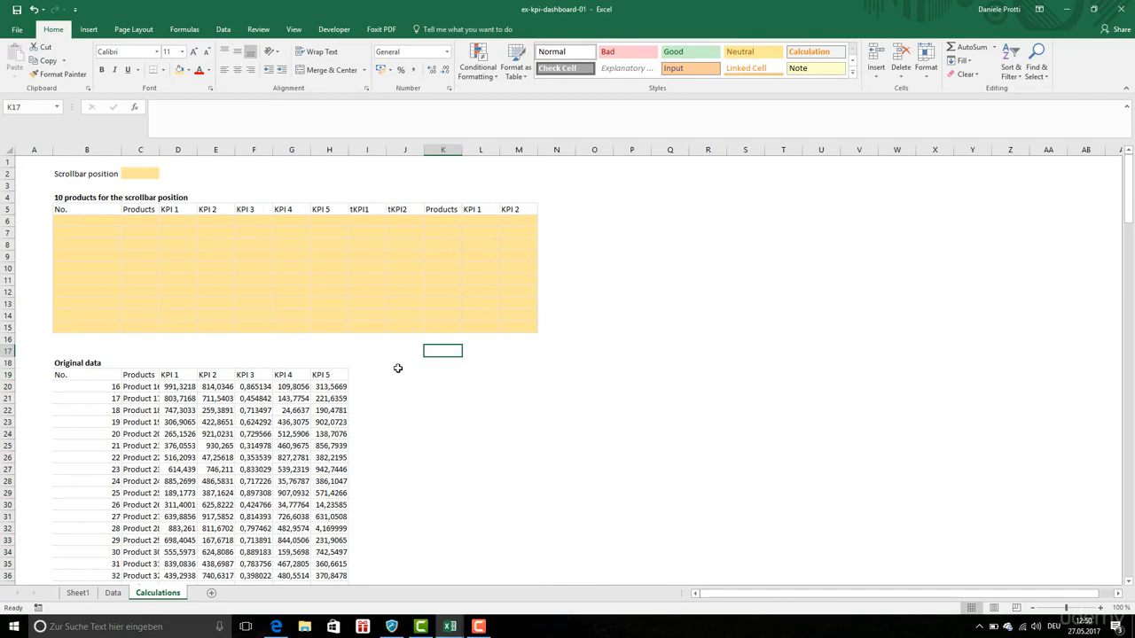
# Step: Give cell E4 the light gold fill, name it valSortColNumber, and check the name in the workbook's list of names
pyautogui.scroll(-2, 398, 368)
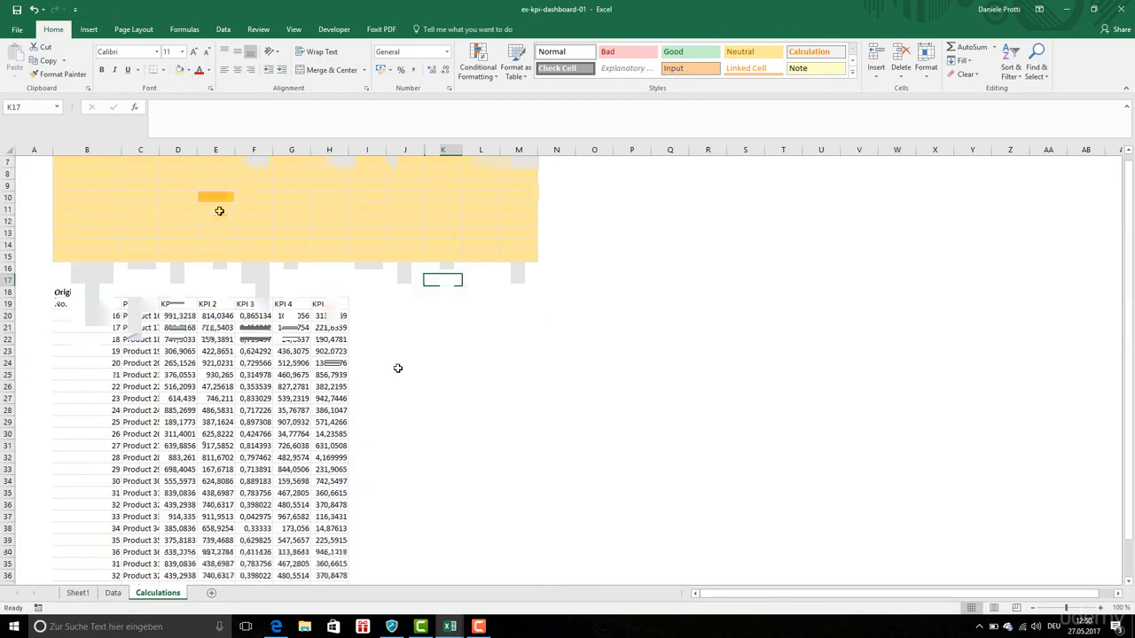
pyautogui.click(25, 106)
pyautogui.write('E4')
pyautogui.press('Return')
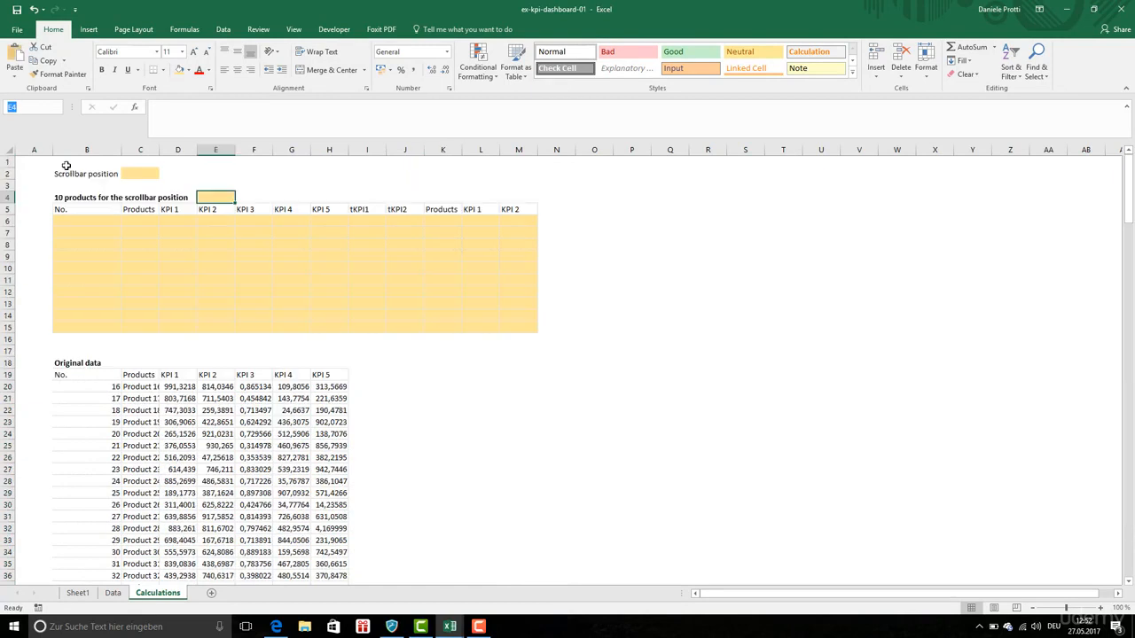
pyautogui.write('ColNumber')
pyautogui.press('Return')
pyautogui.click(183, 29)
pyautogui.click(330, 62)
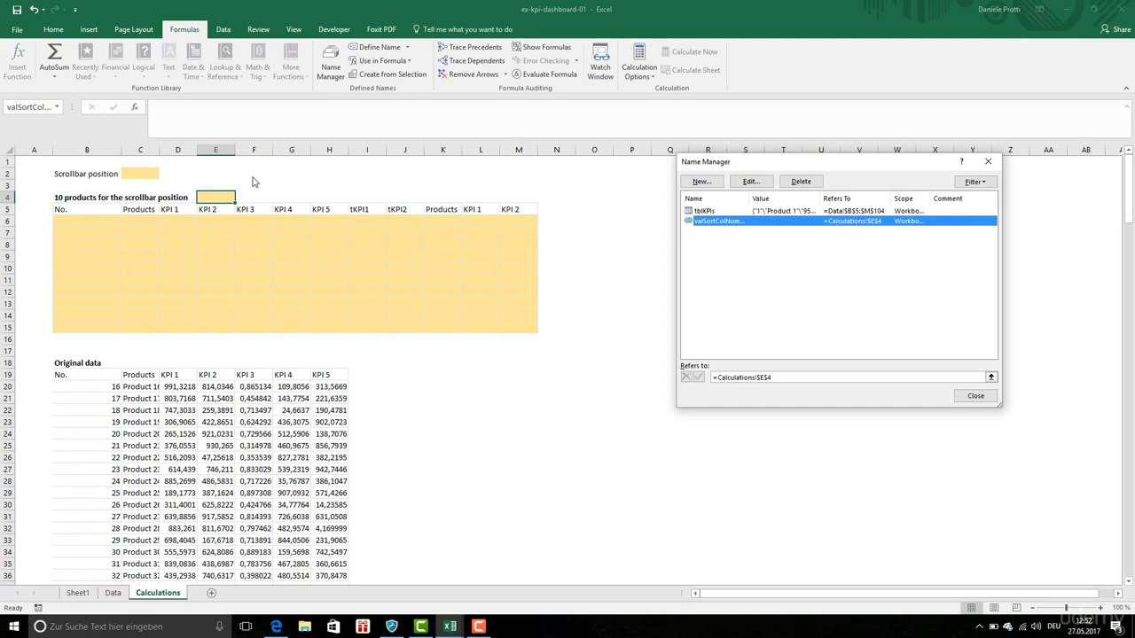
pyautogui.click(973, 396)
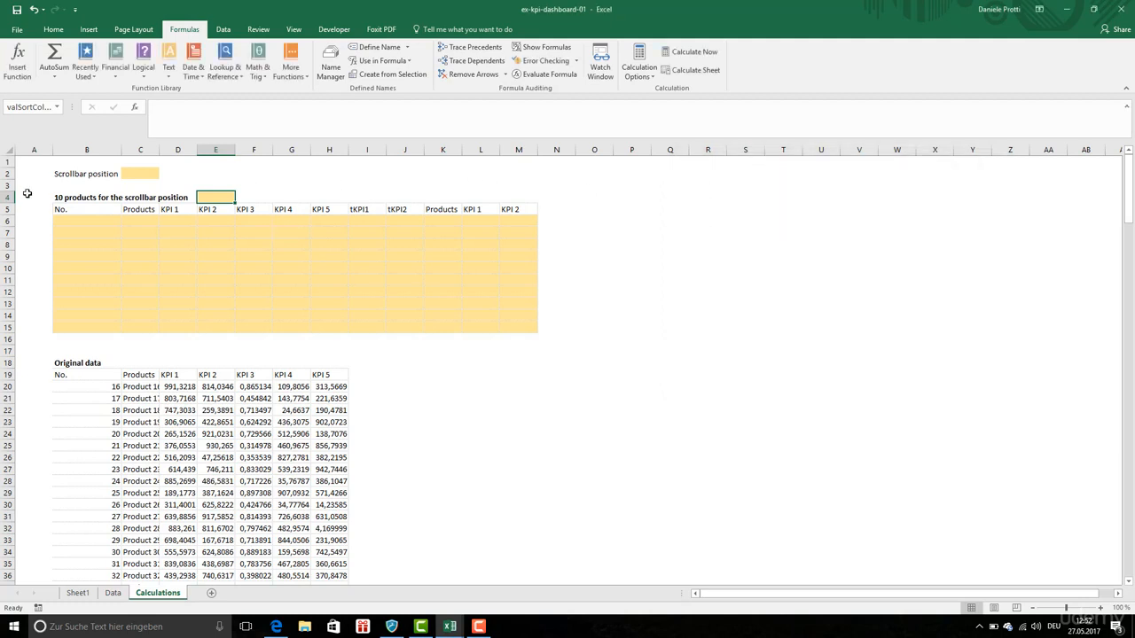
# Step: Insert a blank row above the ten-product table's header row and copy row 3's plain formatting onto it
pyautogui.rightClick(8, 212)
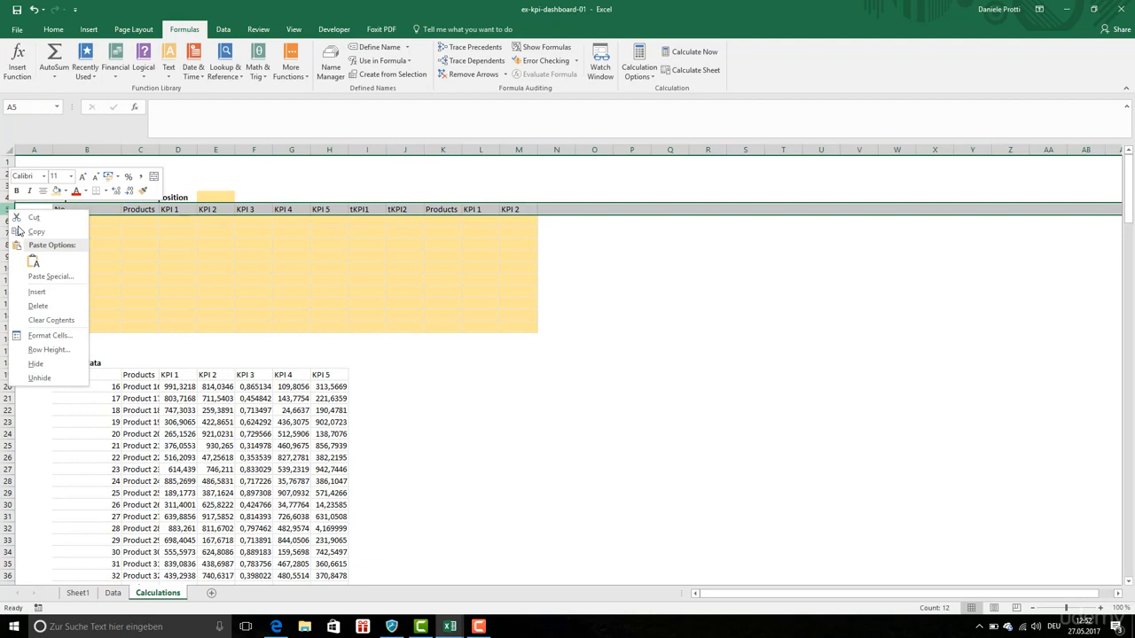
pyautogui.click(50, 286)
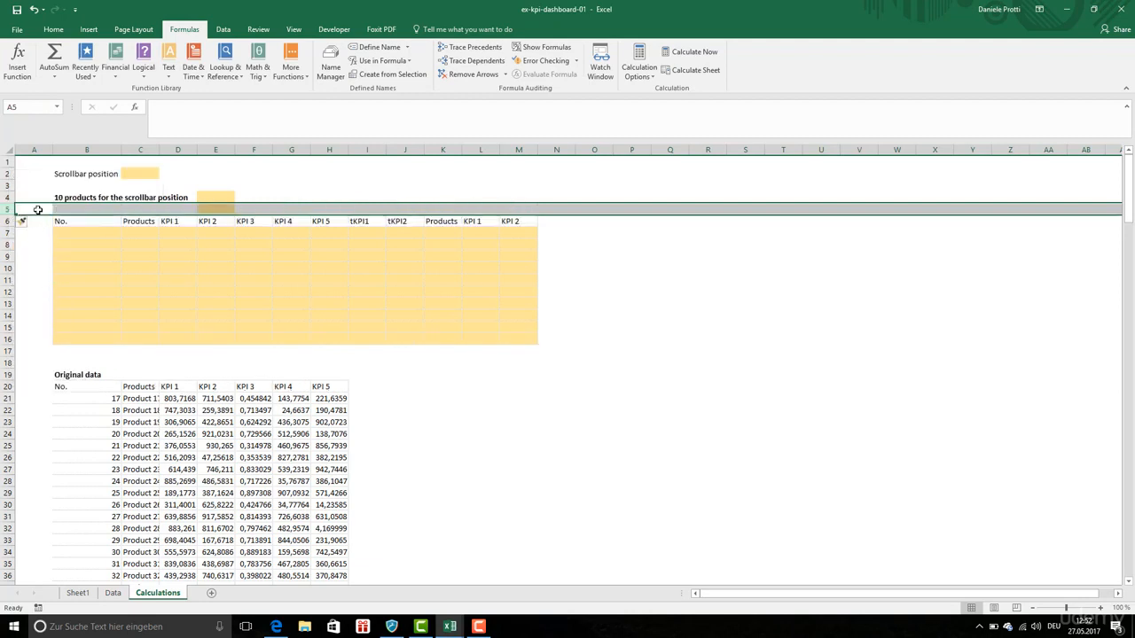
pyautogui.click(8, 182)
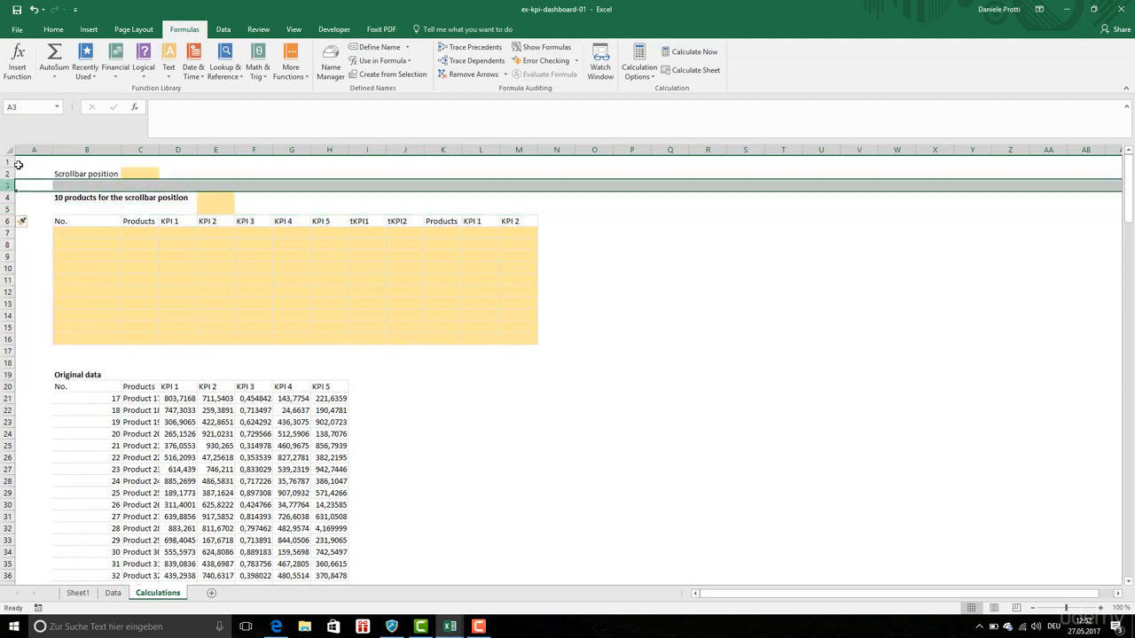
pyautogui.click(53, 30)
pyautogui.click(42, 78)
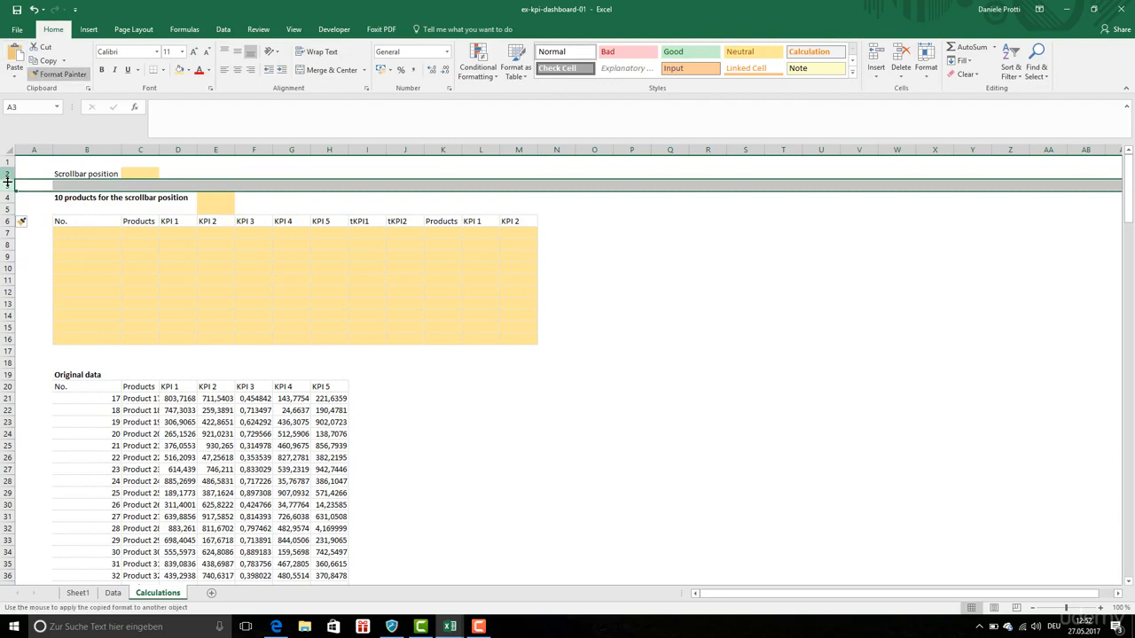
pyautogui.click(8, 208)
pyautogui.click(32, 251)
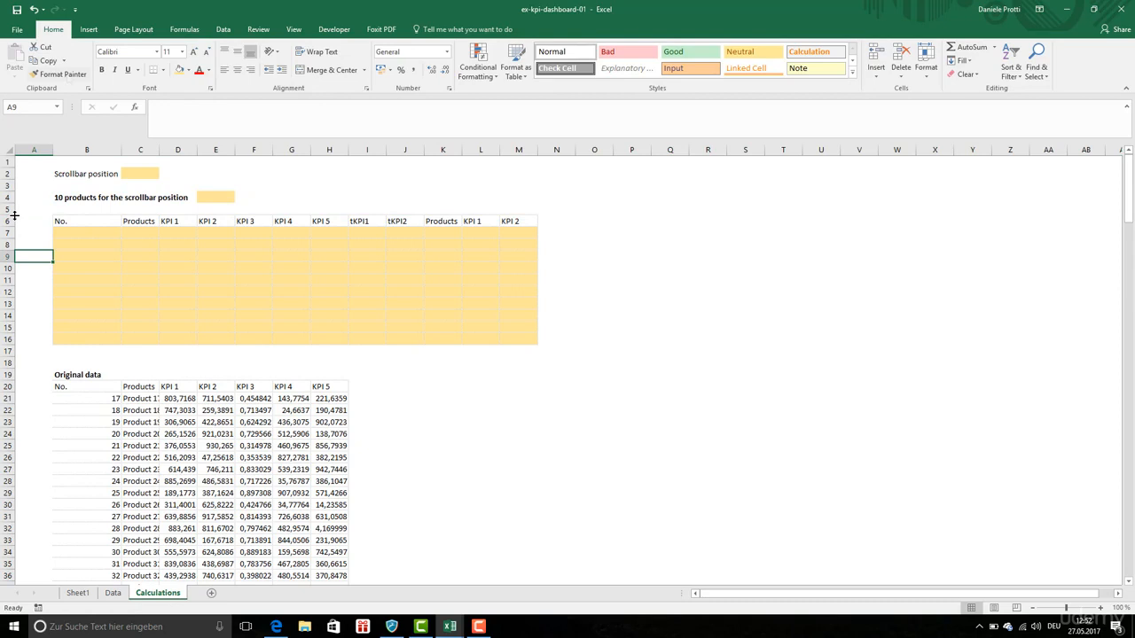
# Step: Copy the light gold cell formatting to H4, on the same row as the ten-product heading
pyautogui.click(58, 73)
pyautogui.click(140, 174)
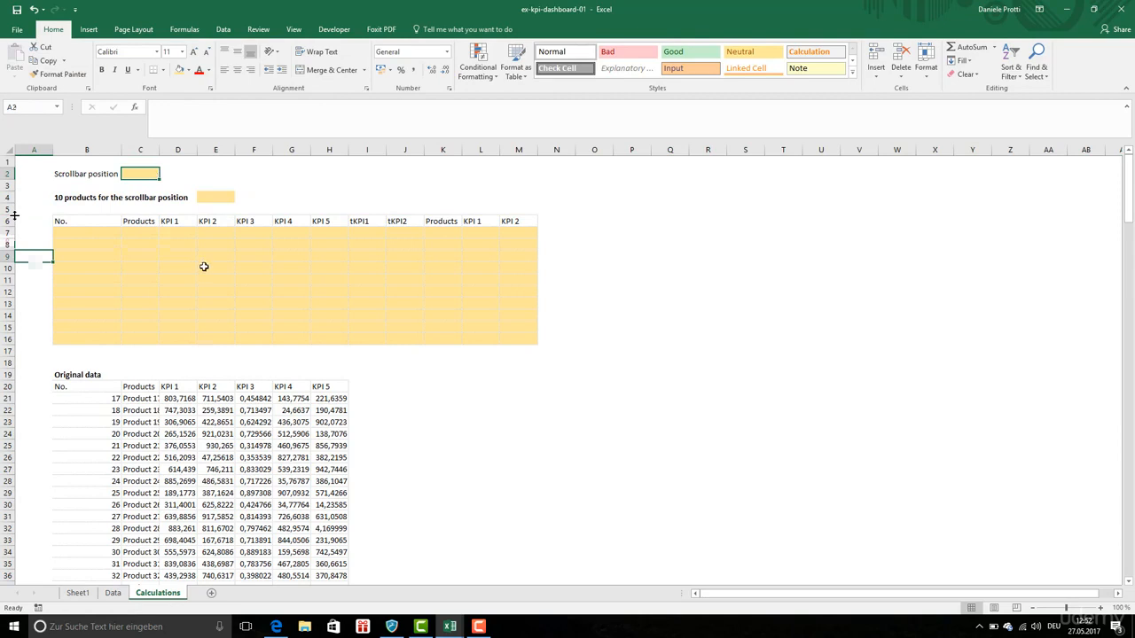
pyautogui.click(202, 253)
pyautogui.click(57, 74)
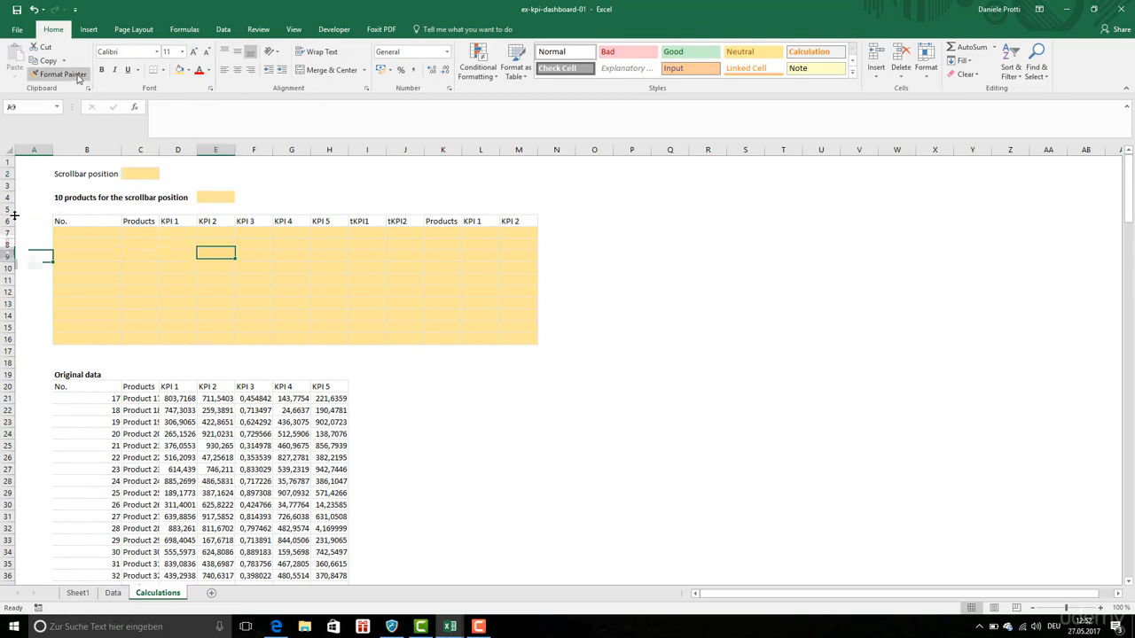
pyautogui.click(312, 195)
pyautogui.click(227, 197)
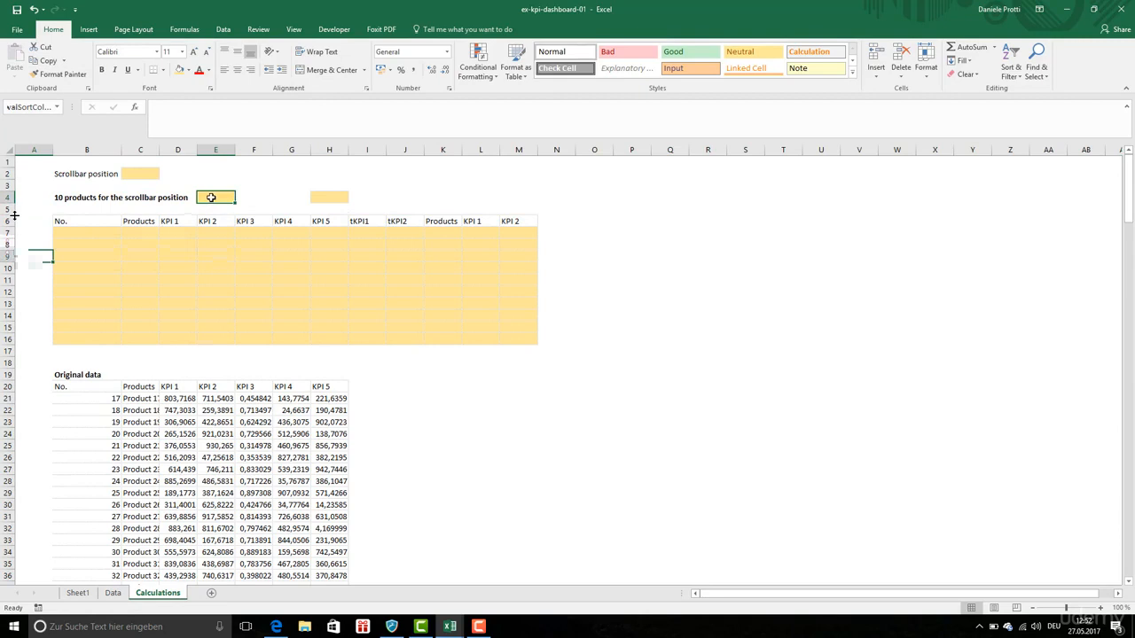
# Step: Enter the label "sorted by" in cell G4, beside the light gold cell H4
pyautogui.write('o')
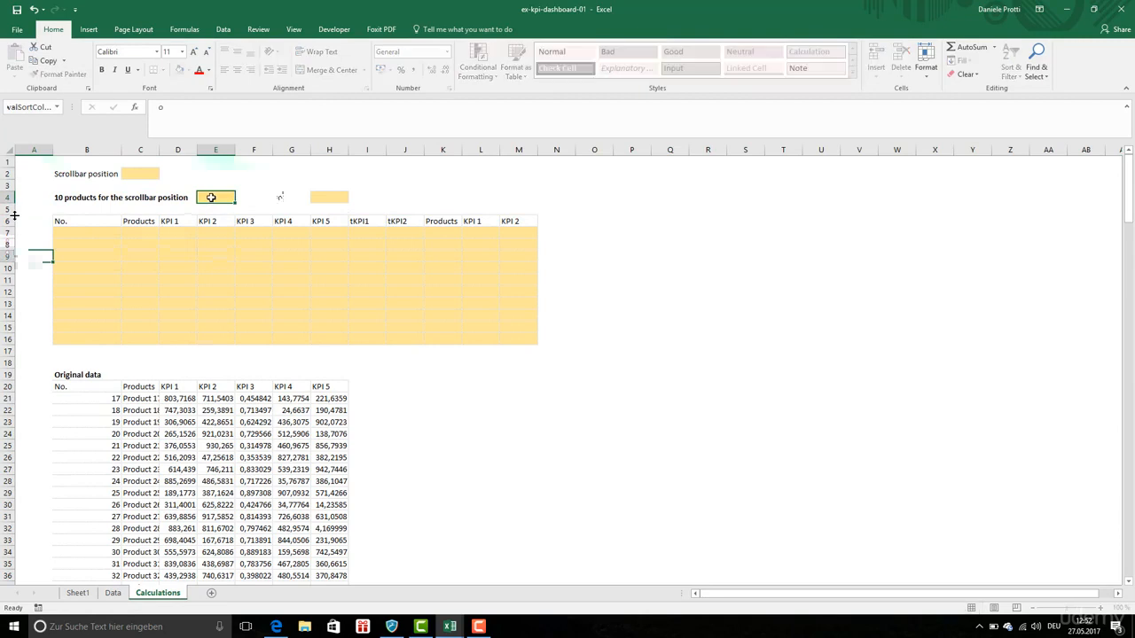
pyautogui.write('rted by.')
pyautogui.press('Return')
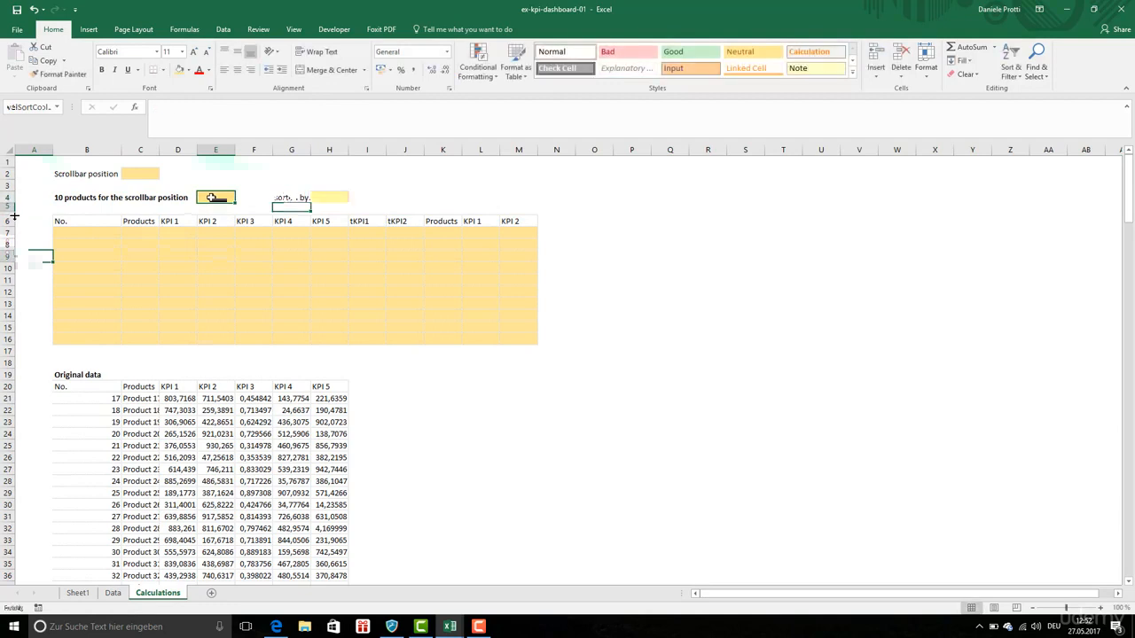
# Step: Enter =CHOOSE(valSortColNumber;D20:H20;B20) in H4, using the Original data headers as the values to choose from
pyautogui.click(338, 197)
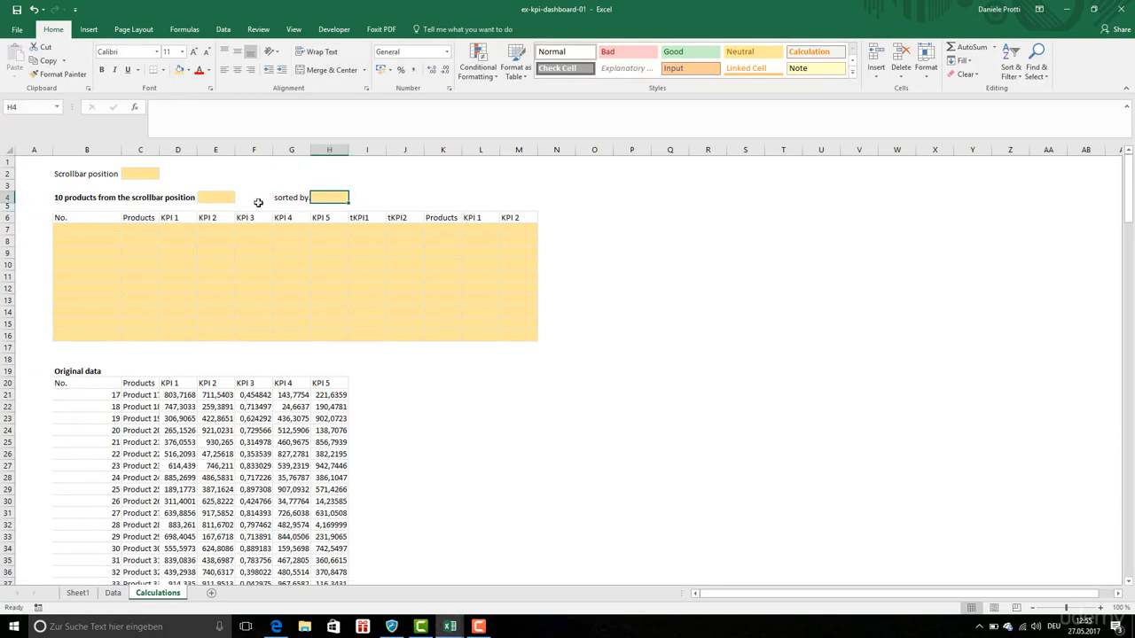
pyautogui.click(163, 131)
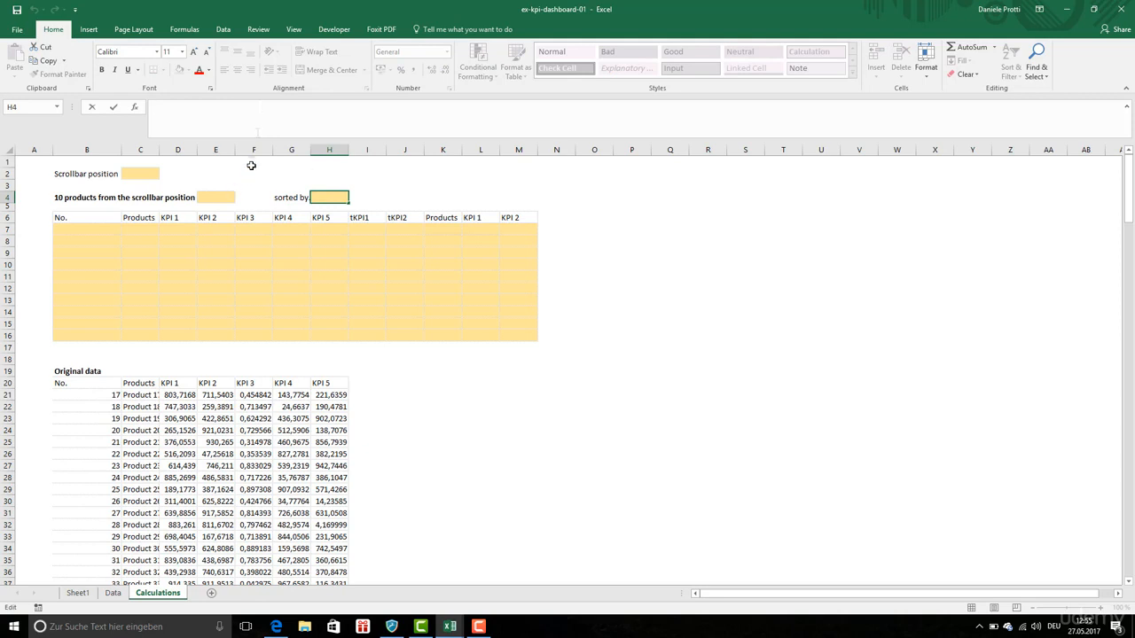
pyautogui.write(';')
pyautogui.click(174, 383)
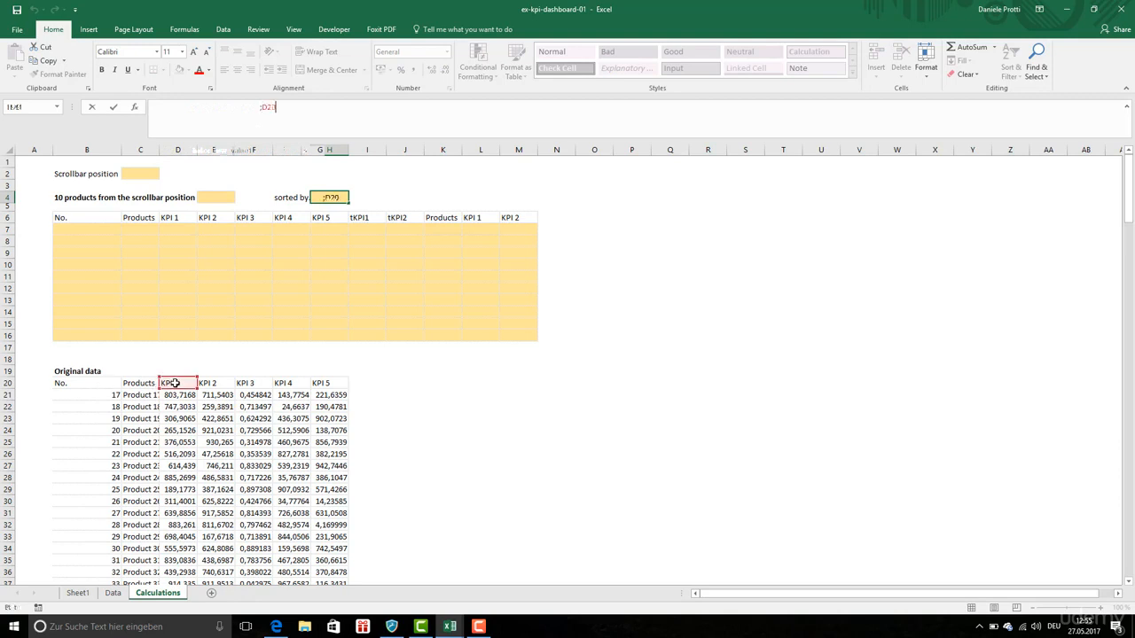
pyautogui.moveTo(175, 383); pyautogui.dragTo(266, 383)
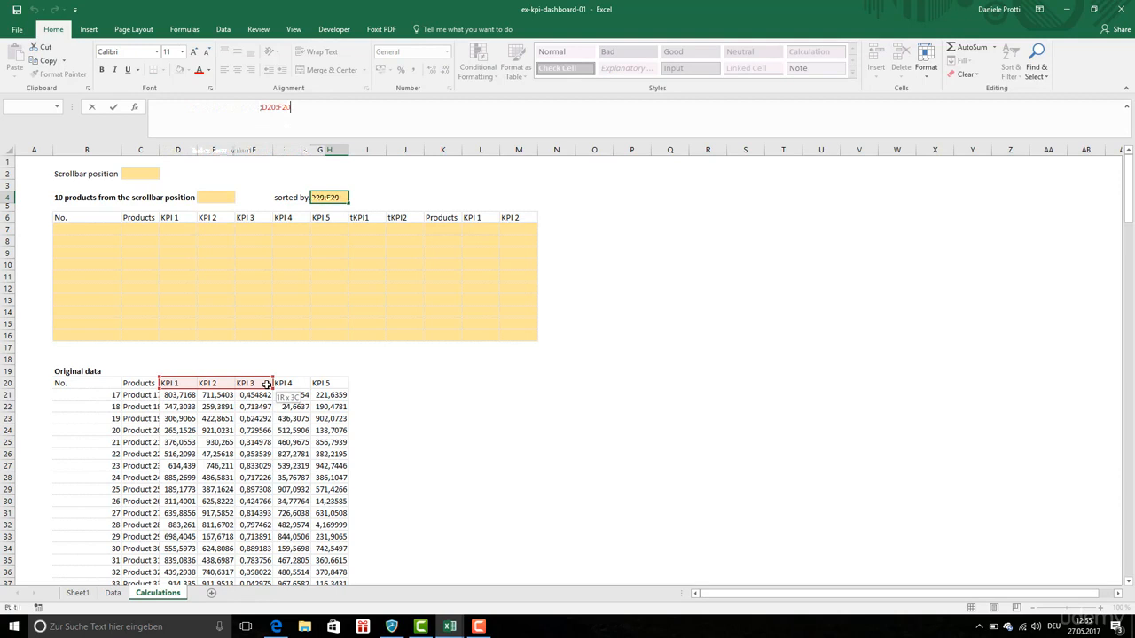
pyautogui.moveTo(267, 383); pyautogui.dragTo(310, 383)
pyautogui.press('Return')
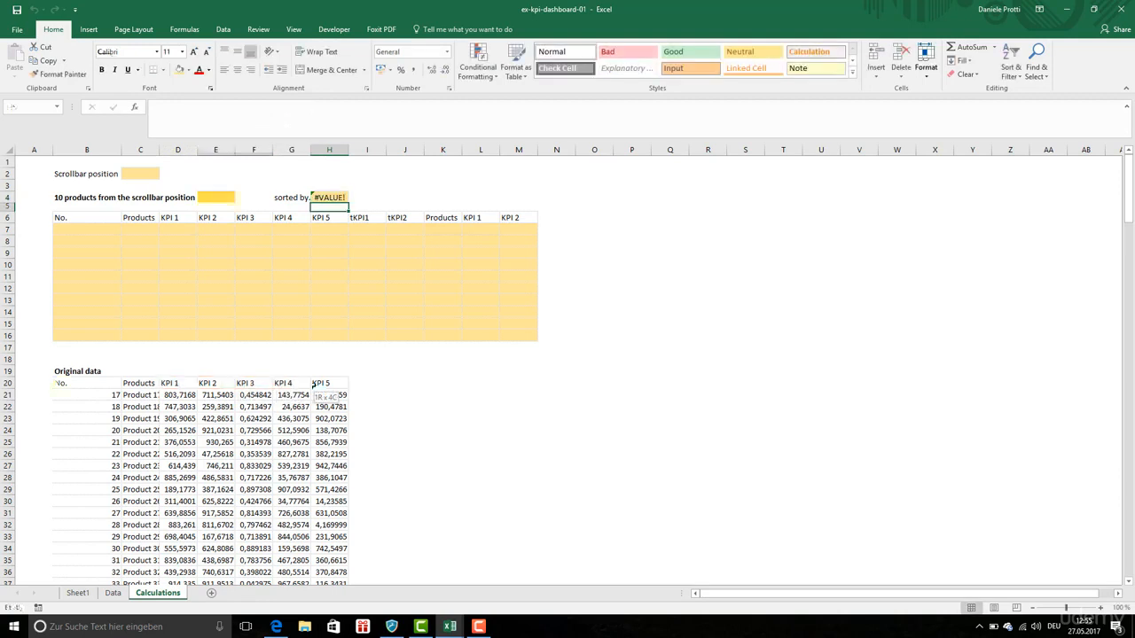
# Step: Correct H4's formula to list the headers individually: =CHOOSE(valSortColNumber;D20;E20;F20;G20;H20;B20)
pyautogui.press('Up')
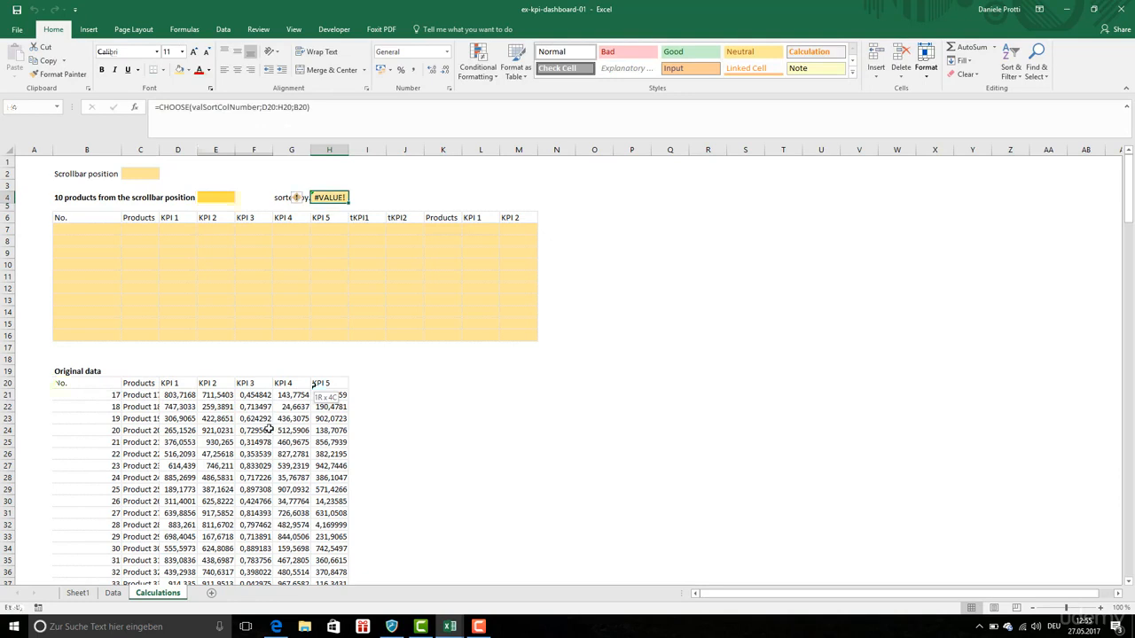
pyautogui.click(278, 109)
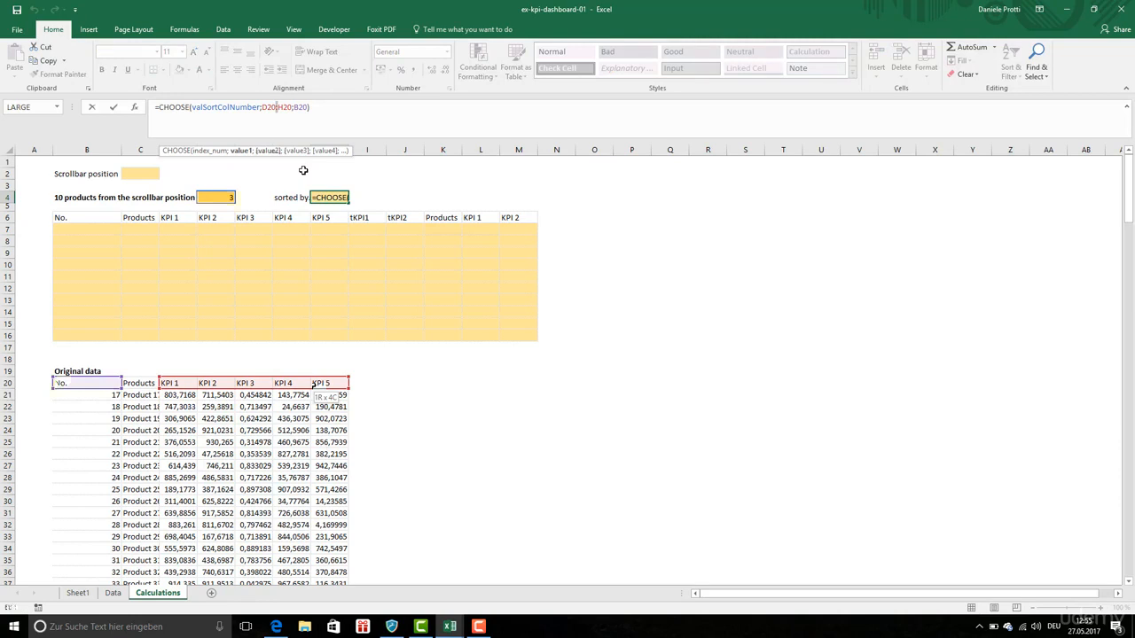
pyautogui.press('Return')
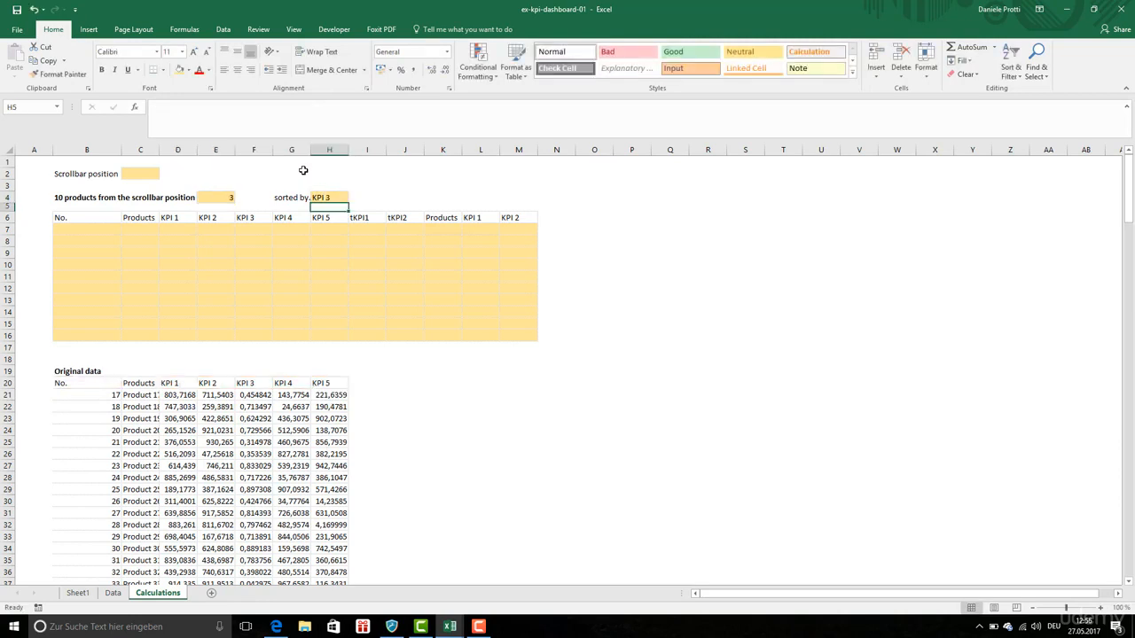
pyautogui.click(337, 198)
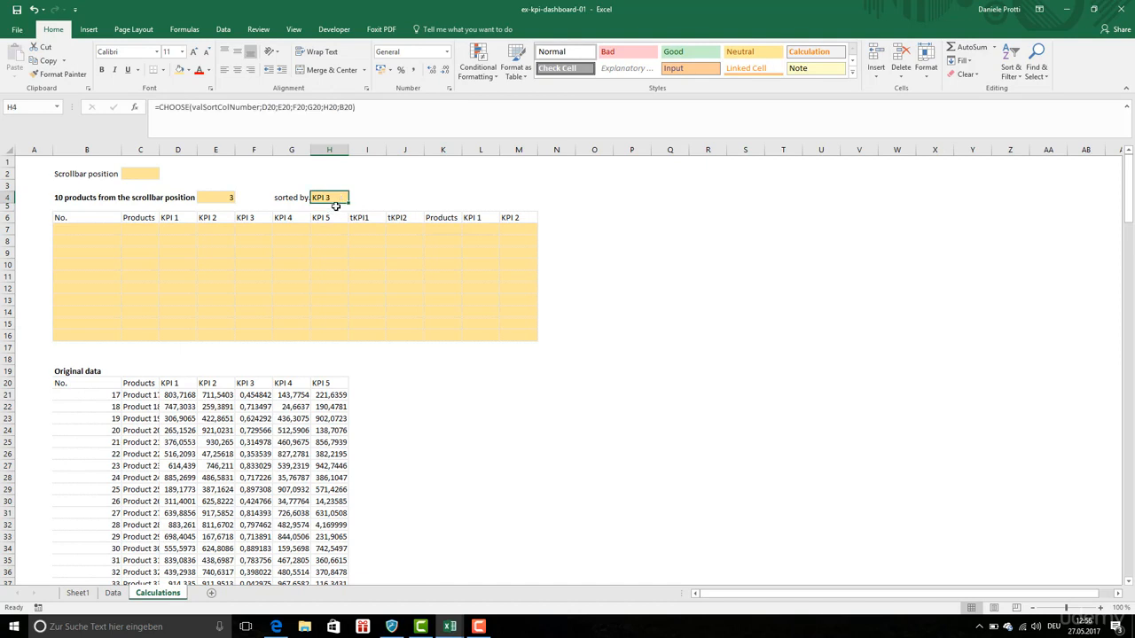
# Step: Set the sort column number in E4 to 6 and check the header name returned in H4
pyautogui.click(228, 199)
pyautogui.write('6')
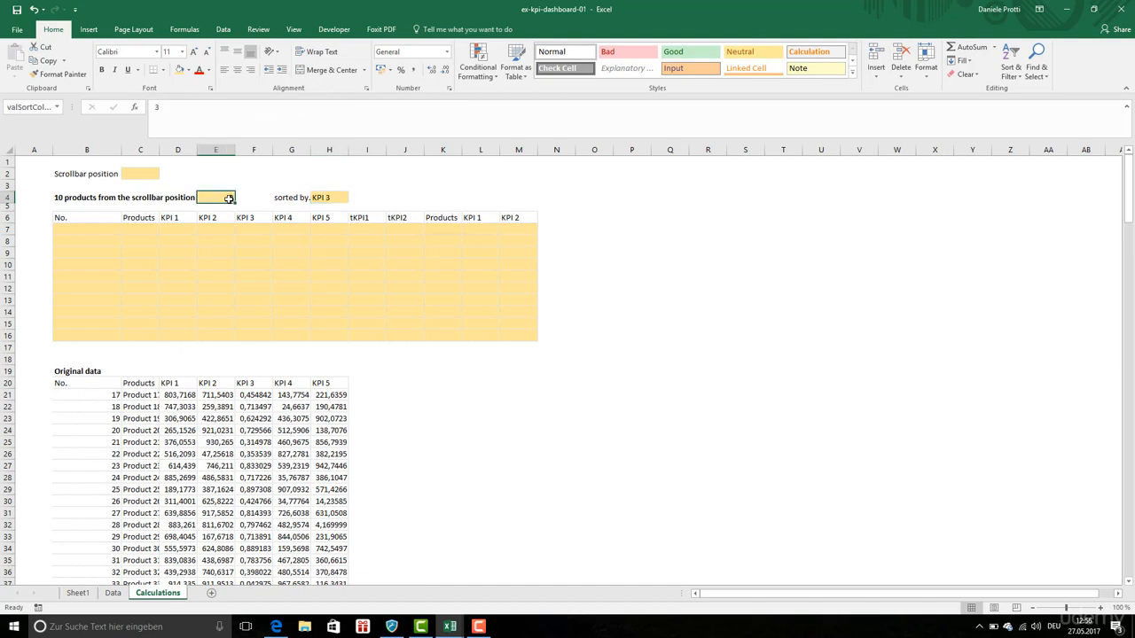
pyautogui.click(238, 227)
pyautogui.click(335, 198)
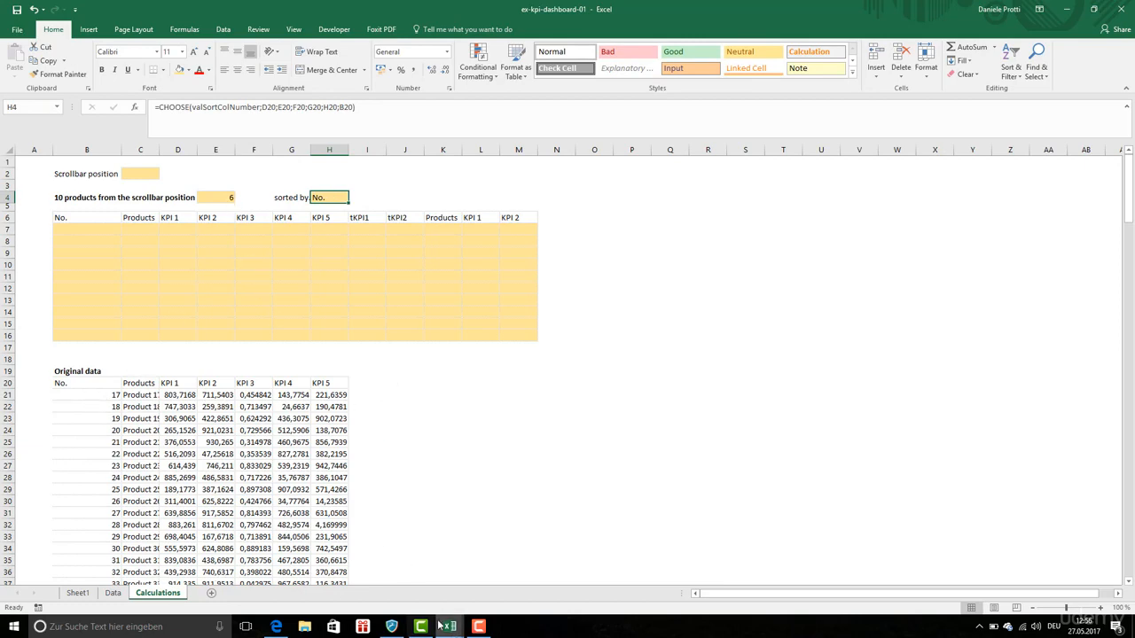
# Step: Switch to the kpi-dashboard-01 workbook to view its KPI 1 sort option, and return to review the sort and scrollbar cells
pyautogui.moveTo(446, 624)
pyautogui.click(446, 581)
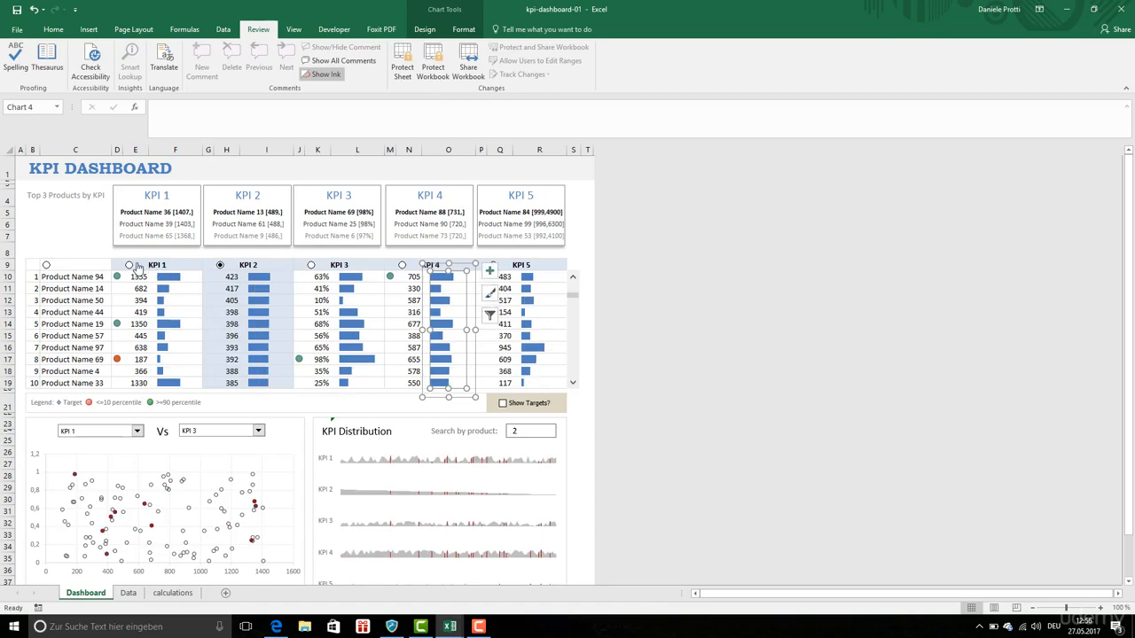
pyautogui.click(129, 265)
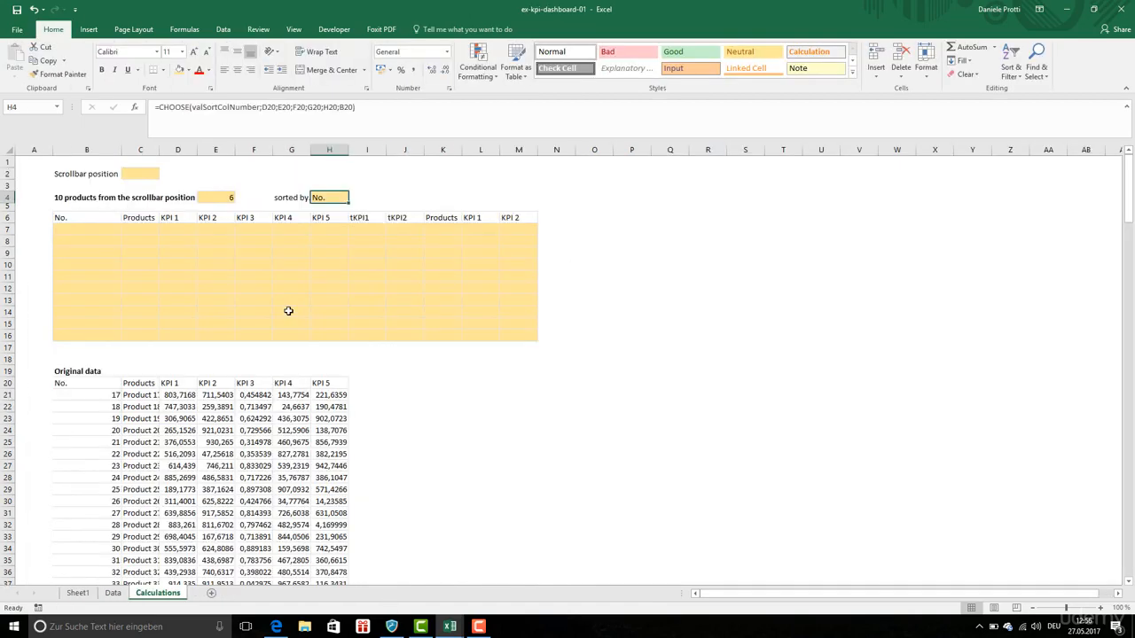
pyautogui.click(216, 198)
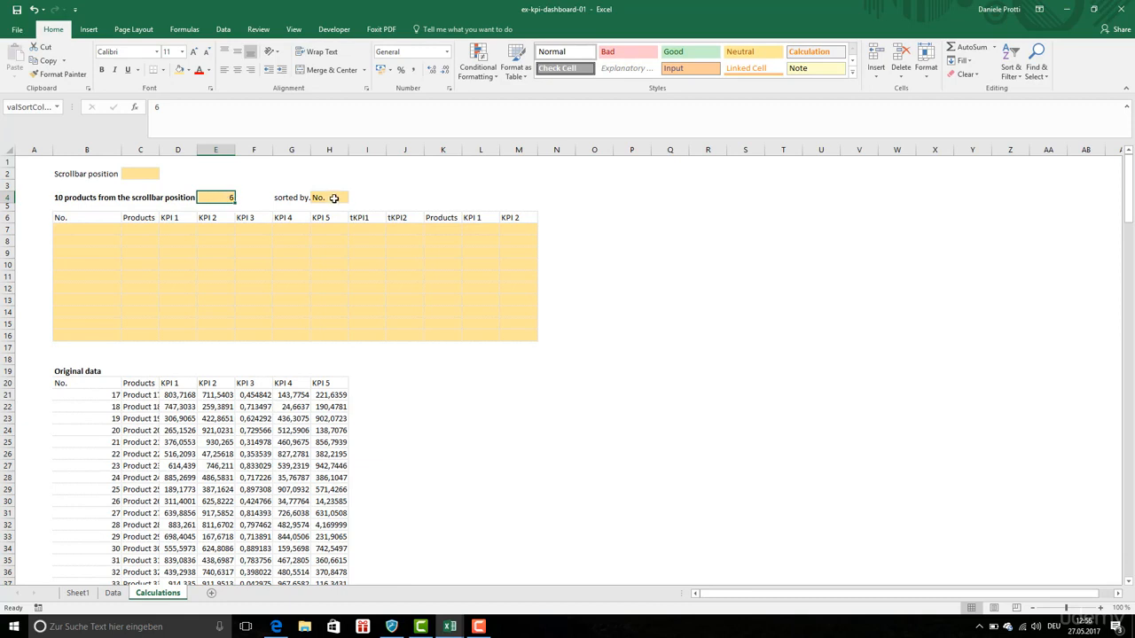
pyautogui.click(149, 174)
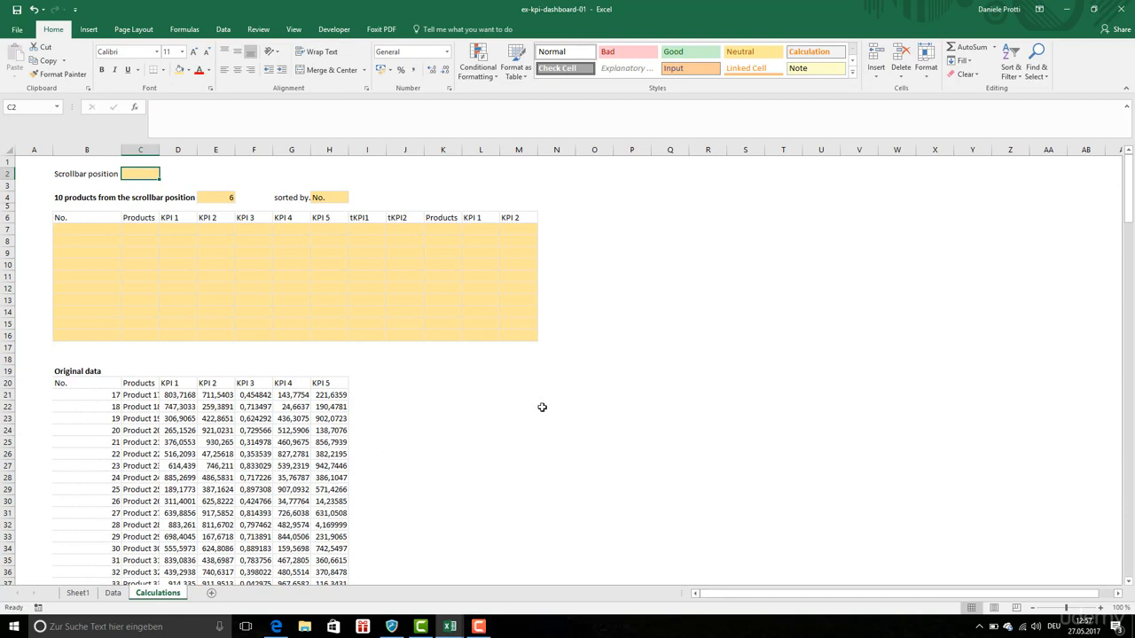
# Step: Enter the heading "Sorted table" in J19, beside the Original data block
pyautogui.click(415, 373)
pyautogui.write('Sorted')
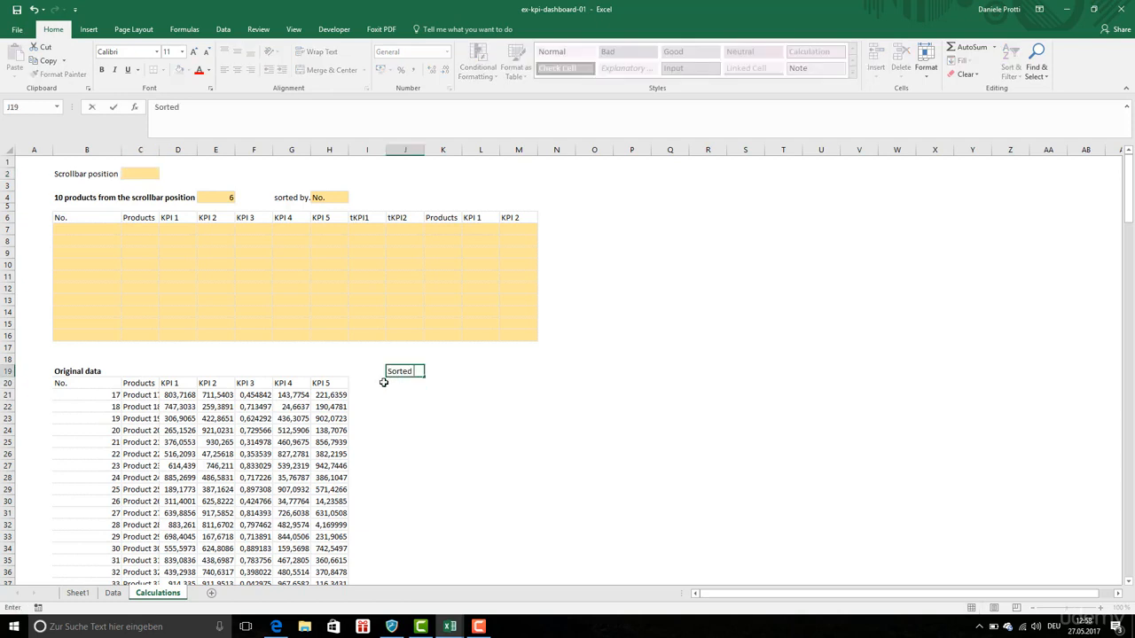
pyautogui.write(' table')
pyautogui.press('Return')
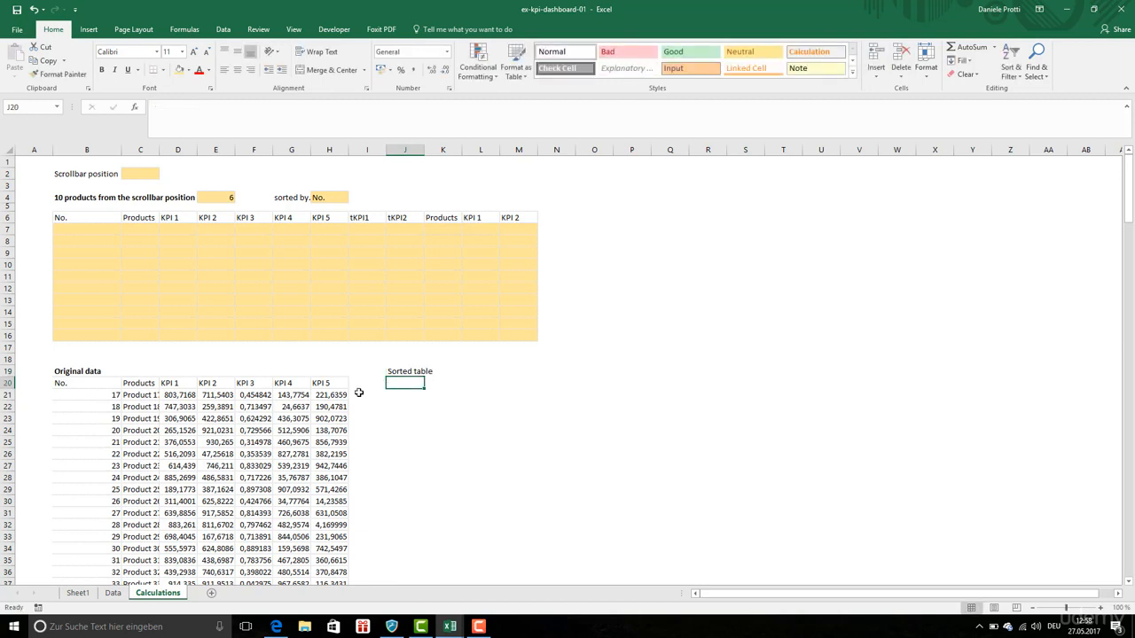
# Step: Create the sorted table's headers by linking J20 to H4 and entering "Sort" in K20
pyautogui.write('=')
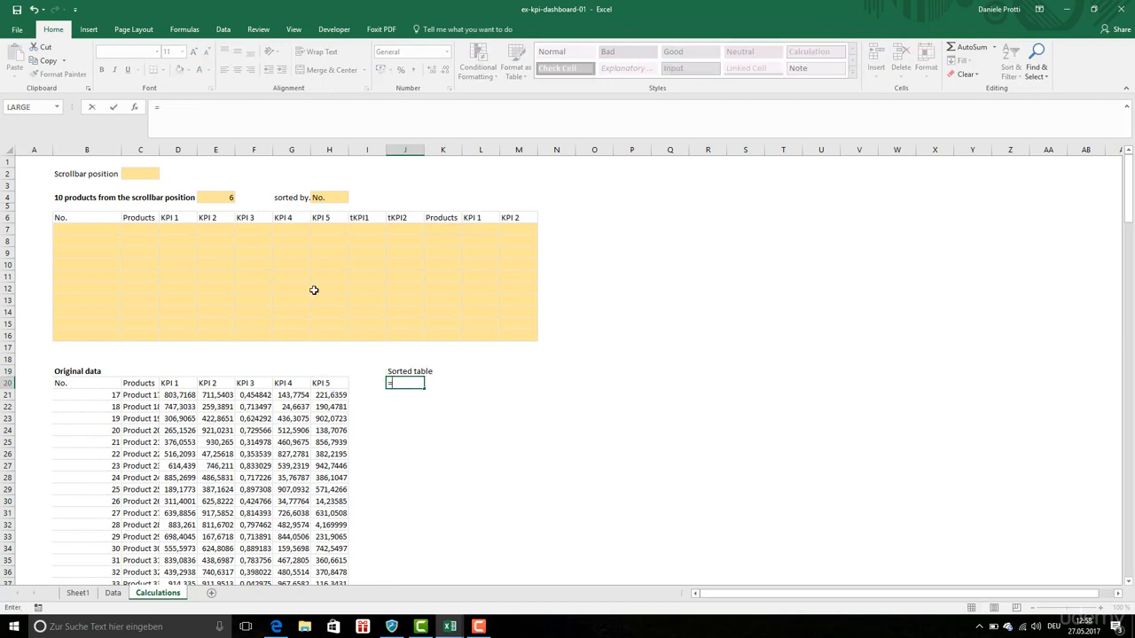
pyautogui.click(334, 199)
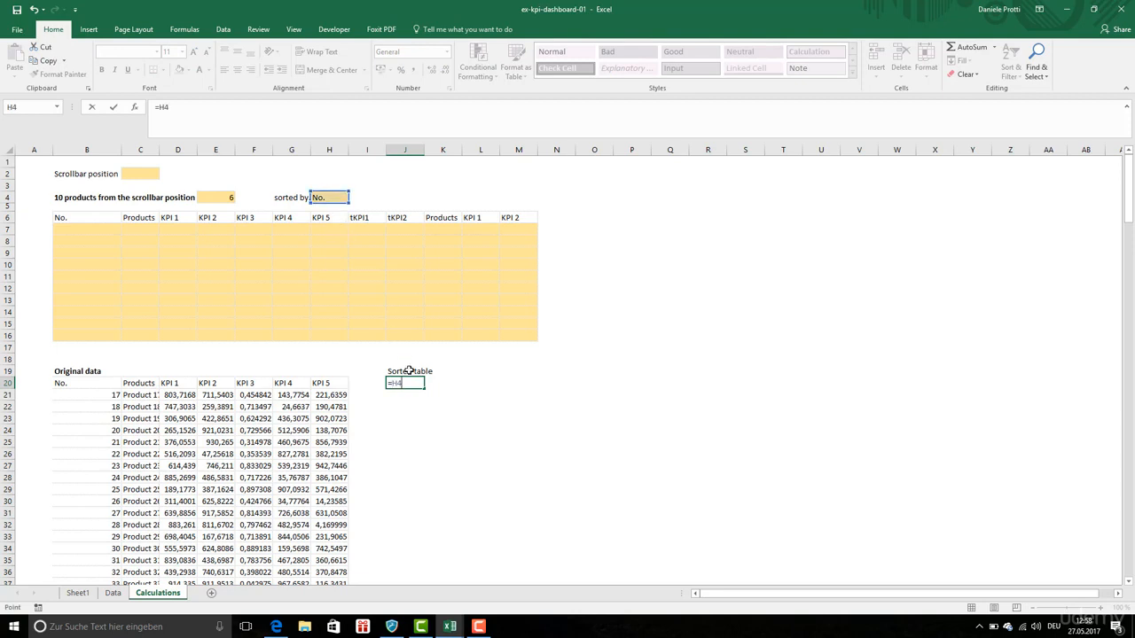
pyautogui.hotkey('ctrl', 'Return')
pyautogui.press('Right')
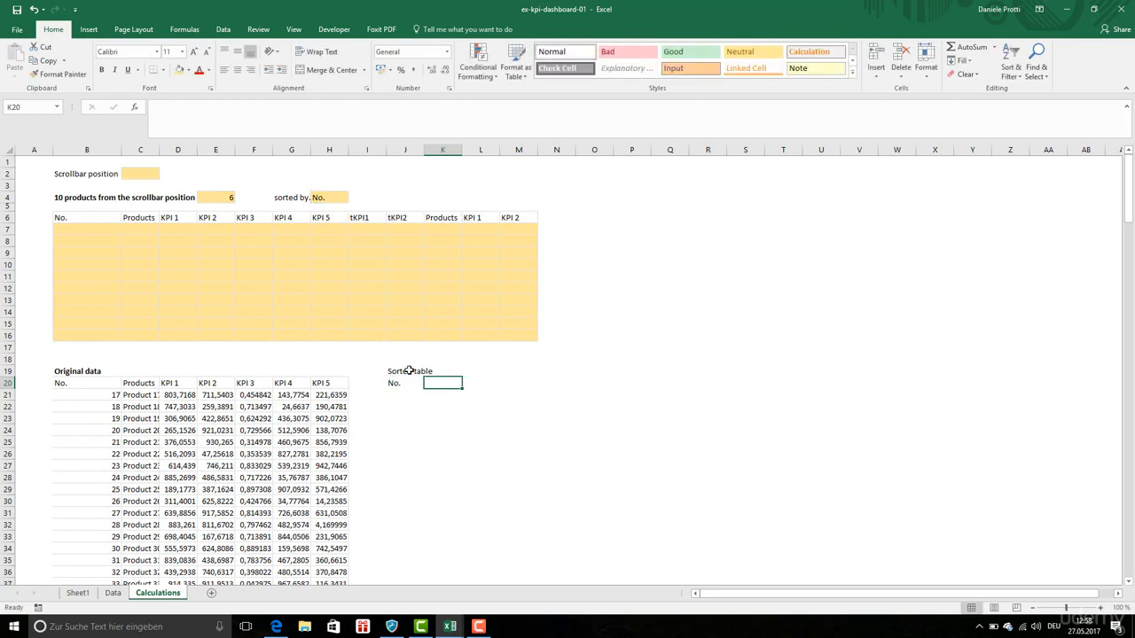
pyautogui.write('Sor')
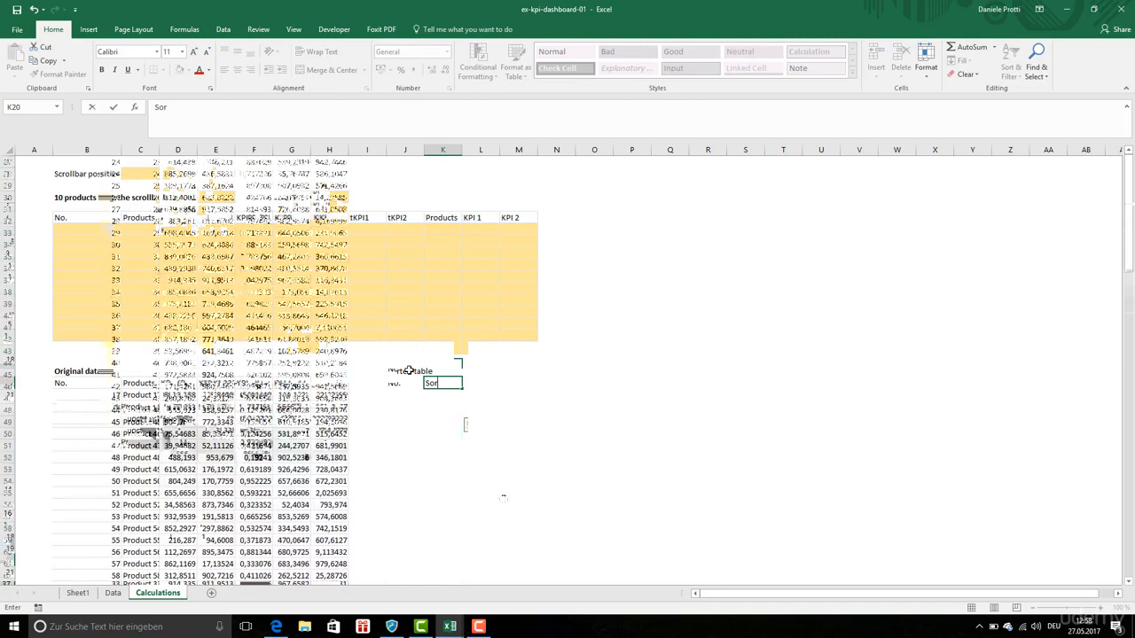
# Step: Apply grey outline and inside borders to the sorted table's columns J and K from row 20 down, and bold its title and headers
pyautogui.scroll(-2, 449, 363)
pyautogui.rightClick(449, 364)
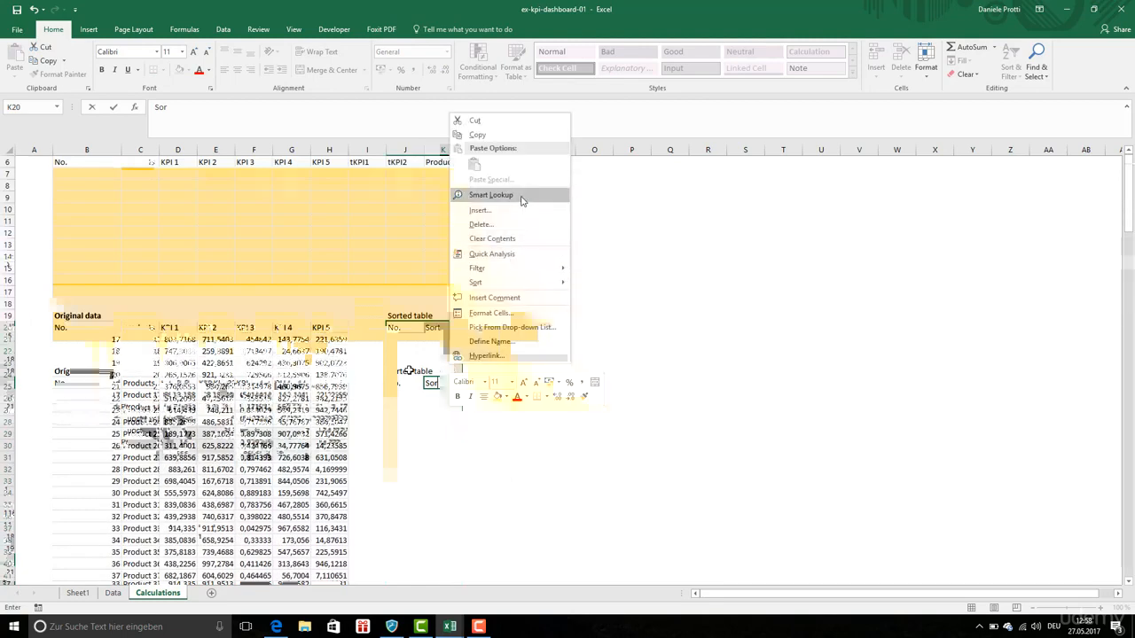
pyautogui.click(492, 314)
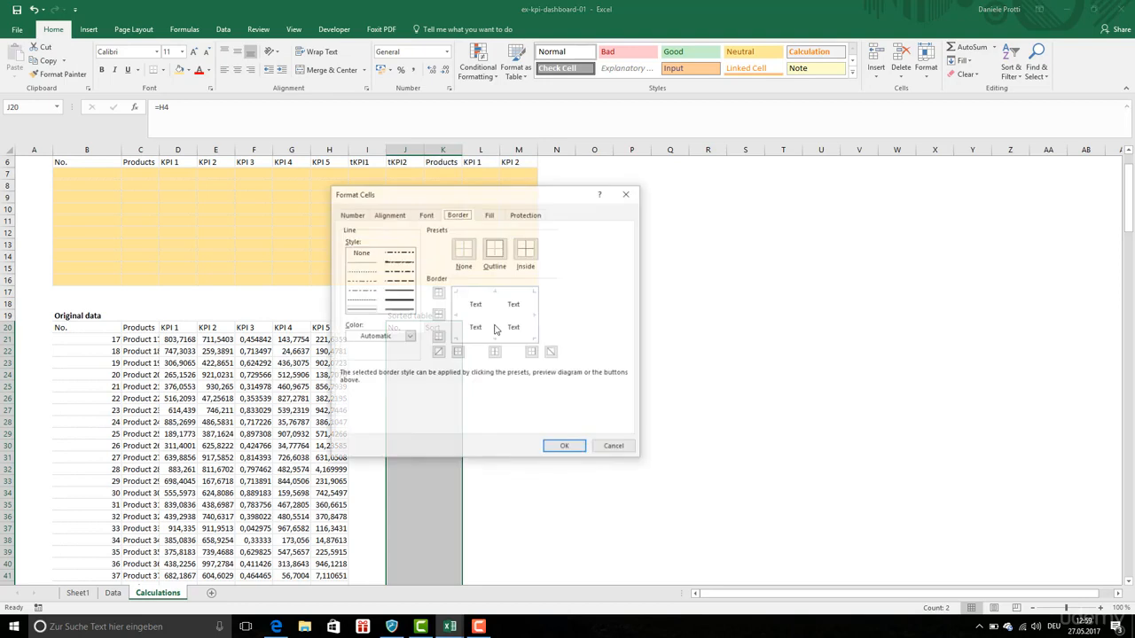
pyautogui.click(372, 336)
pyautogui.click(361, 404)
pyautogui.click(565, 447)
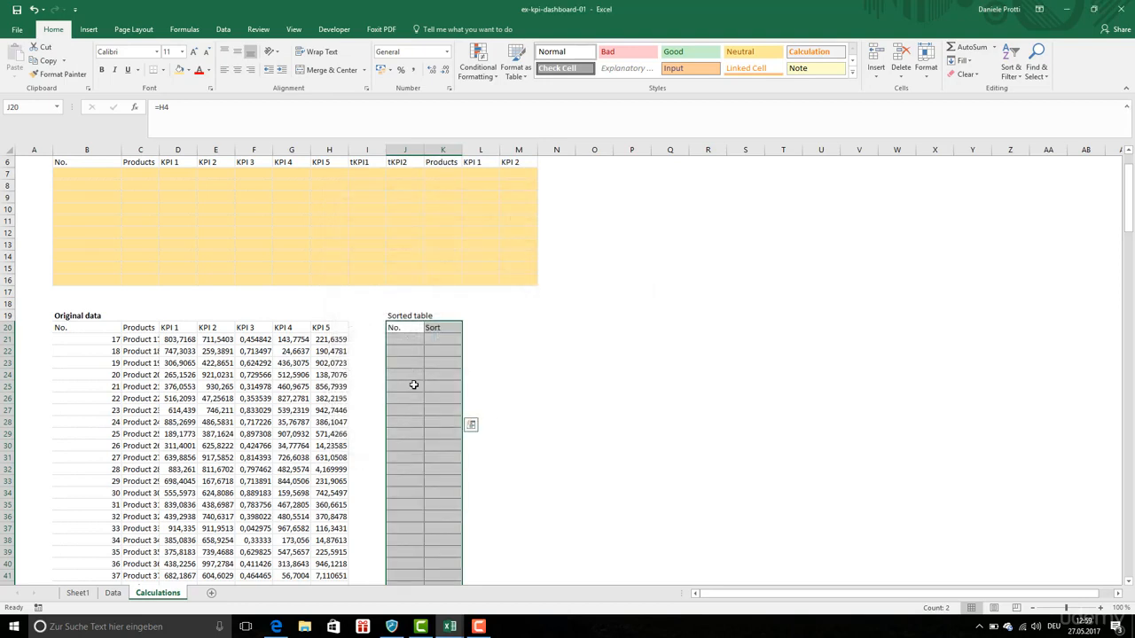
pyautogui.moveTo(404, 332); pyautogui.dragTo(436, 329)
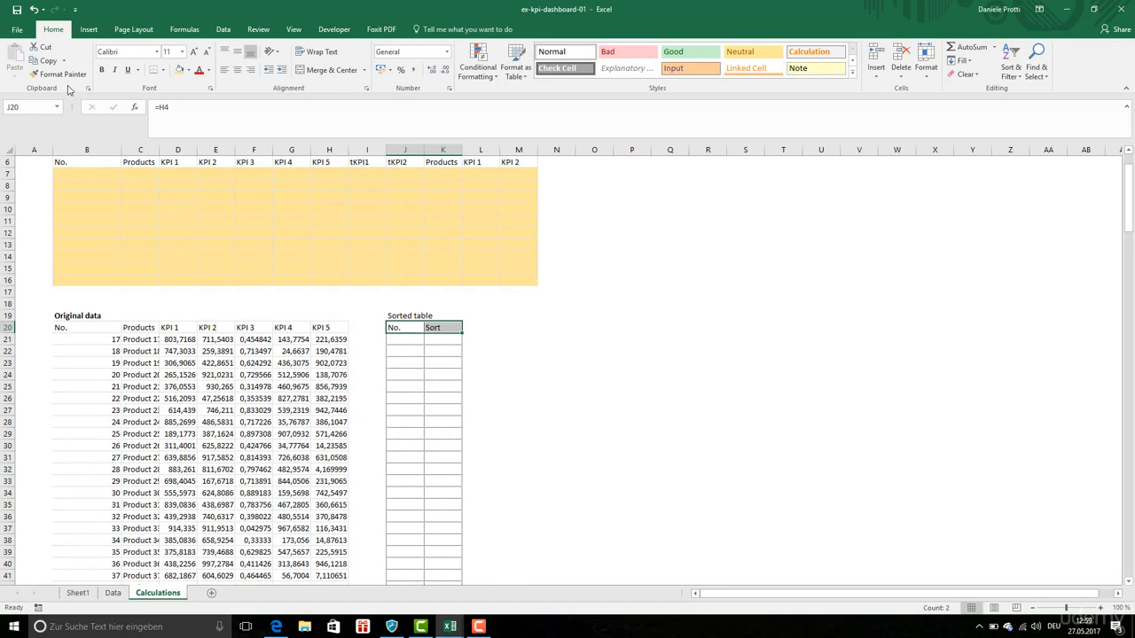
pyautogui.scroll(2, 304, 298)
# Step: Enter =CHOOSE(valSortColNumber;D21;E21;F21;G21;H21;101-B21) in J21, the first row of the sorted table
pyautogui.click(406, 395)
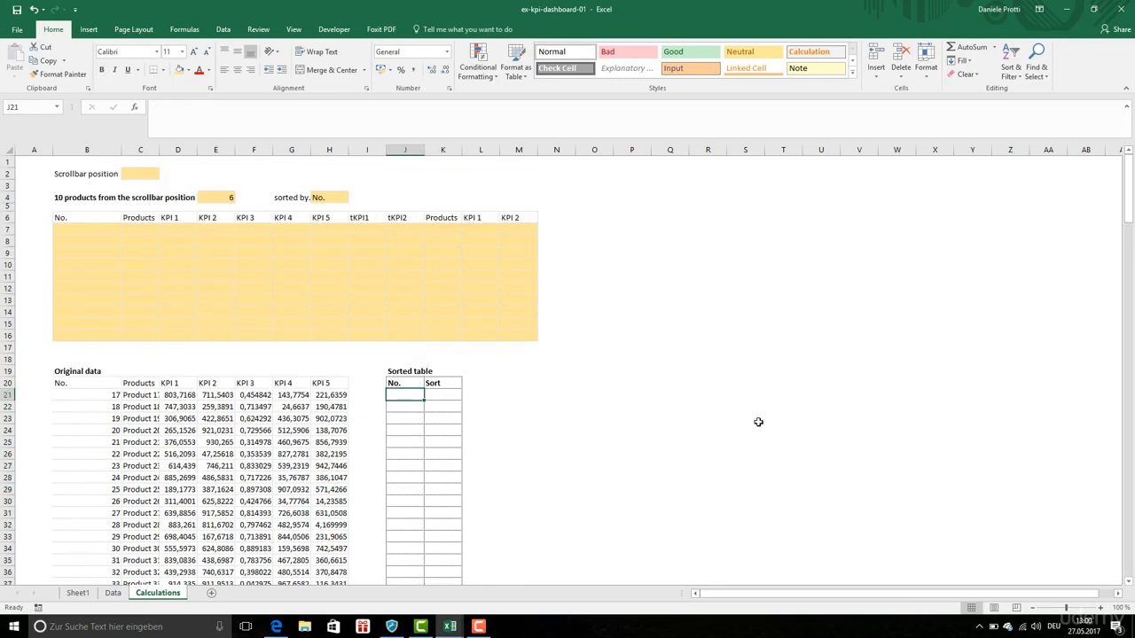
pyautogui.write('=CHOO')
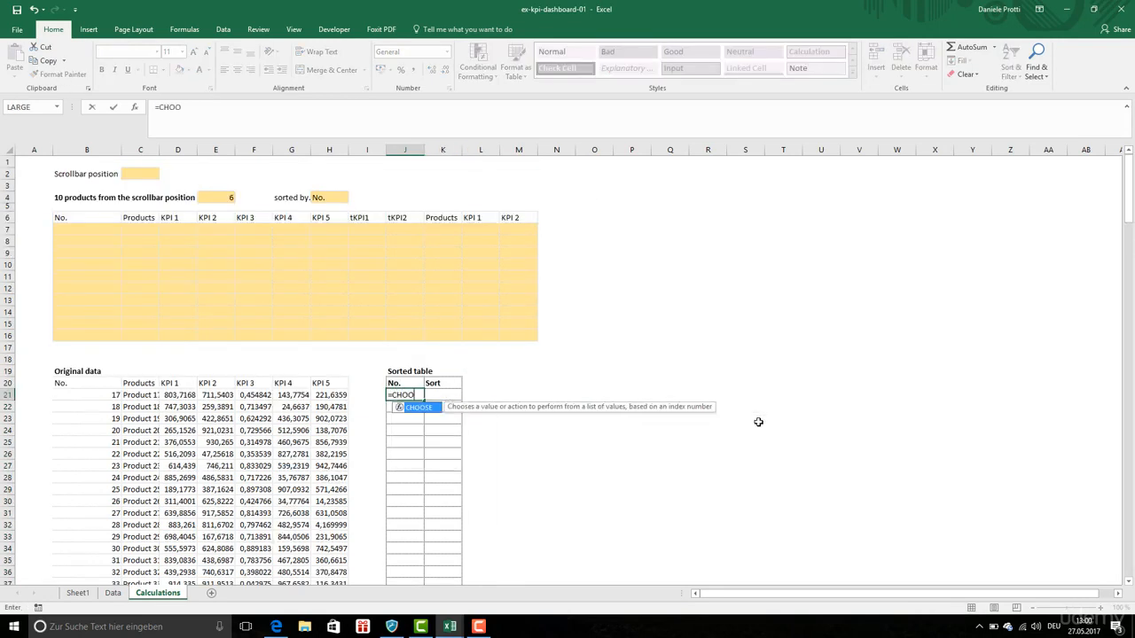
pyautogui.write('SE(')
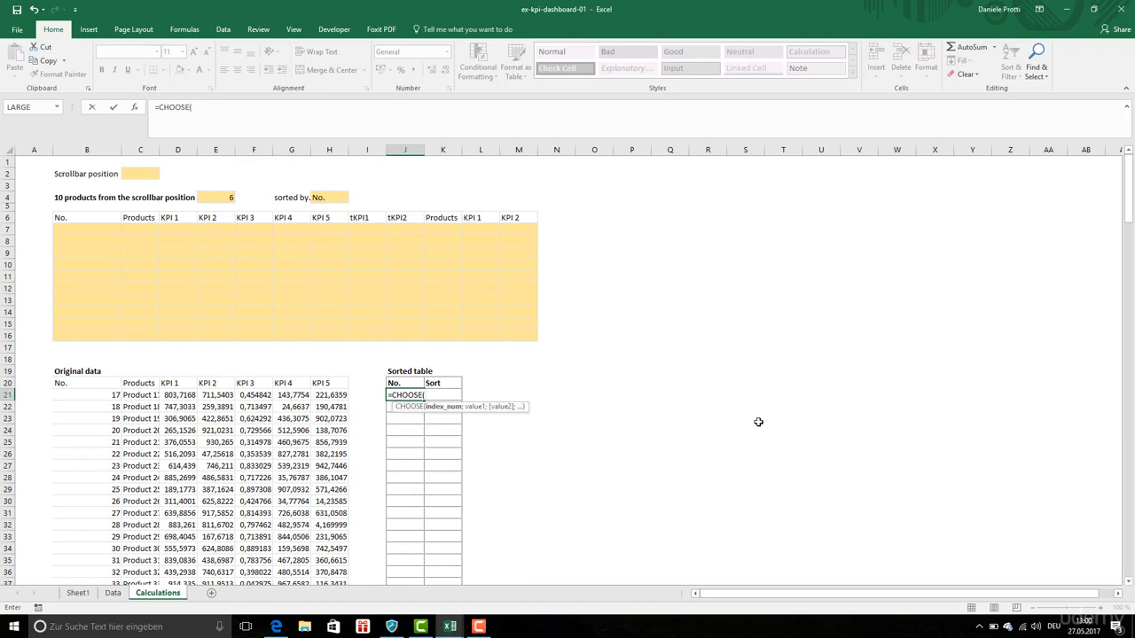
pyautogui.click(223, 195)
pyautogui.press('Escape')
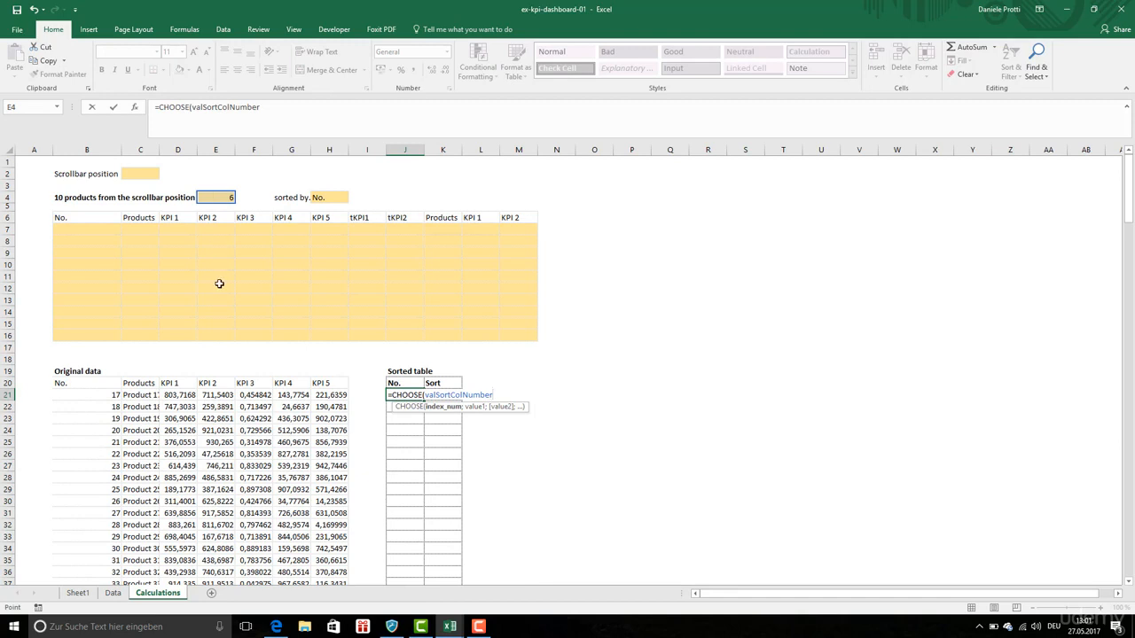
pyautogui.write(';')
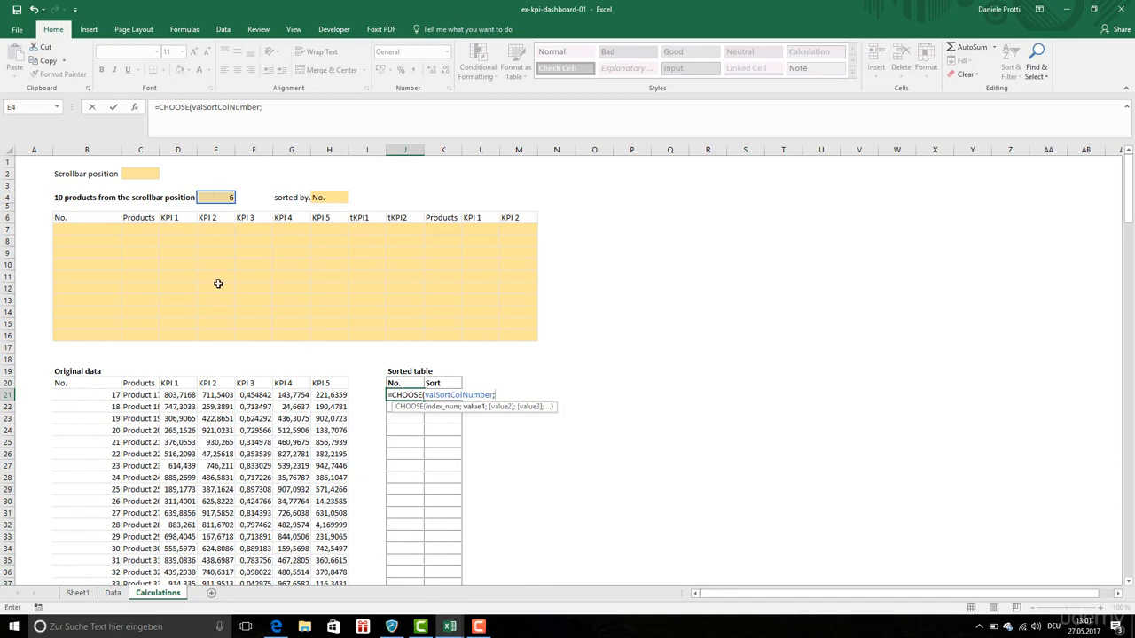
pyautogui.click(179, 396)
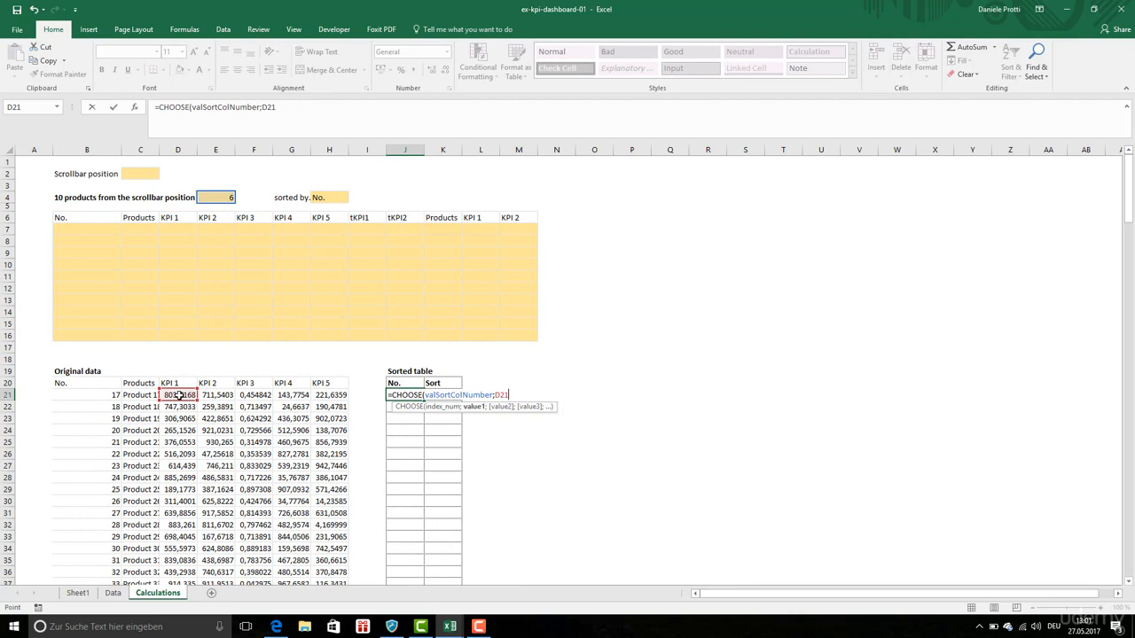
pyautogui.write(';')
pyautogui.click(215, 395)
pyautogui.write(';')
pyautogui.click(253, 396)
pyautogui.write(';')
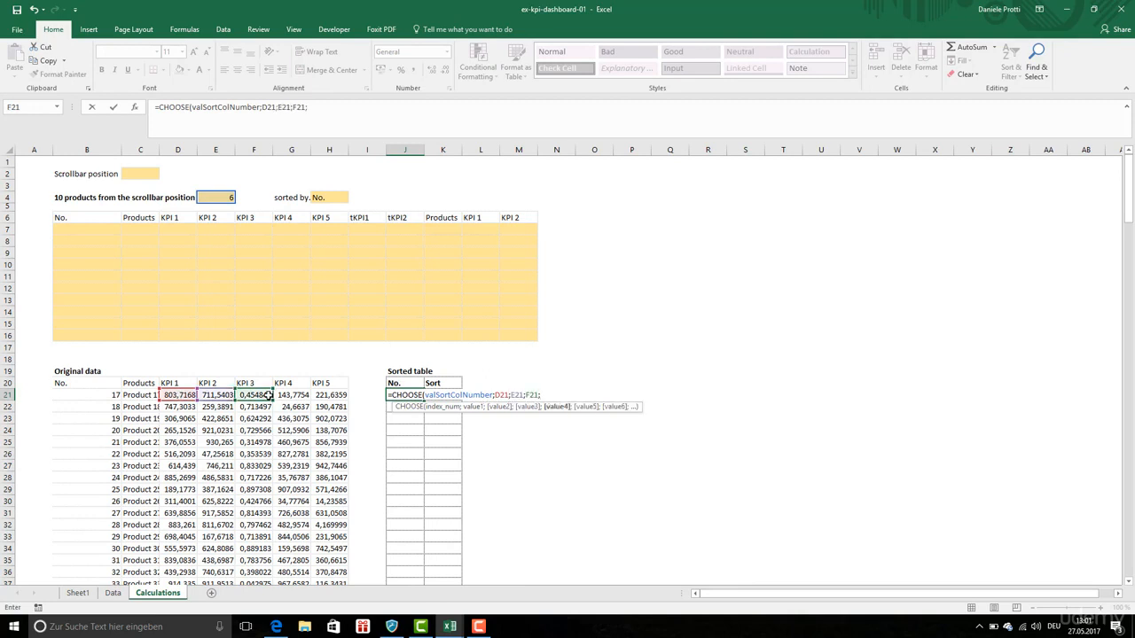
pyautogui.click(298, 396)
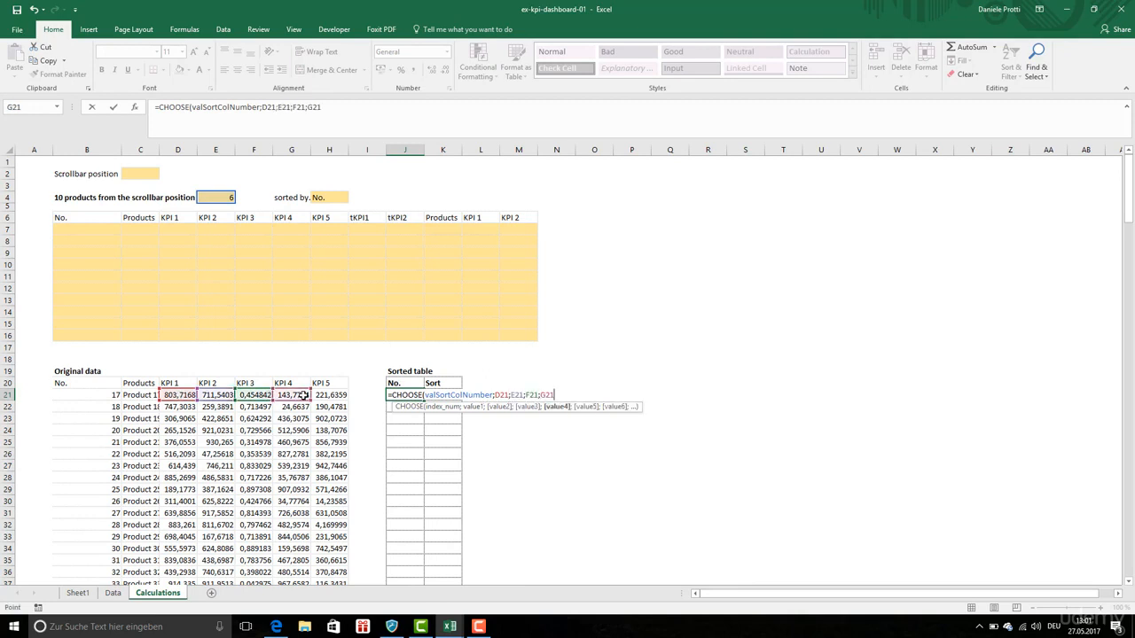
pyautogui.write(';')
pyautogui.click(328, 397)
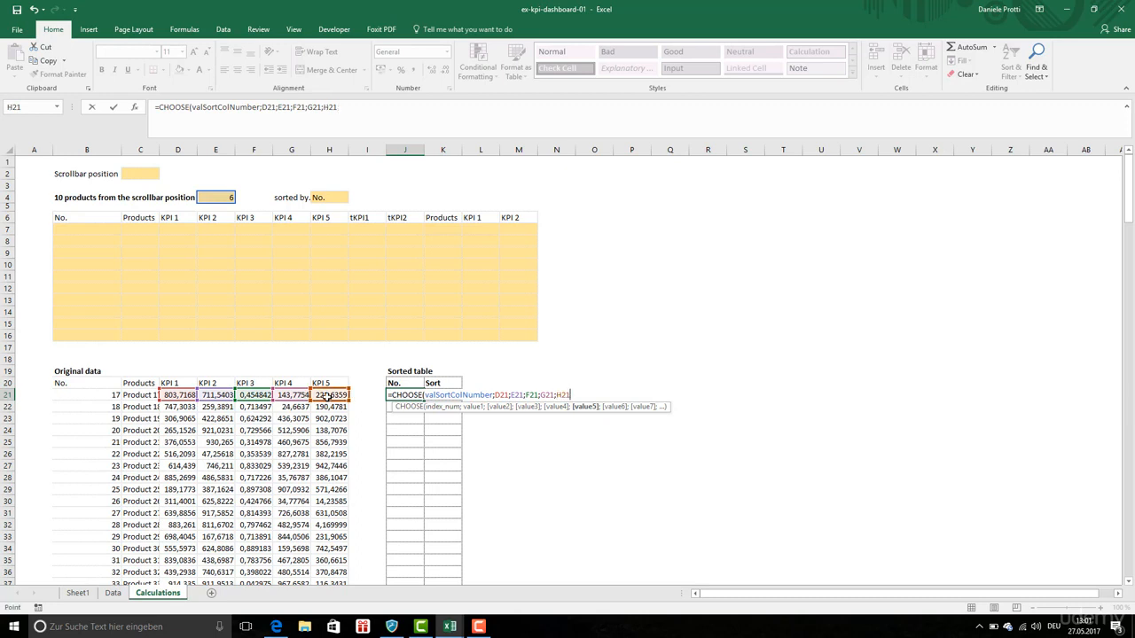
pyautogui.write(';101-')
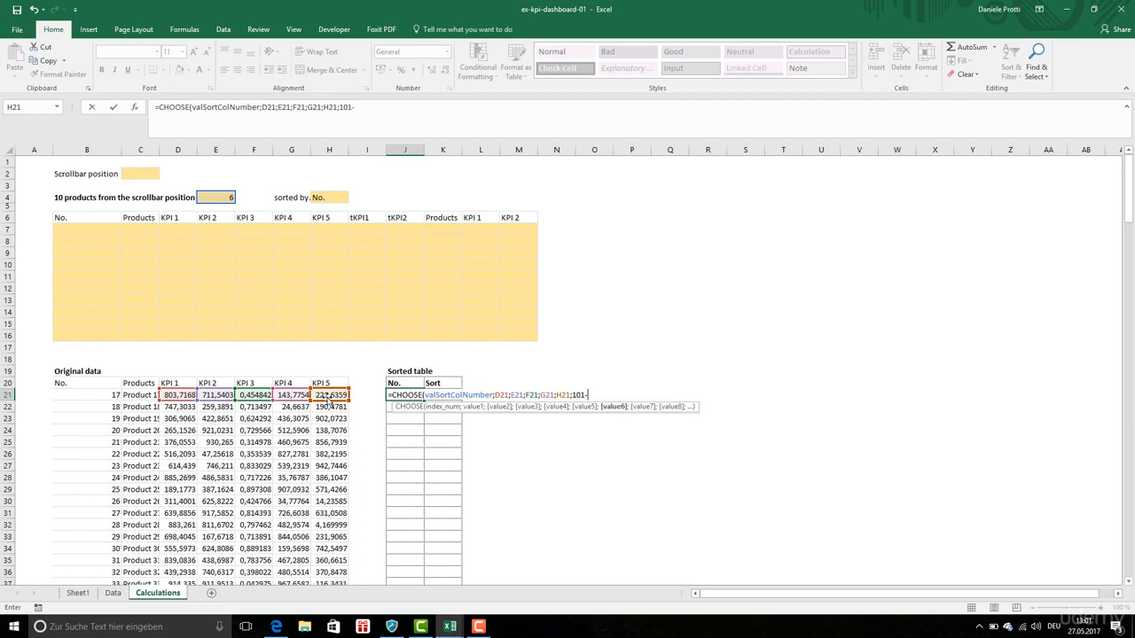
pyautogui.click(94, 394)
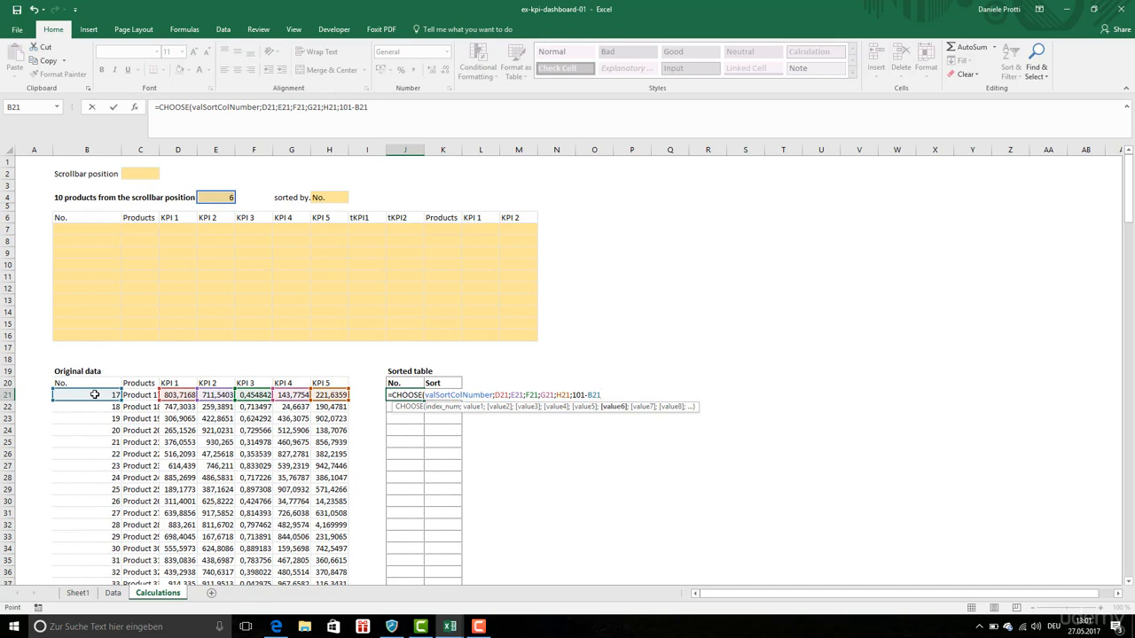
pyautogui.write(')')
pyautogui.press('Return')
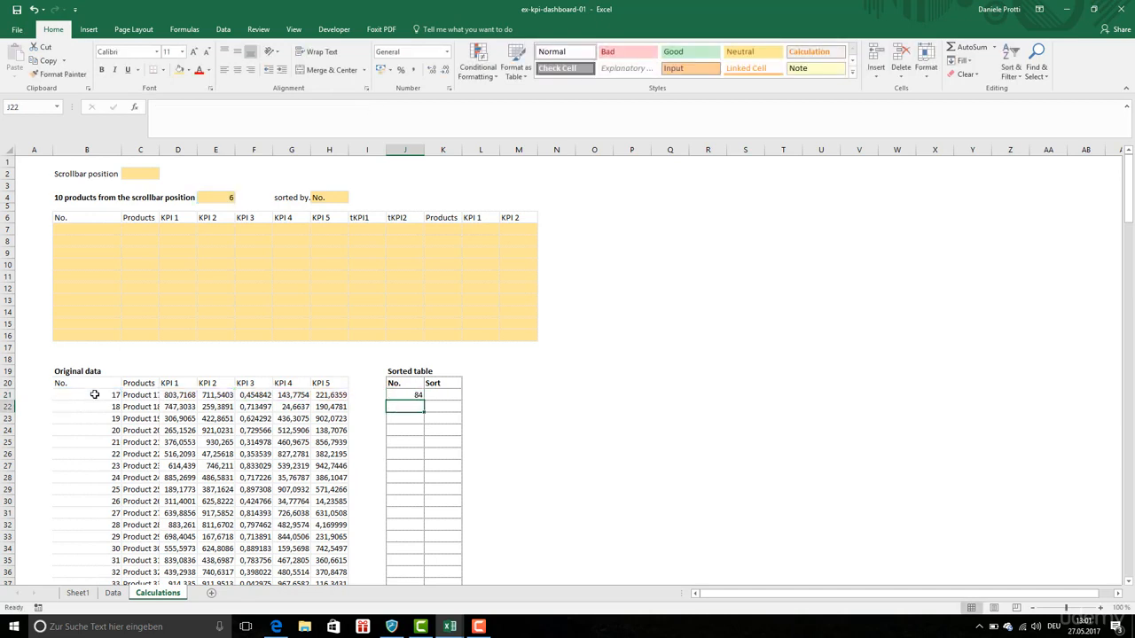
# Step: Examine the Original data block's formulas and numbering through its last row, and compare them with the source table on the Data sheet
pyautogui.click(415, 396)
pyautogui.click(329, 418)
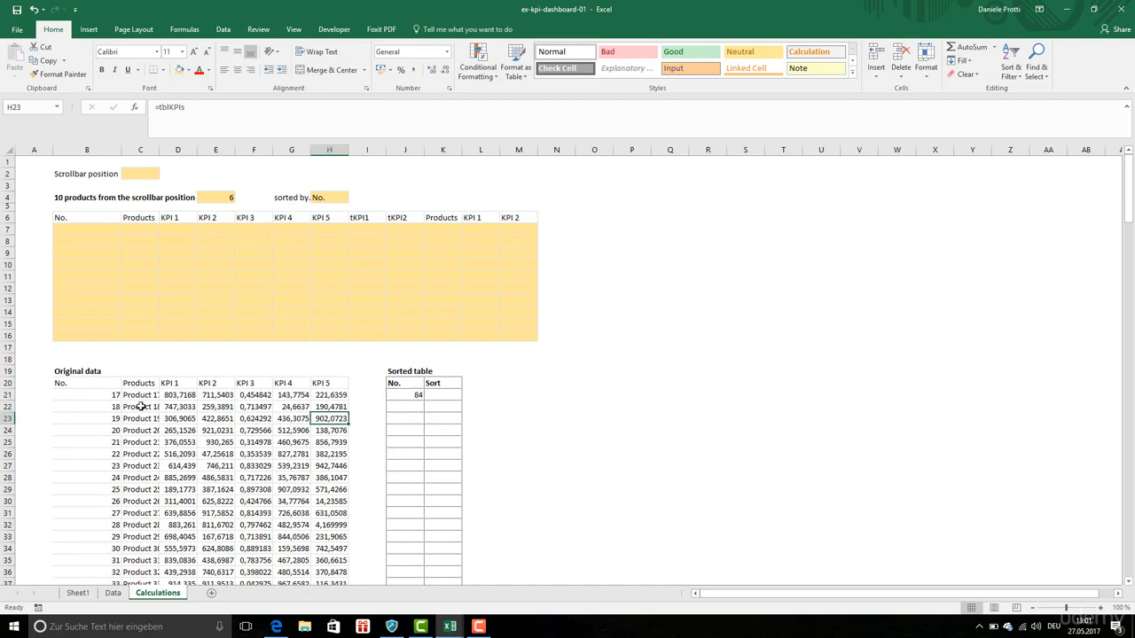
pyautogui.click(93, 395)
pyautogui.hotkey('ctrl', 'End')
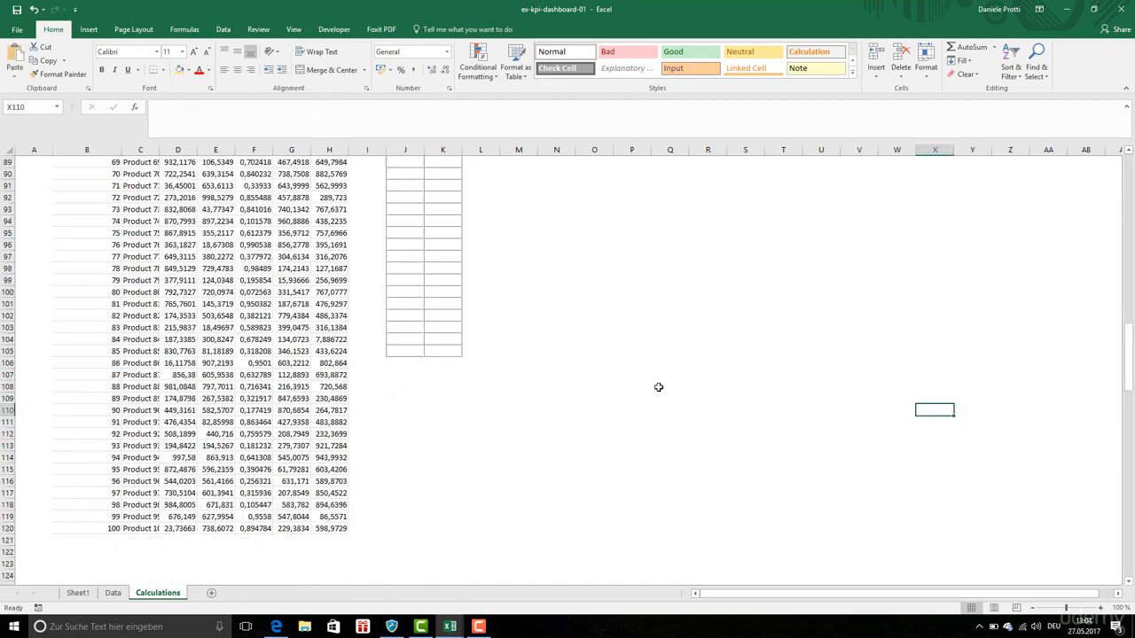
pyautogui.scroll(16, 677, 391)
pyautogui.scroll(7, 676, 391)
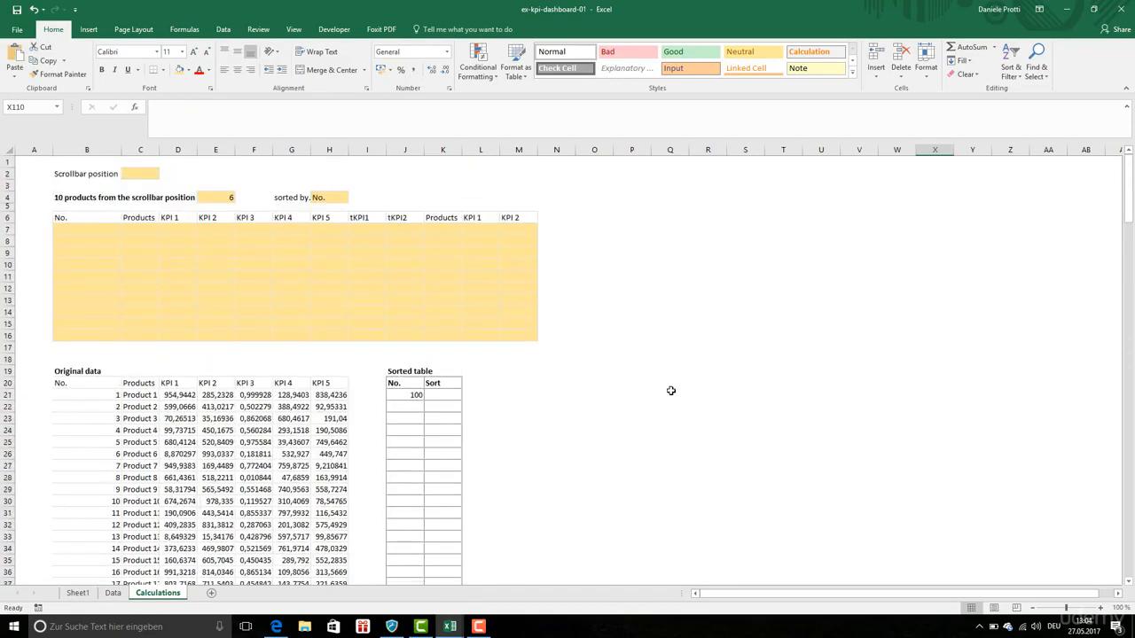
pyautogui.scroll(-2, 671, 390)
pyautogui.click(101, 336)
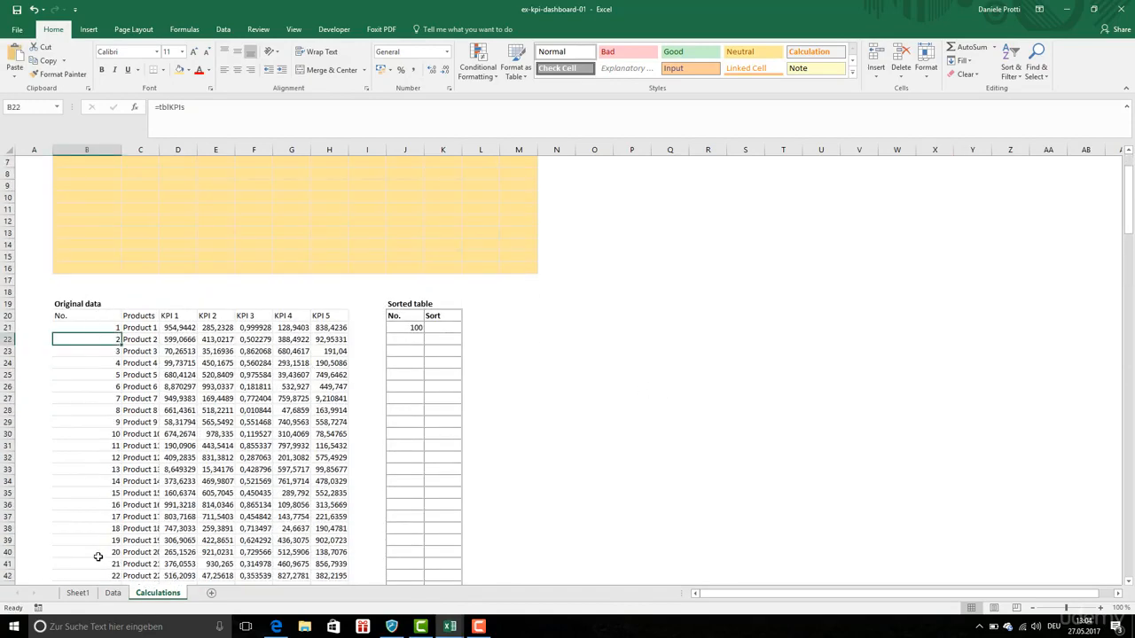
pyautogui.click(112, 593)
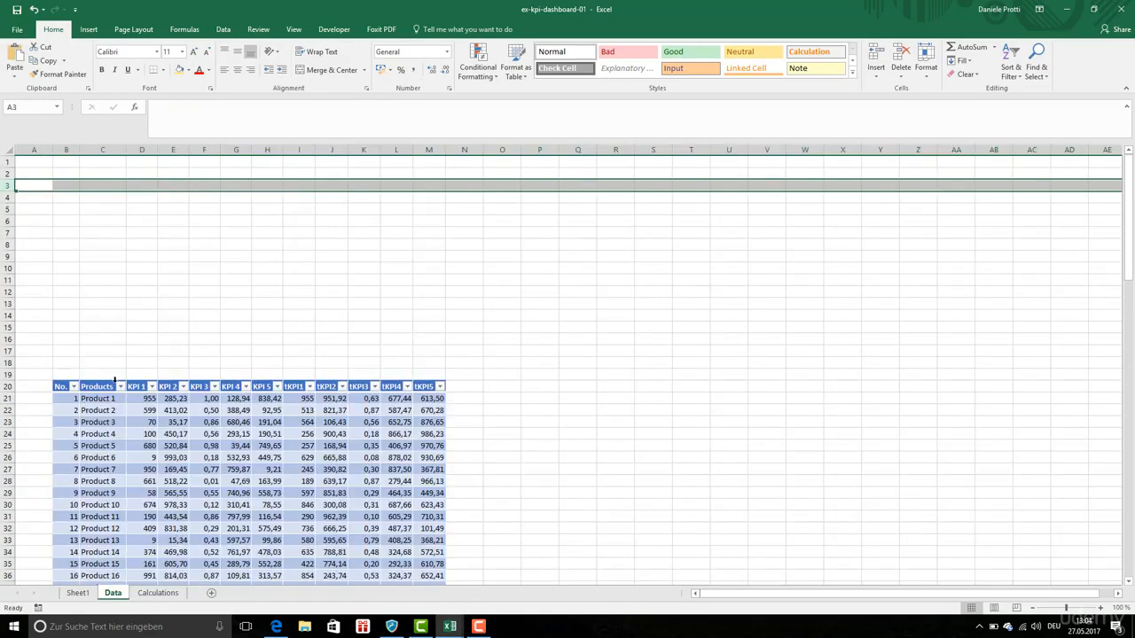
pyautogui.click(157, 593)
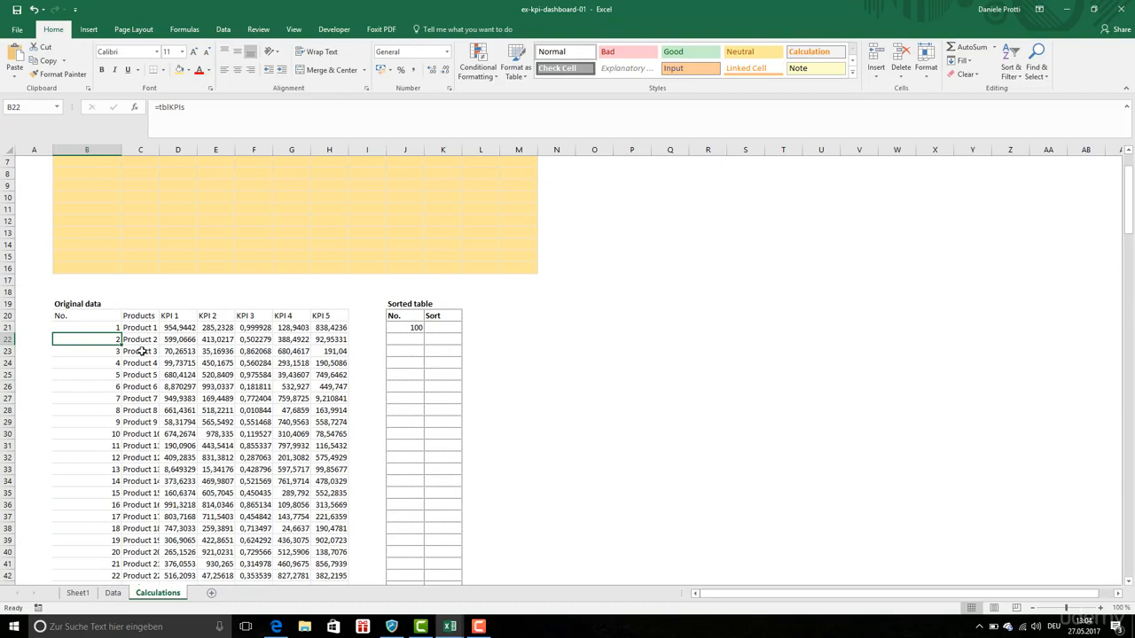
# Step: Fill the CHOOSE formula from J21 down to J120, alongside the last row of the Original data
pyautogui.click(102, 327)
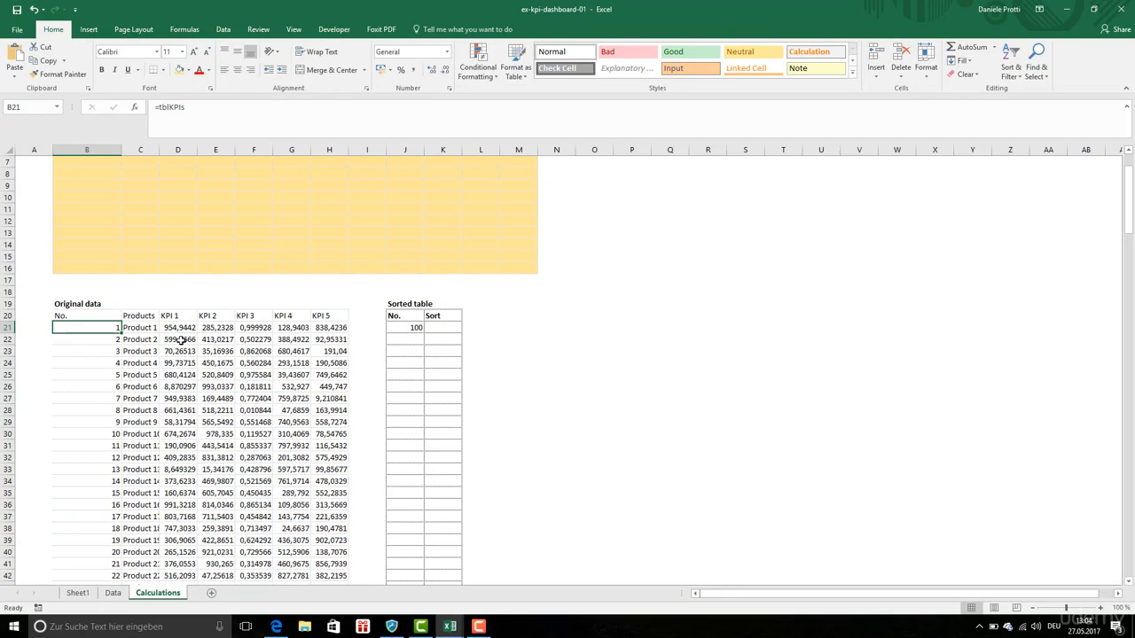
pyautogui.click(405, 328)
pyautogui.moveTo(424, 333); pyautogui.dragTo(417, 622)
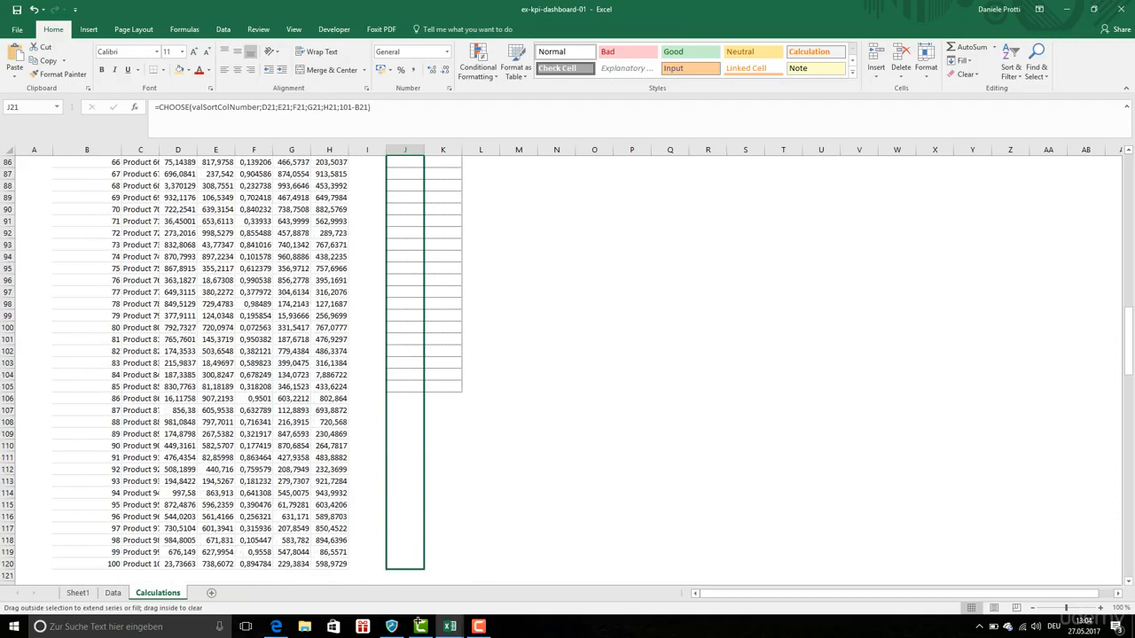
# Step: Enter =RANK(J21;$J$21:J120) in K21 and fill it down the Sort column to K120
pyautogui.write('RANK')
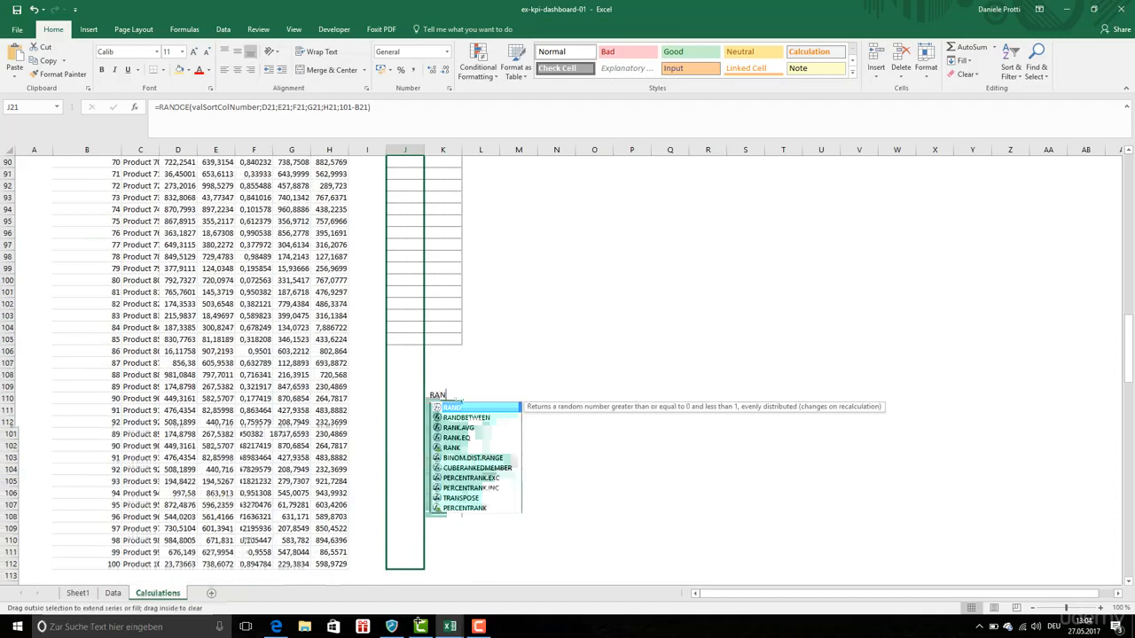
pyautogui.write('(')
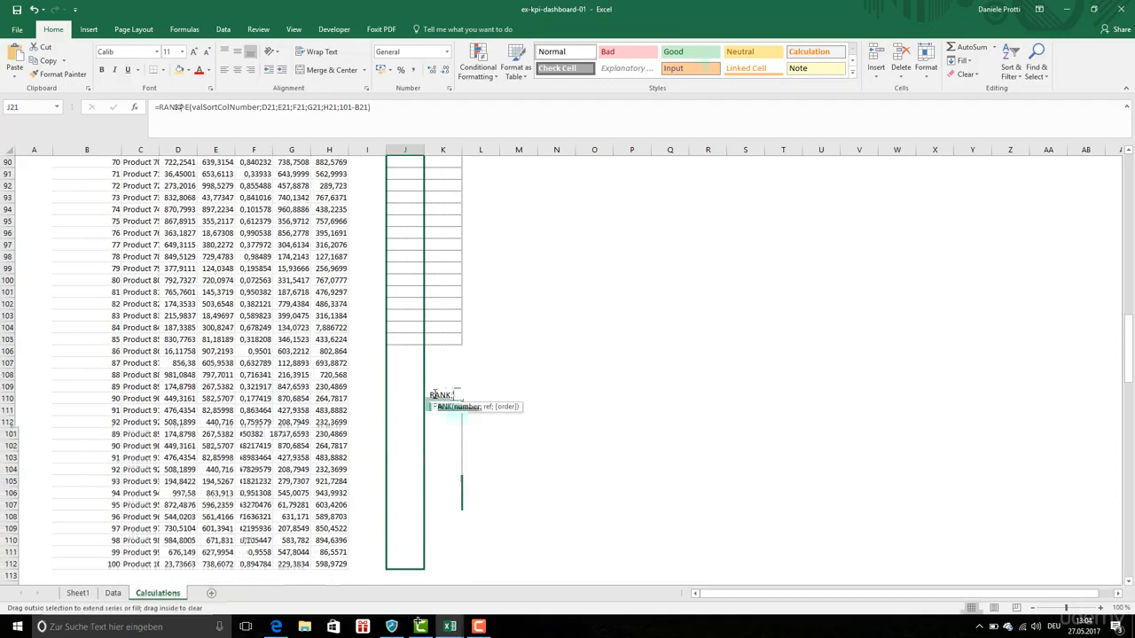
pyautogui.click(407, 396)
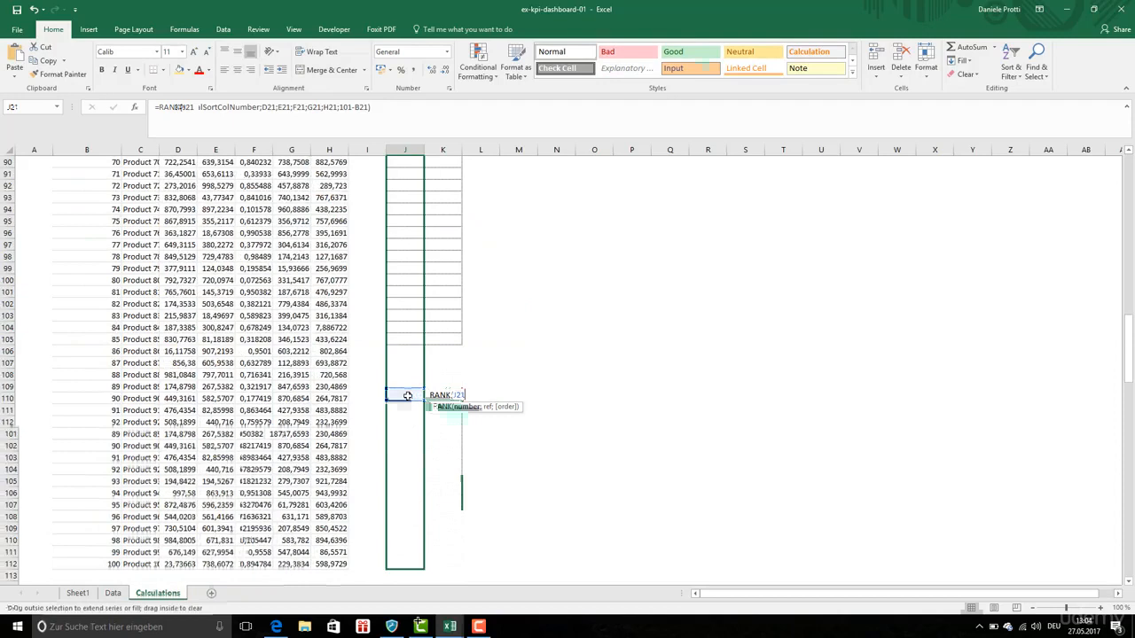
pyautogui.write(';')
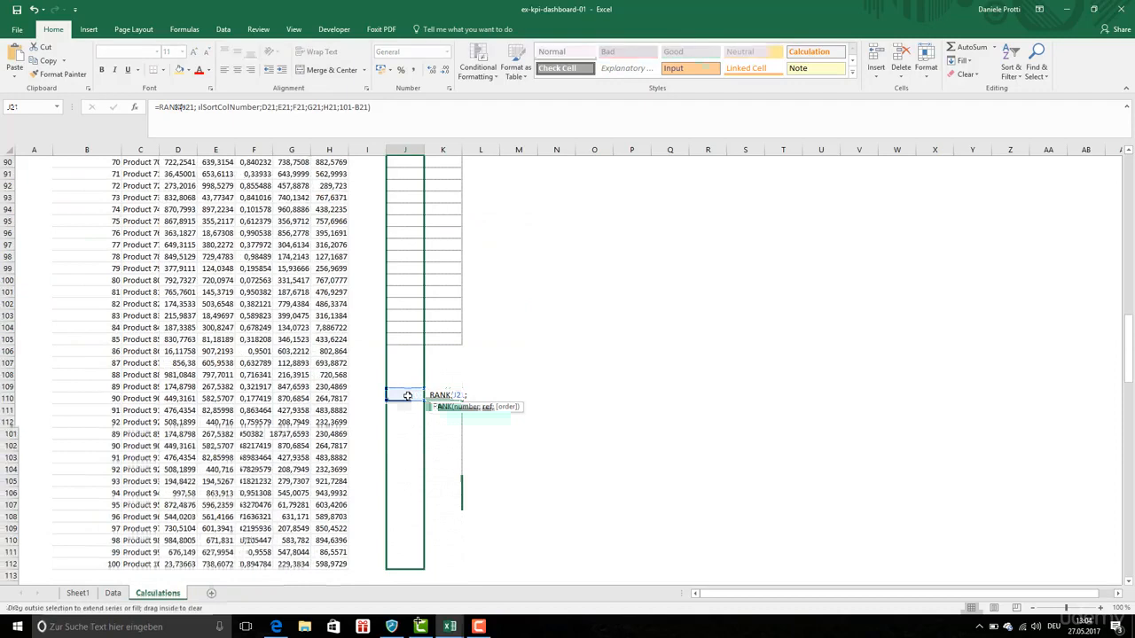
pyautogui.write('$J$21')
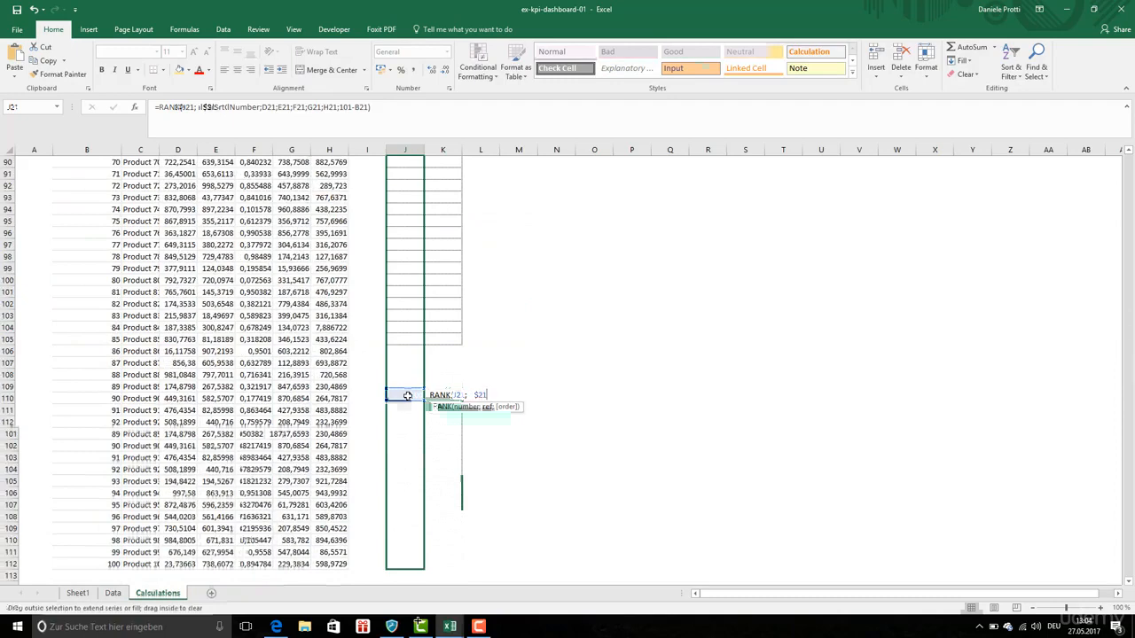
pyautogui.write(':')
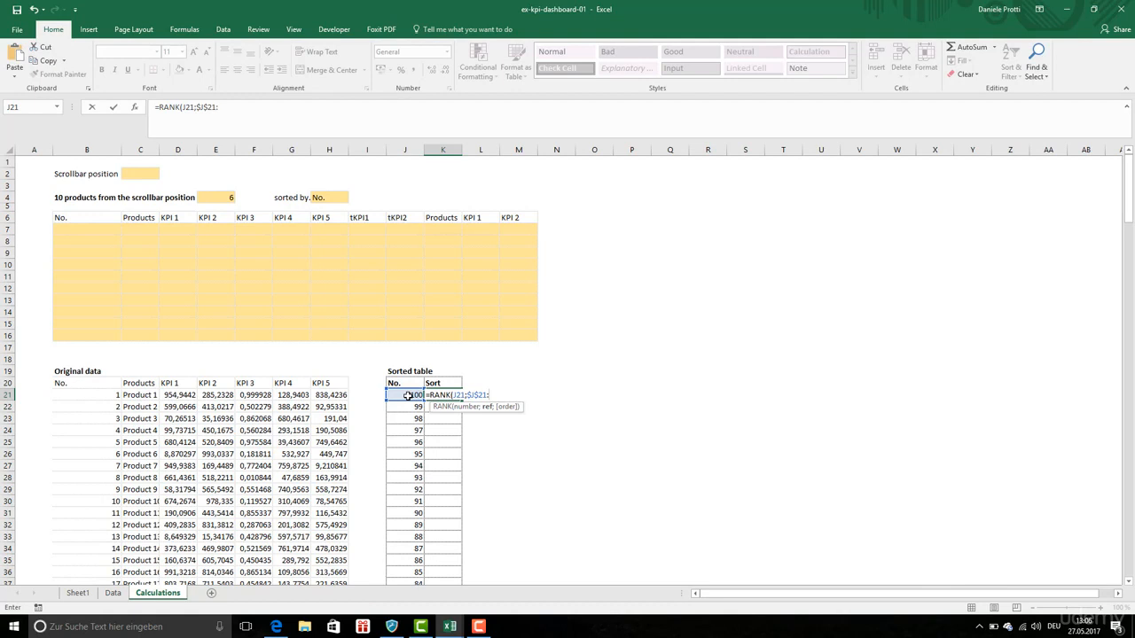
pyautogui.hotkey('ctrl', 'Down')
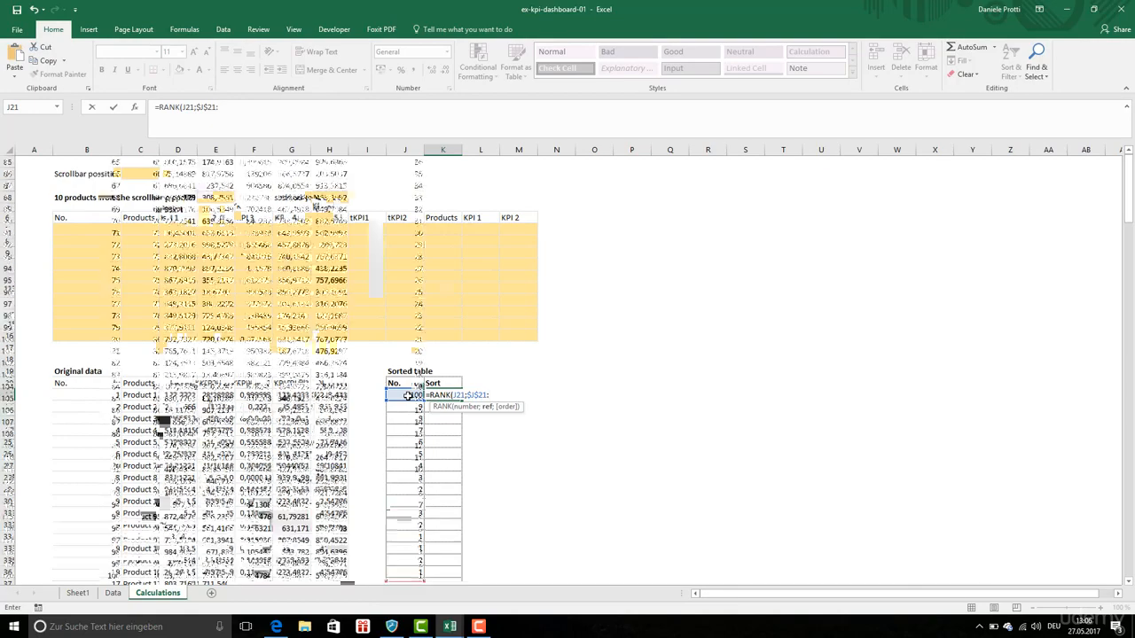
pyautogui.scroll(8, 621, 361)
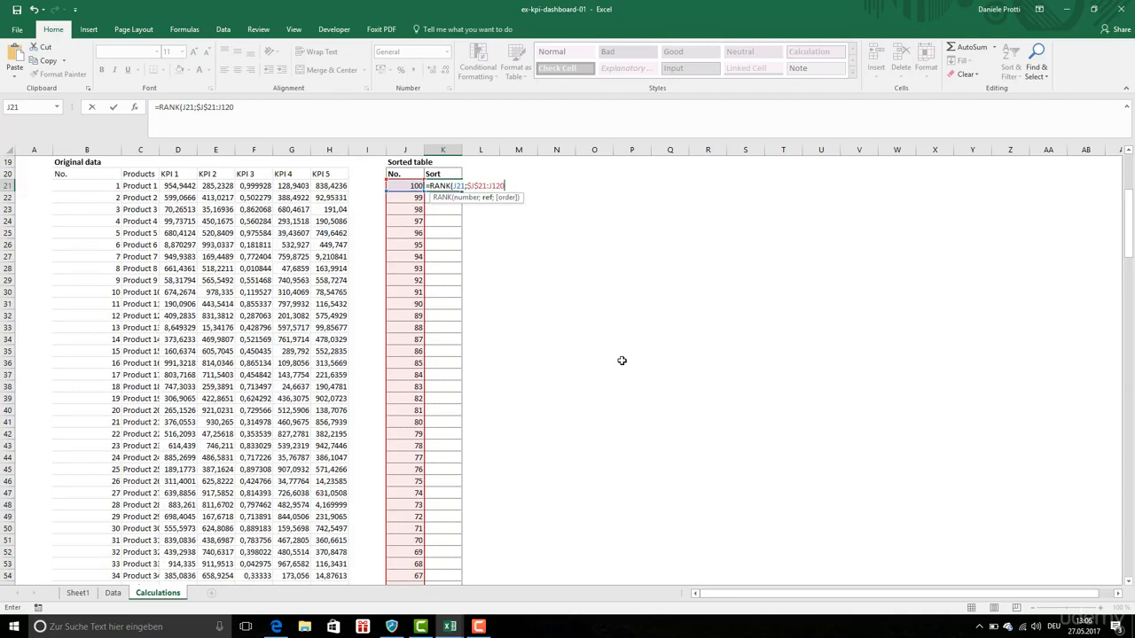
pyautogui.write(')')
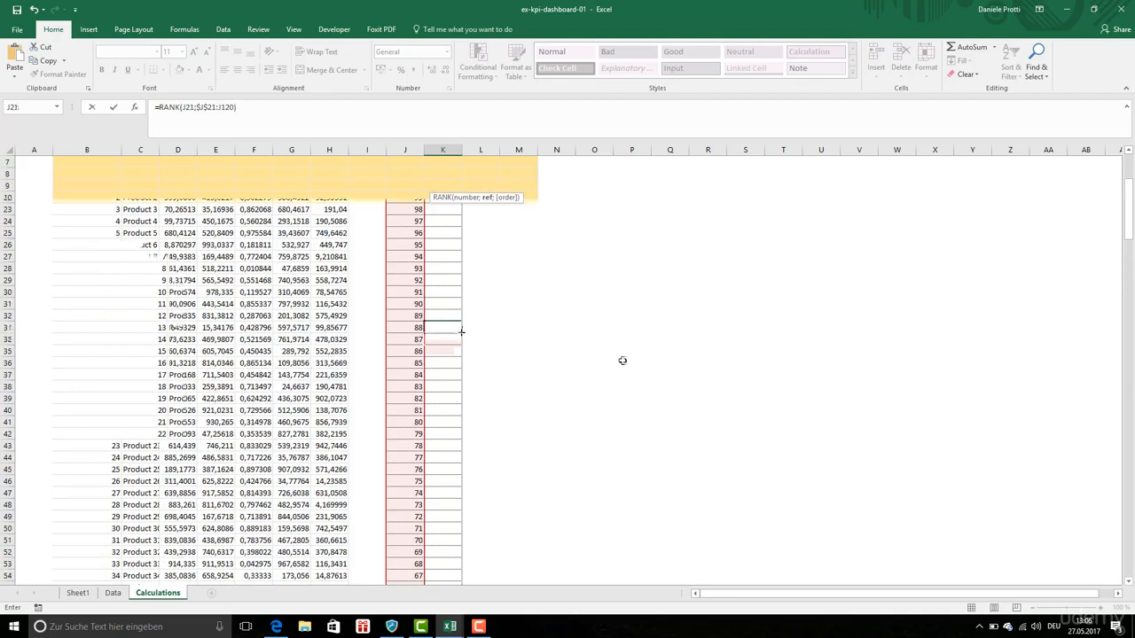
pyautogui.moveTo(462, 334); pyautogui.dragTo(453, 603)
pyautogui.scroll(20, 499, 452)
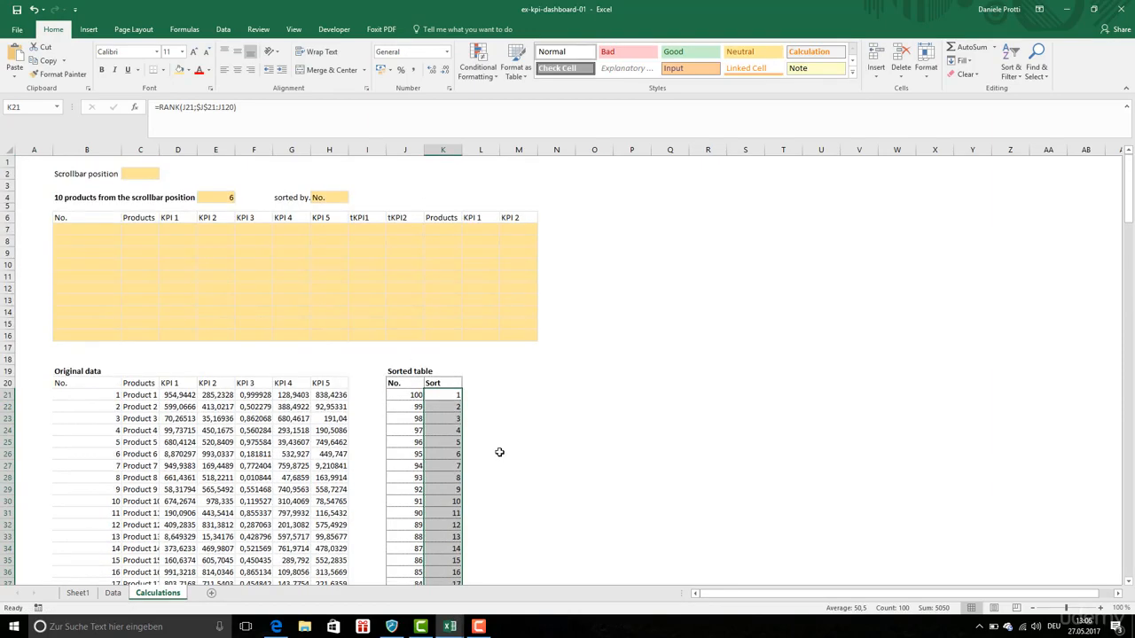
# Step: Review the sorted table's formulas and headings, and switch to the kpi-dashboard-01 workbook to examine its Sort Order and Order columns
pyautogui.click(445, 397)
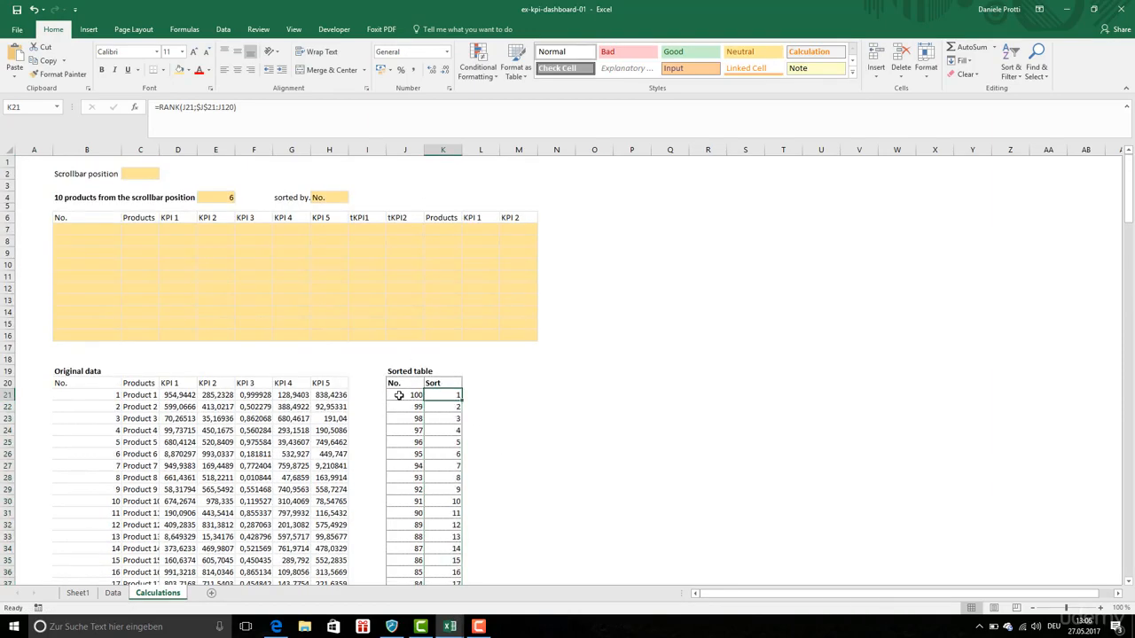
pyautogui.click(399, 395)
pyautogui.click(406, 369)
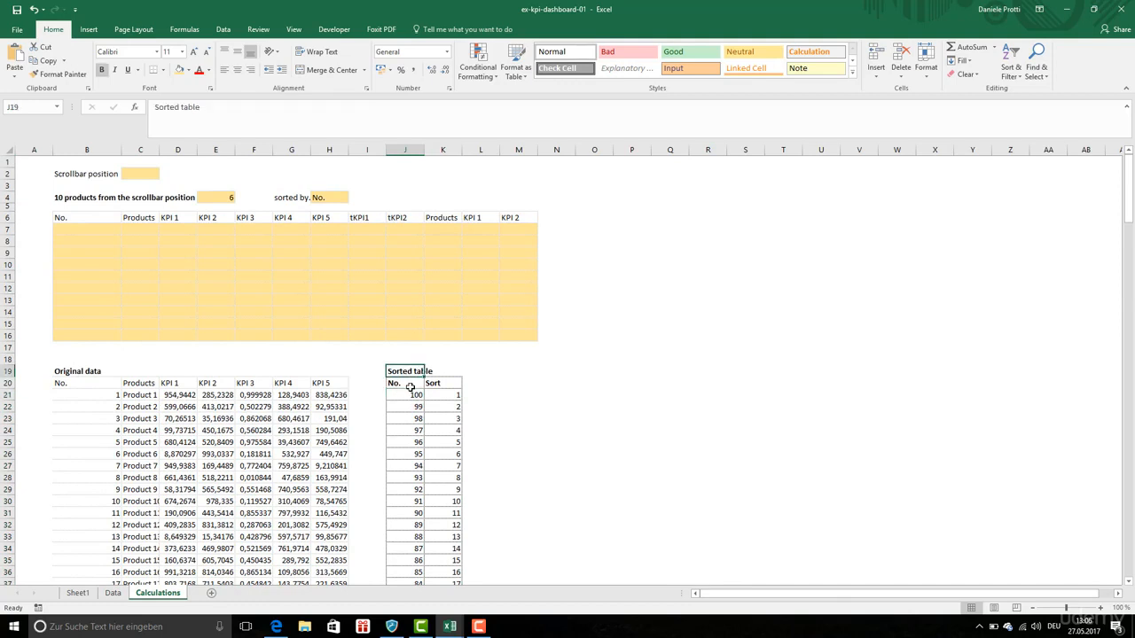
pyautogui.click(75, 383)
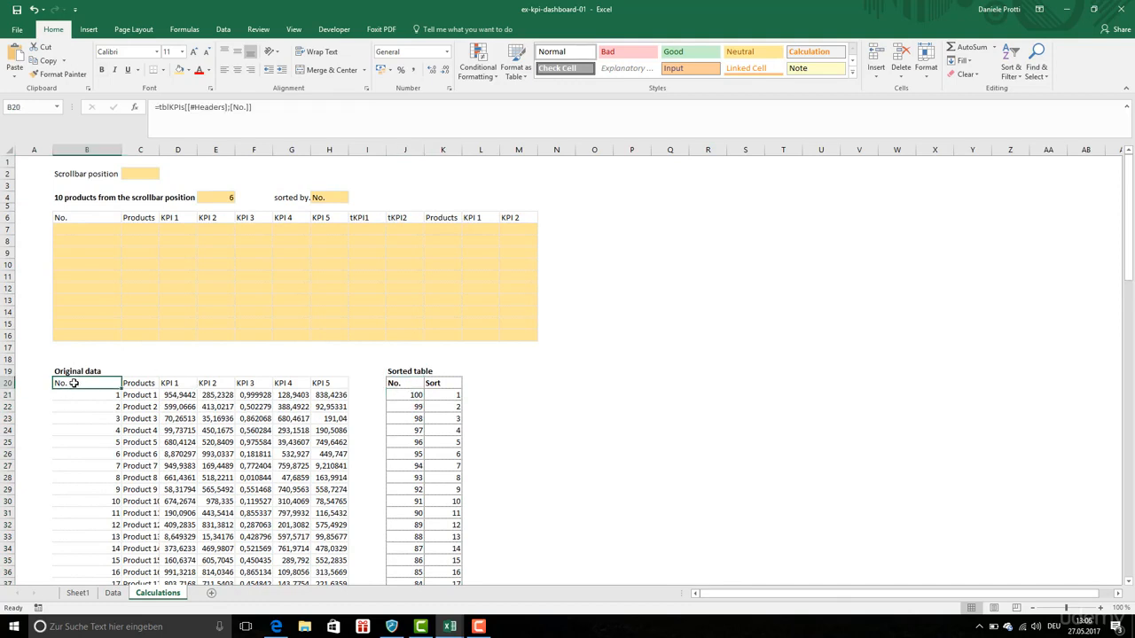
pyautogui.click(443, 395)
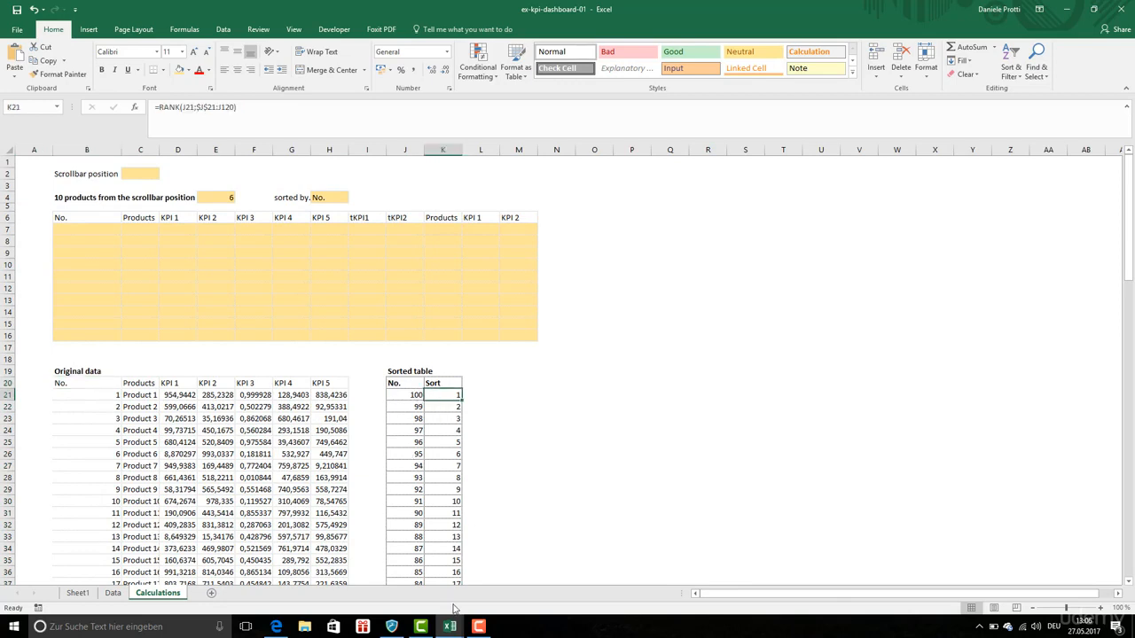
pyautogui.moveTo(456, 627)
pyautogui.click(499, 588)
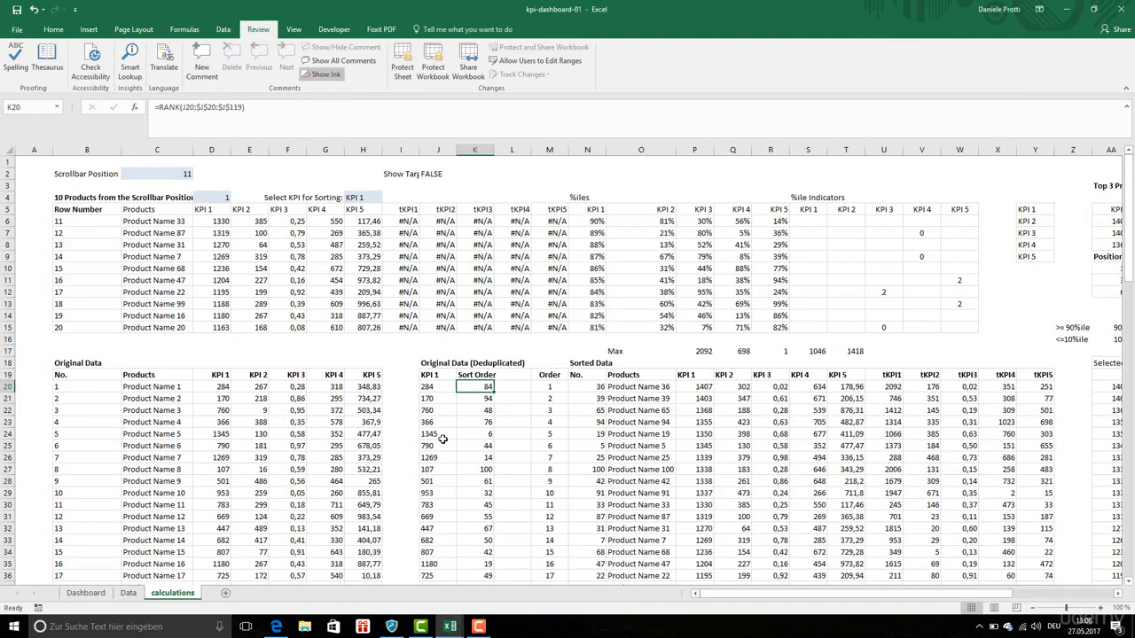
pyautogui.click(557, 377)
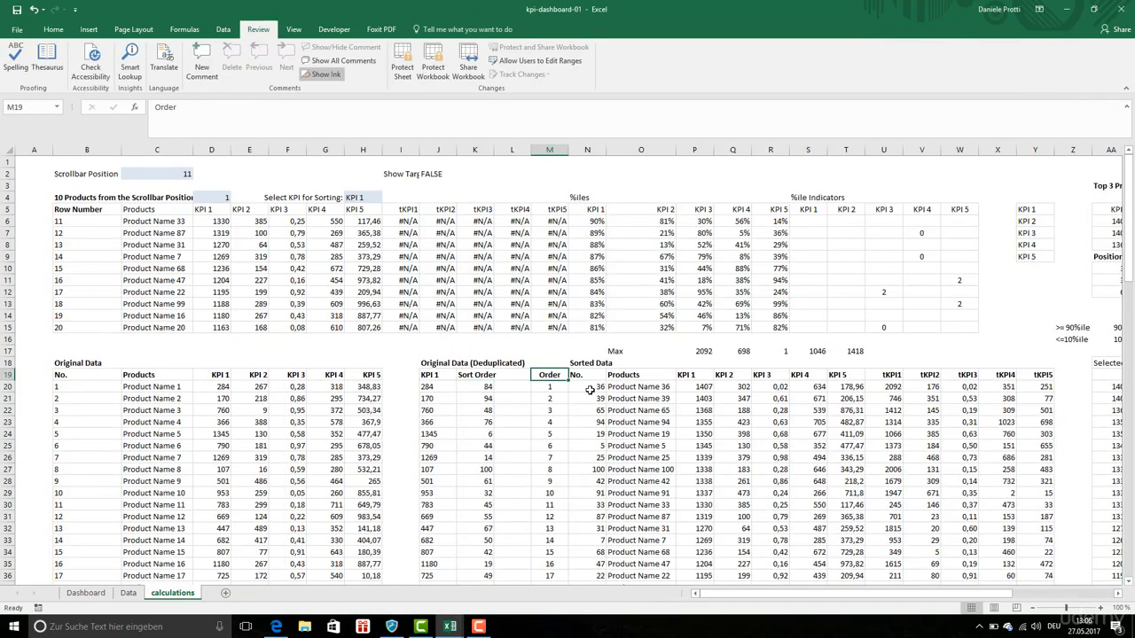